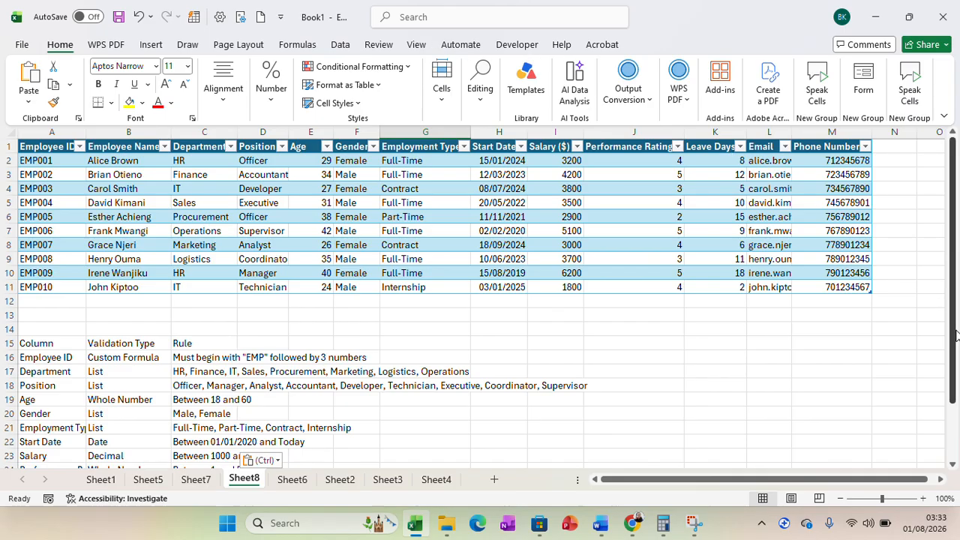
- Review the column validation rules listed in rows 15 to 27 below the employee table
{"action": "left_click_drag", "start_coordinate": [954, 335], "coordinate": [955, 388]}
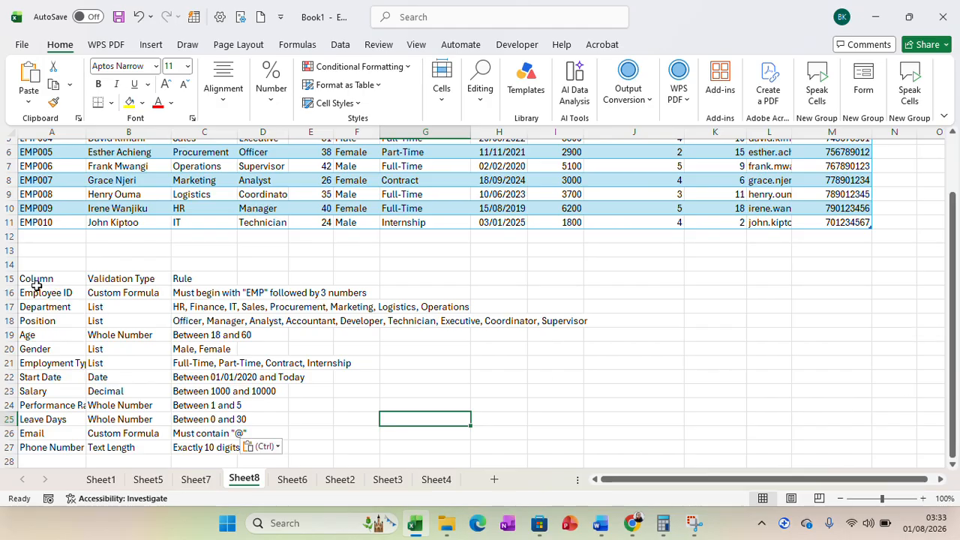
{"action": "left_click_drag", "start_coordinate": [25, 279], "coordinate": [270, 453]}
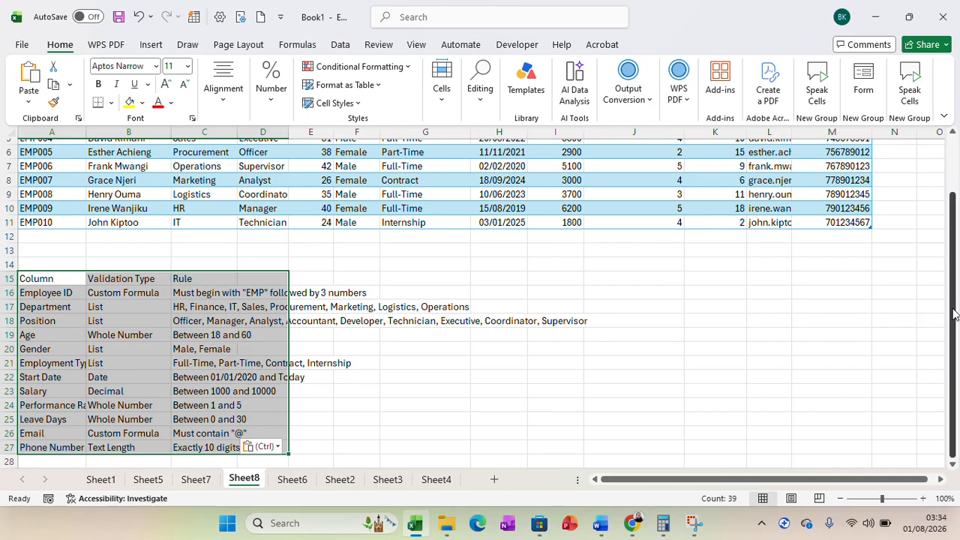
{"action": "left_click_drag", "start_coordinate": [957, 299], "coordinate": [957, 216]}
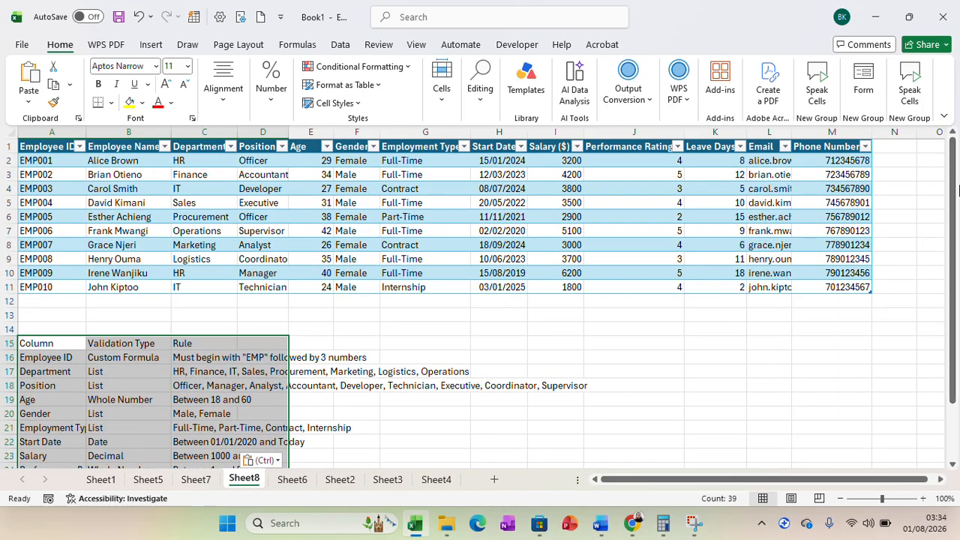
{"action": "left_click", "coordinate": [231, 313]}
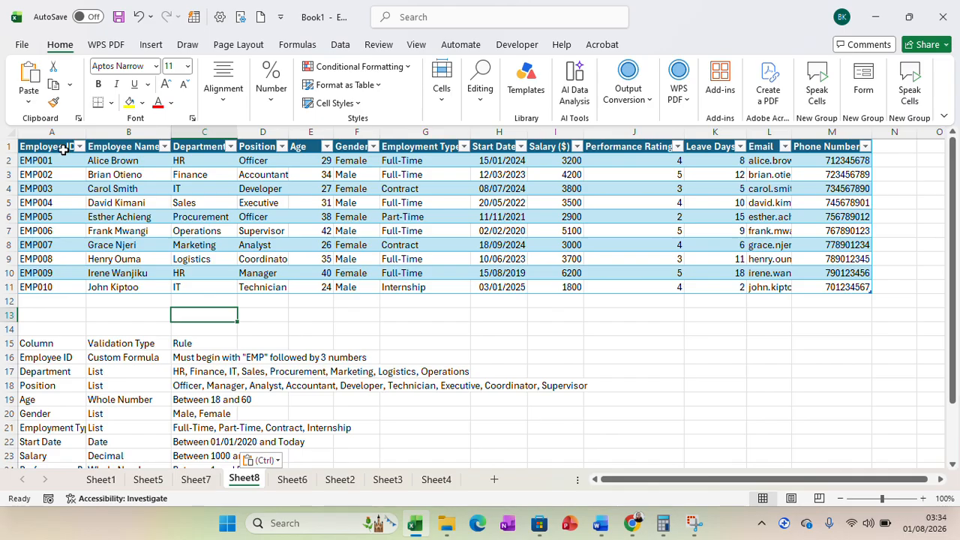
- Start a data validation rule for the Employee ID column, A1:A11, allowing Custom criteria
{"action": "left_click_drag", "start_coordinate": [64, 150], "coordinate": [64, 281]}
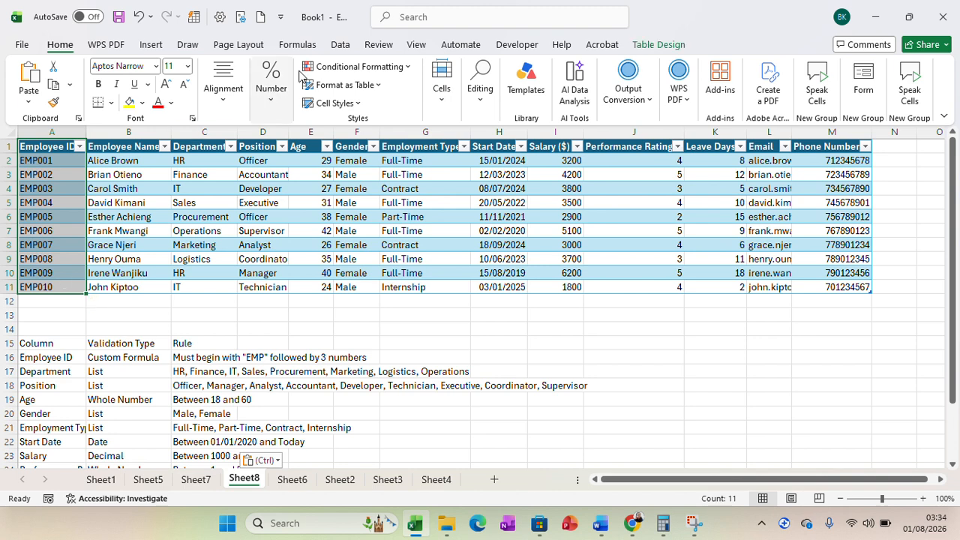
{"action": "left_click", "coordinate": [340, 45]}
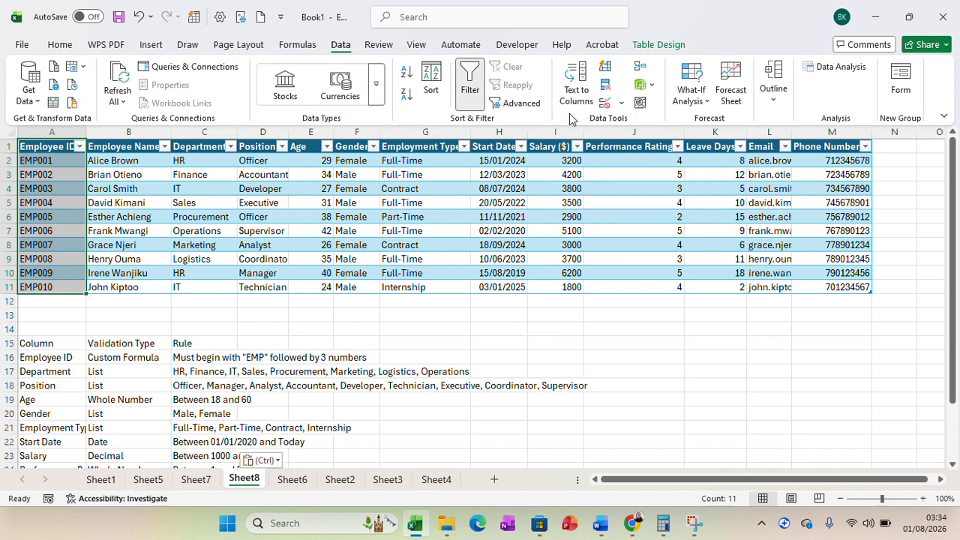
{"action": "left_click", "coordinate": [621, 103]}
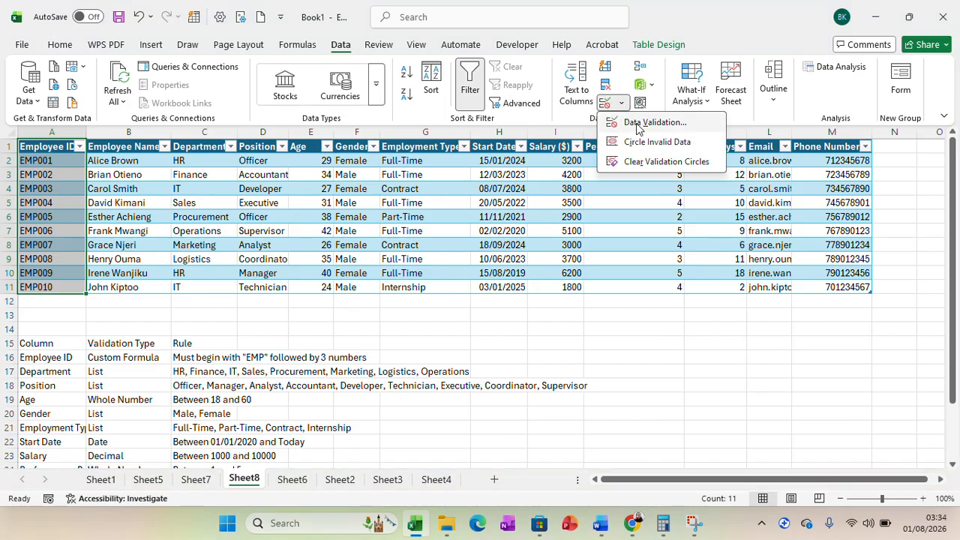
{"action": "left_click", "coordinate": [636, 123]}
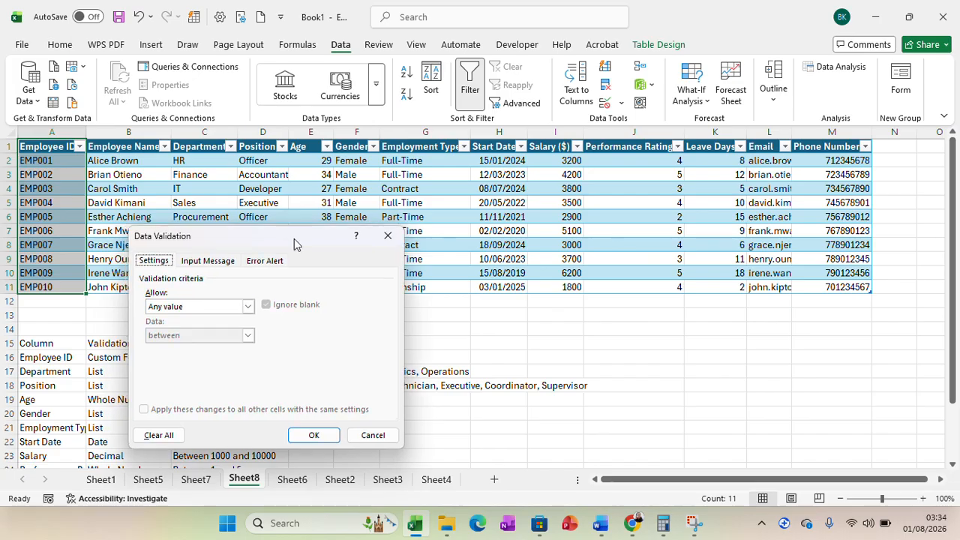
{"action": "left_click_drag", "start_coordinate": [295, 243], "coordinate": [605, 288]}
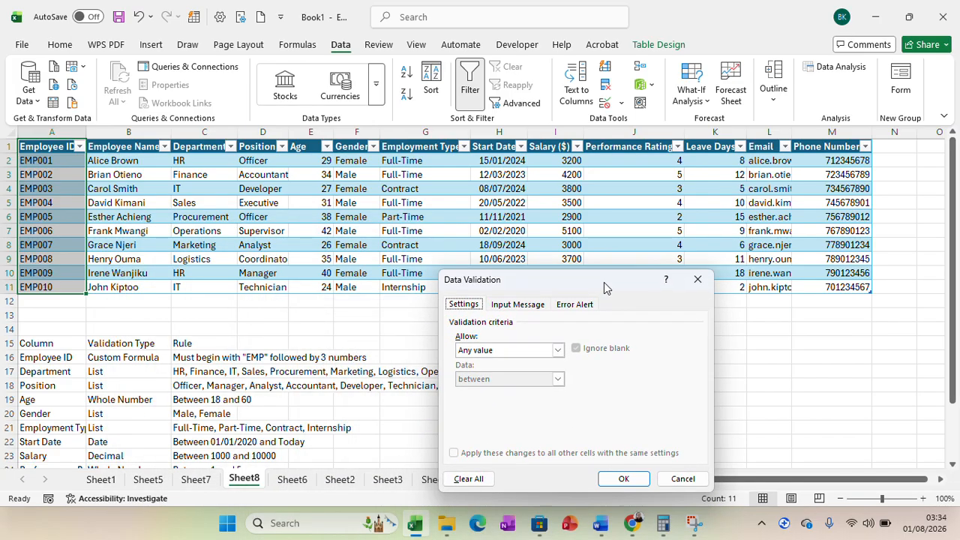
{"action": "left_click", "coordinate": [557, 350]}
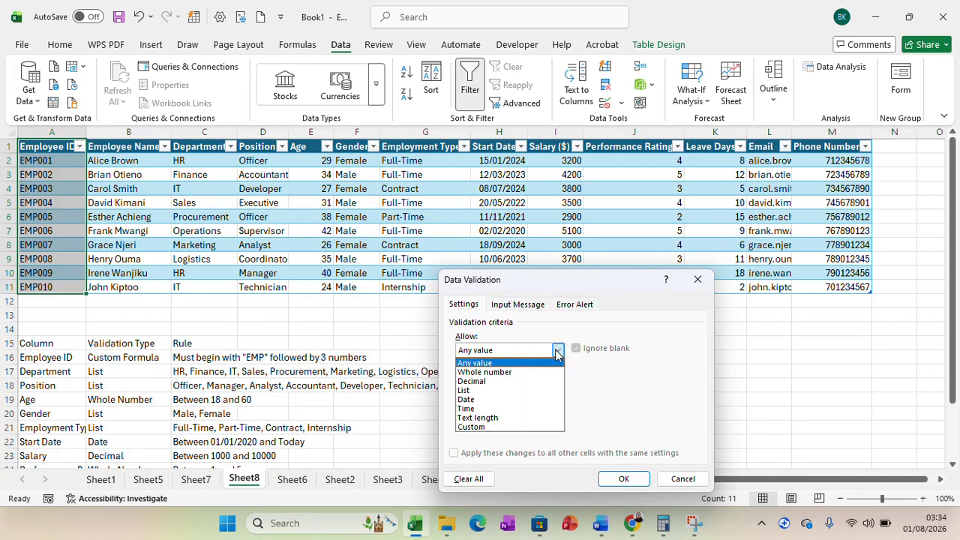
{"action": "left_click", "coordinate": [484, 427]}
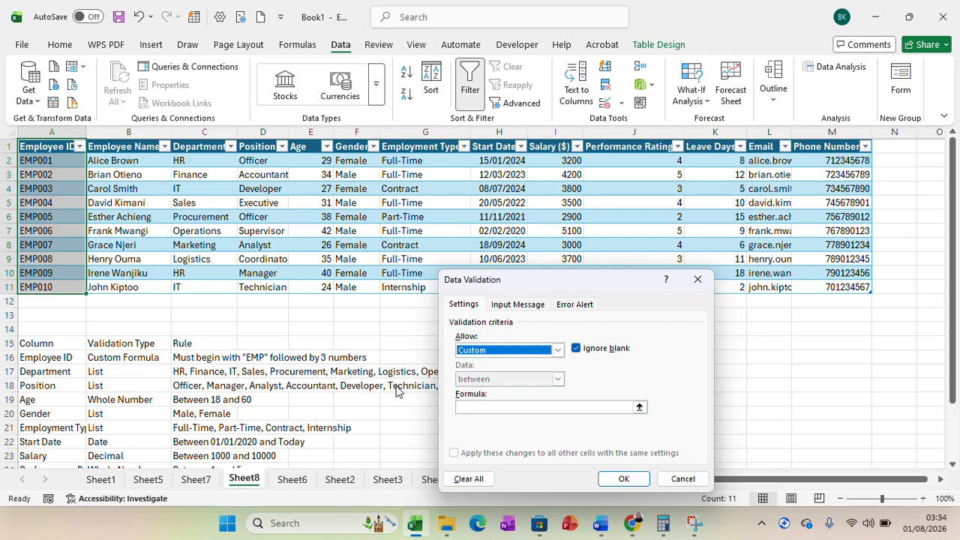
- Enter Must begin with "EMP" followed by 3 numbers as the custom validation formula and apply it to the Employee ID column
{"action": "left_click", "coordinate": [469, 406]}
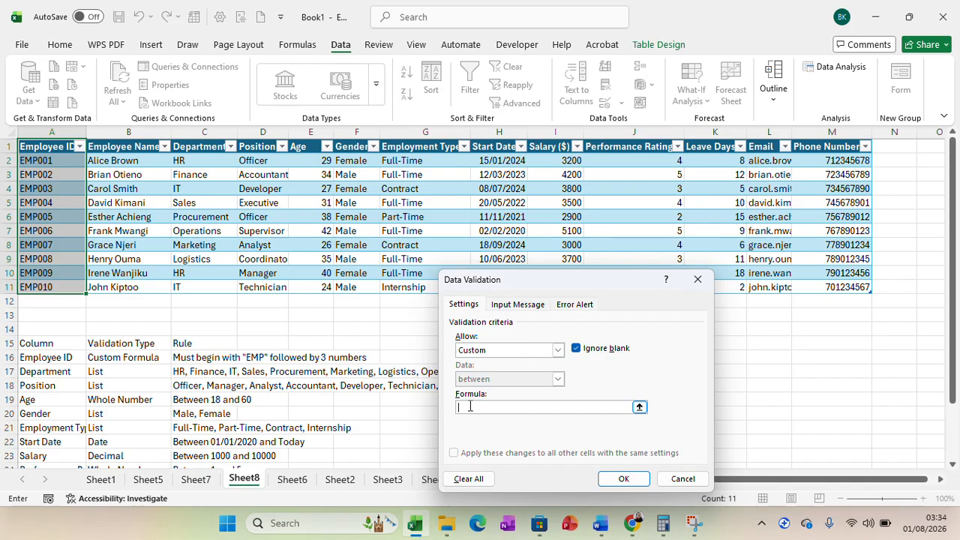
{"action": "type", "text": "Must begin"}
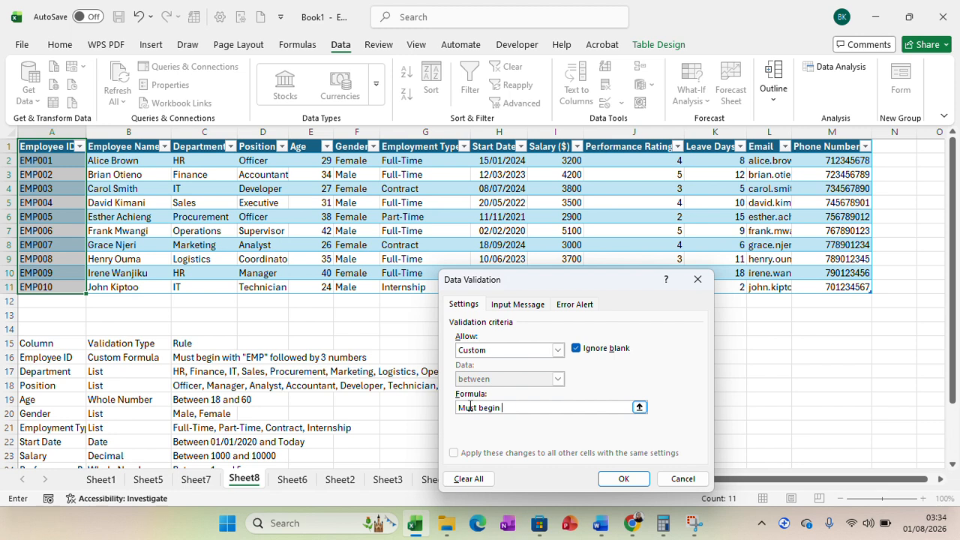
{"action": "type", "text": " with \"EMP\" fol"}
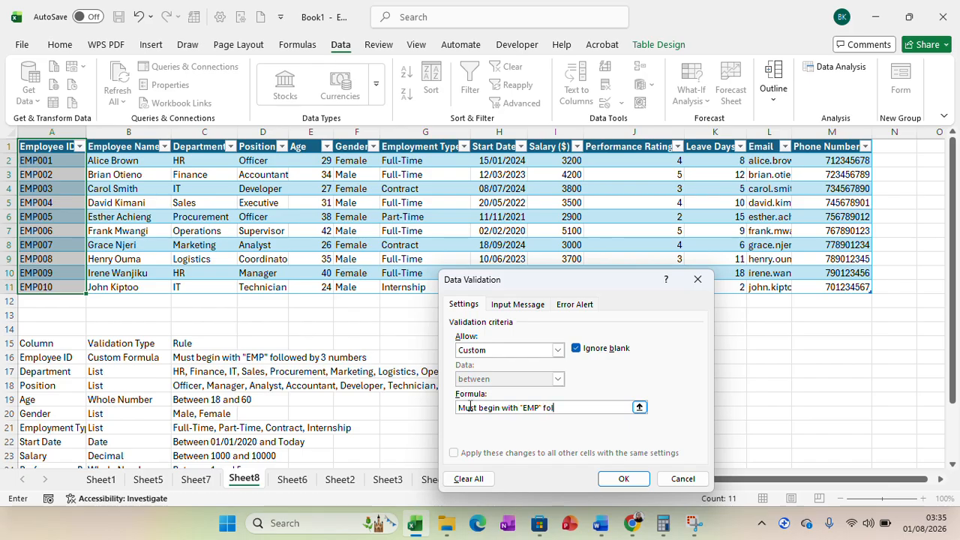
{"action": "type", "text": "lowed by 3 numbers"}
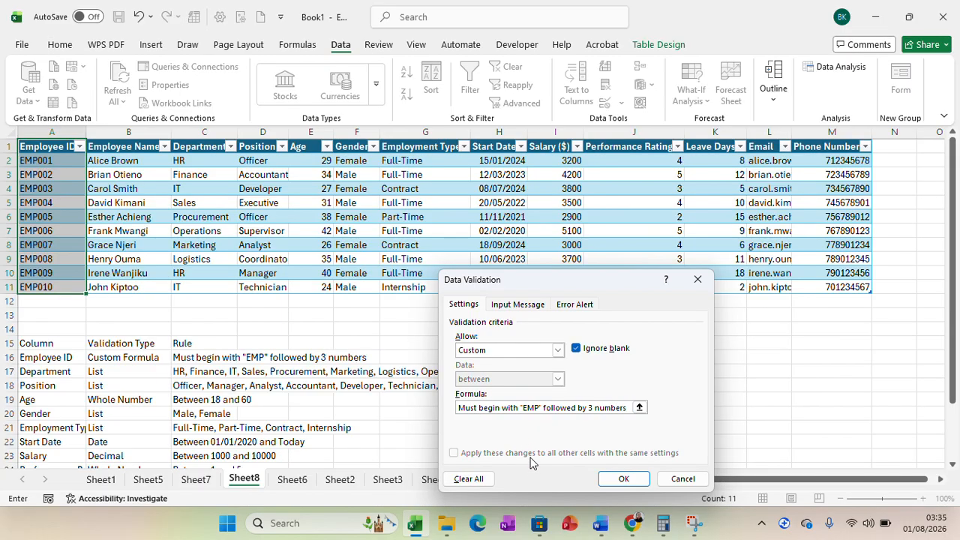
{"action": "left_click", "coordinate": [623, 480]}
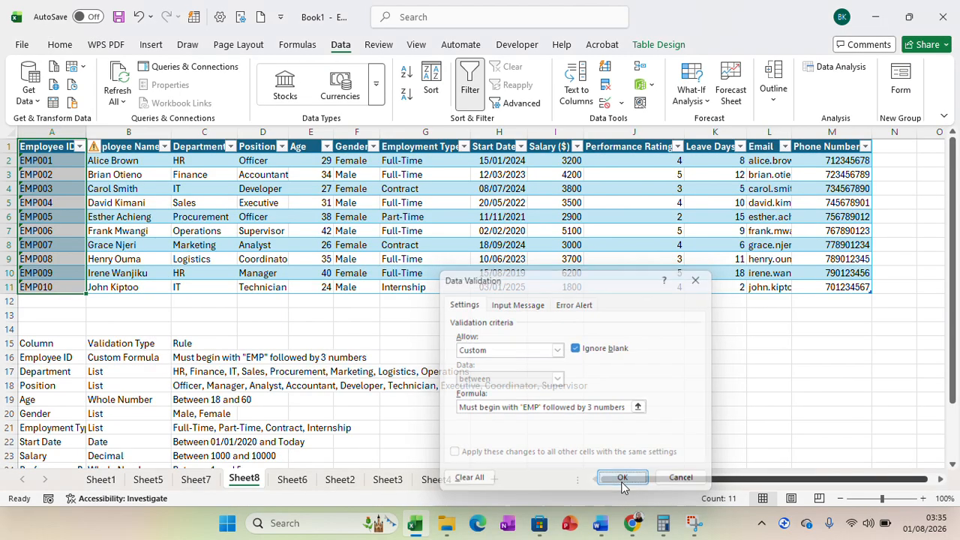
{"action": "left_click", "coordinate": [738, 376]}
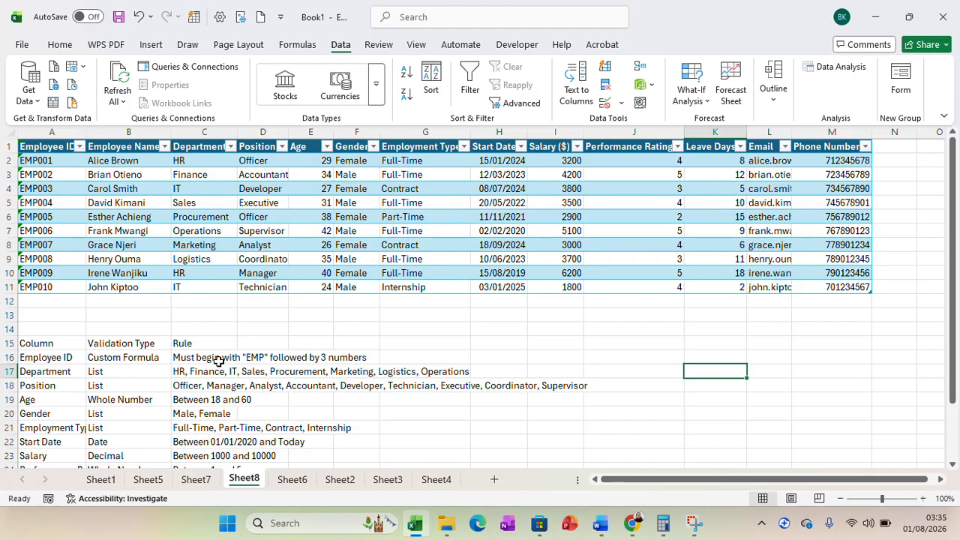
- Test the Employee ID validation by trying to enter M01 in cell A3, and cancel the entry
{"action": "left_click", "coordinate": [55, 175]}
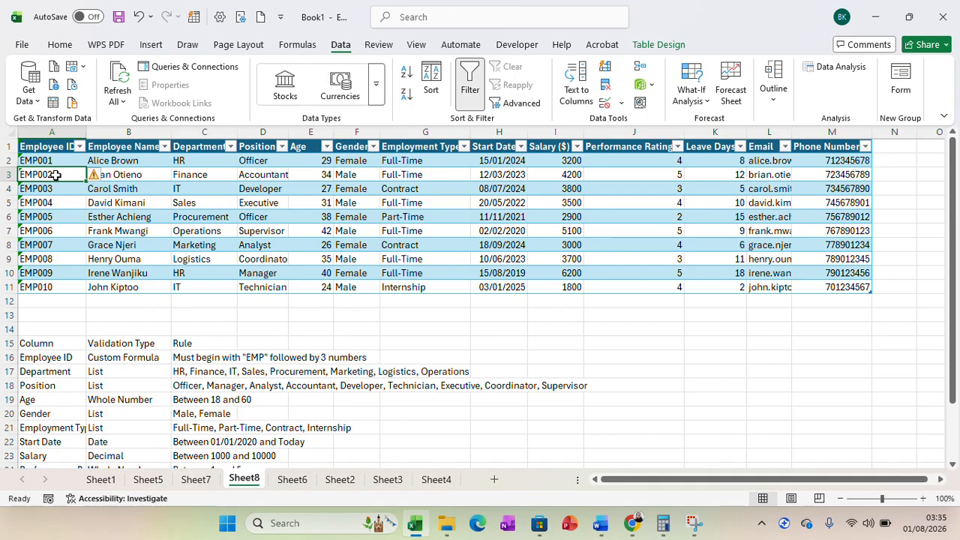
{"action": "type", "text": "M"}
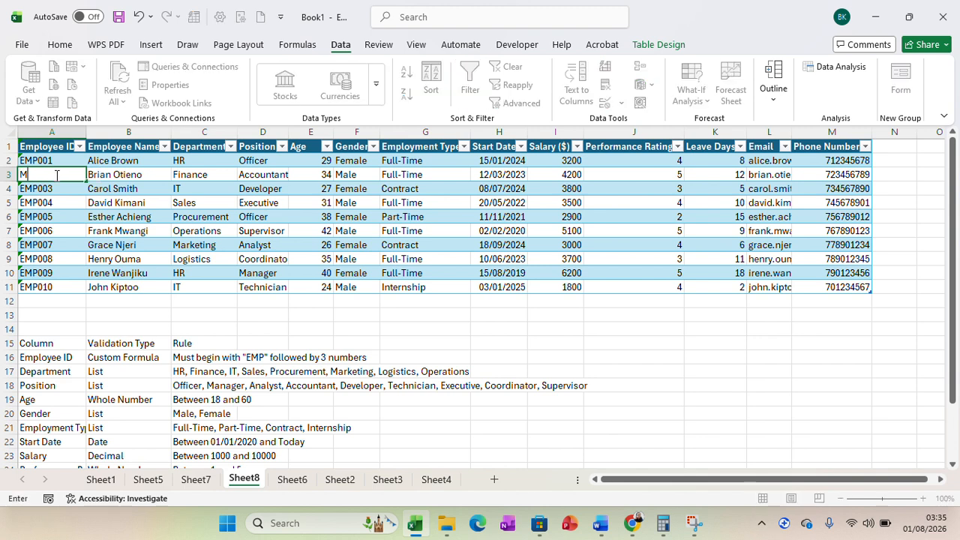
{"action": "type", "text": "oo"}
{"action": "key", "text": "BackSpace"}
{"action": "key", "text": "BackSpace"}
{"action": "key", "text": "BackSpace"}
{"action": "type", "text": "M"}
{"action": "type", "text": "0"}
{"action": "type", "text": "02"}
{"action": "key", "text": "BackSpace"}
{"action": "type", "text": "1"}
{"action": "key", "text": "Return"}
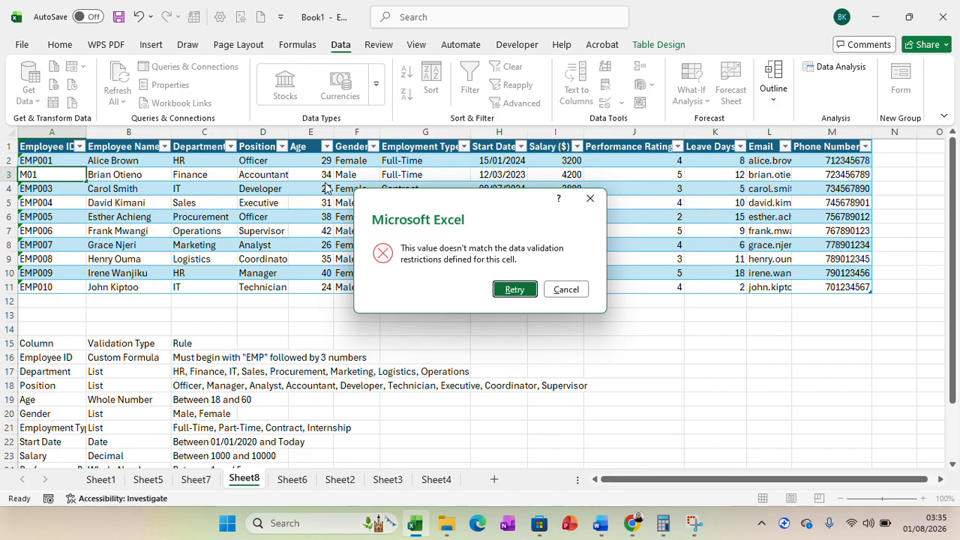
{"action": "left_click", "coordinate": [568, 297]}
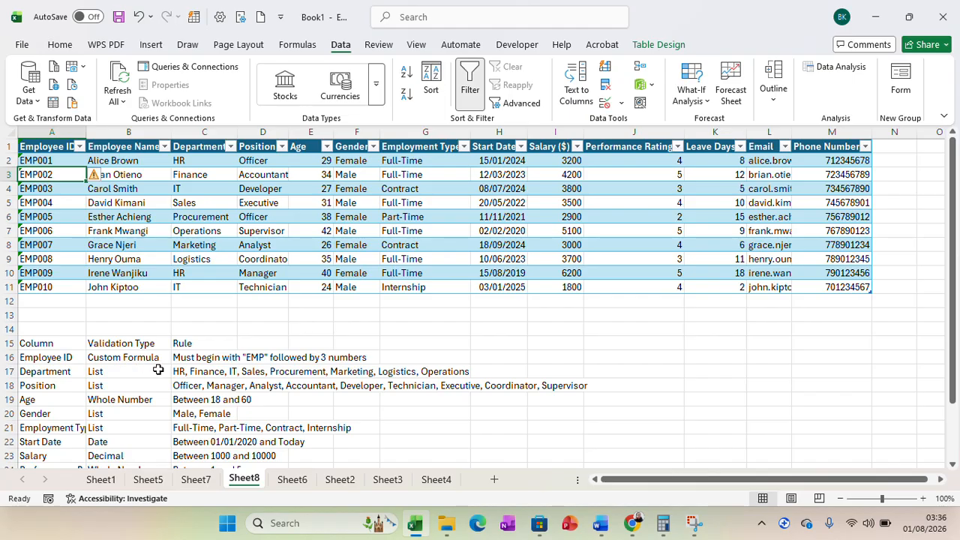
- Copy the Department rule's list of allowed values from C17:G17
{"action": "left_click_drag", "start_coordinate": [180, 373], "coordinate": [442, 373]}
{"action": "right_click", "coordinate": [448, 373]}
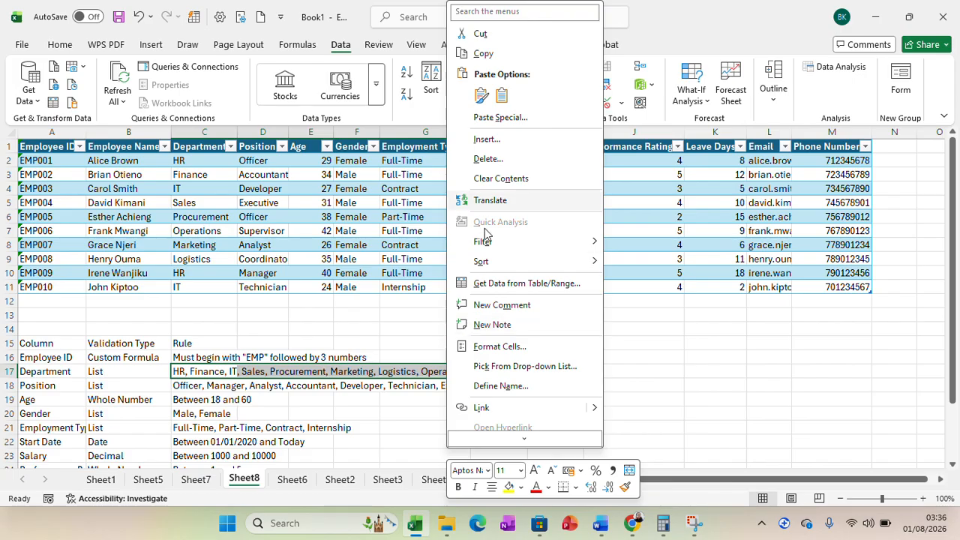
{"action": "left_click", "coordinate": [483, 54]}
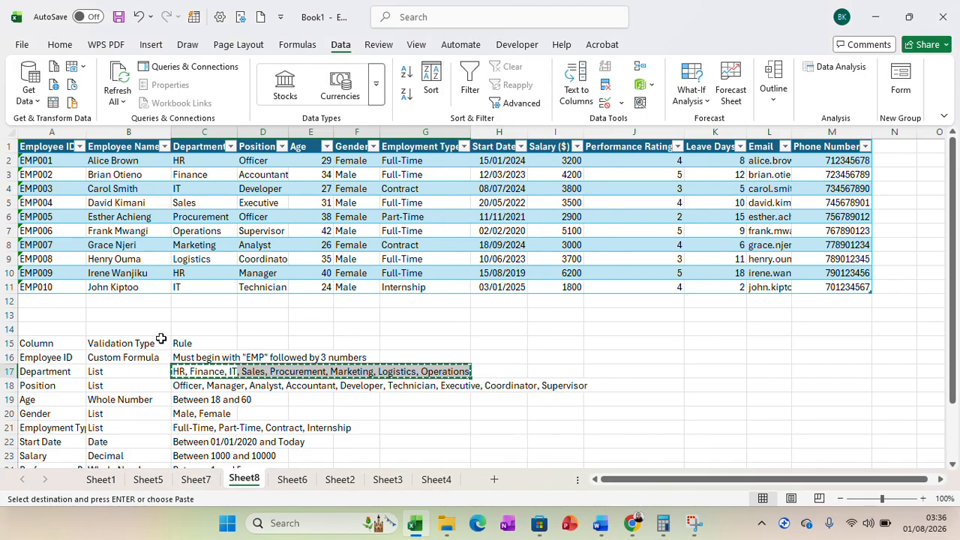
- Start a data validation rule for the Department column, C1:C11, allowing List criteria
{"action": "left_click", "coordinate": [198, 146]}
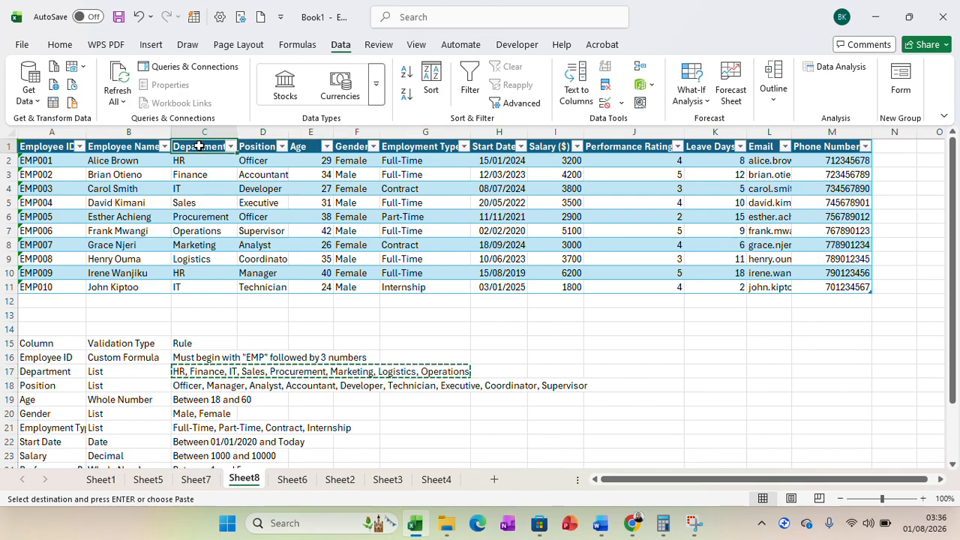
{"action": "left_click_drag", "start_coordinate": [199, 145], "coordinate": [189, 288]}
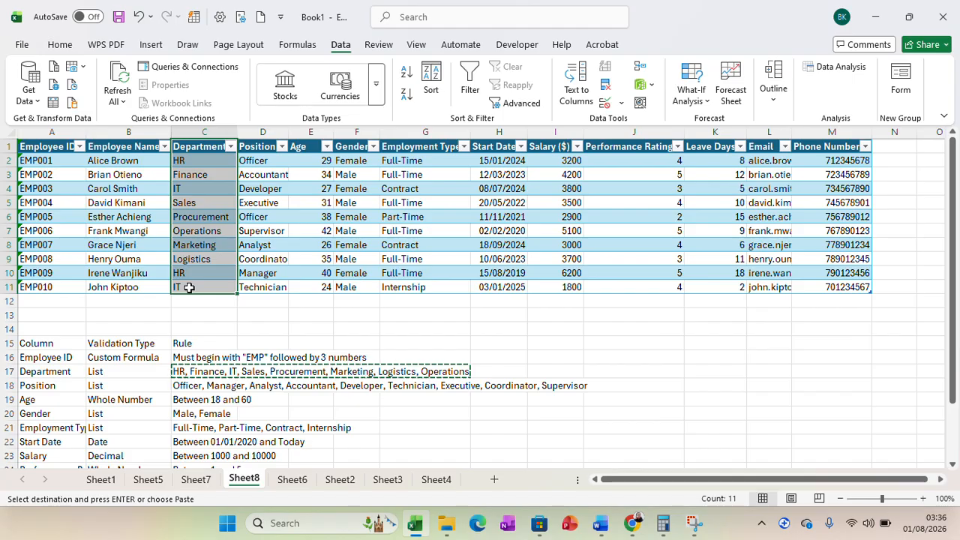
{"action": "left_click", "coordinate": [622, 105]}
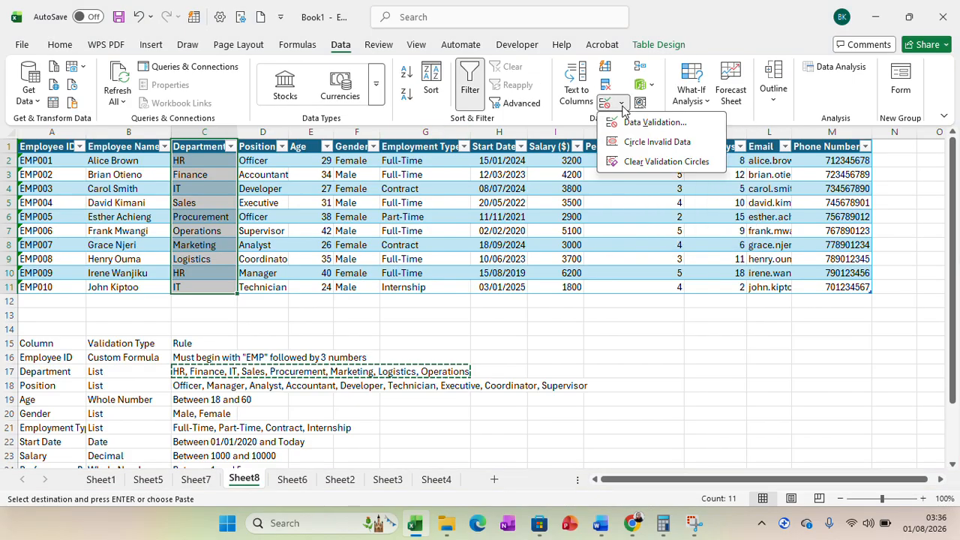
{"action": "left_click", "coordinate": [641, 123]}
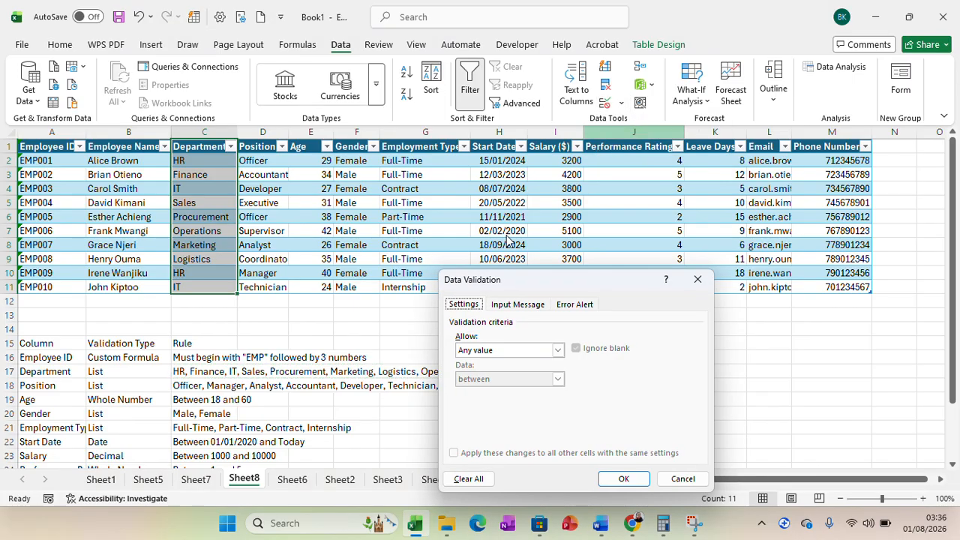
{"action": "left_click", "coordinate": [559, 353]}
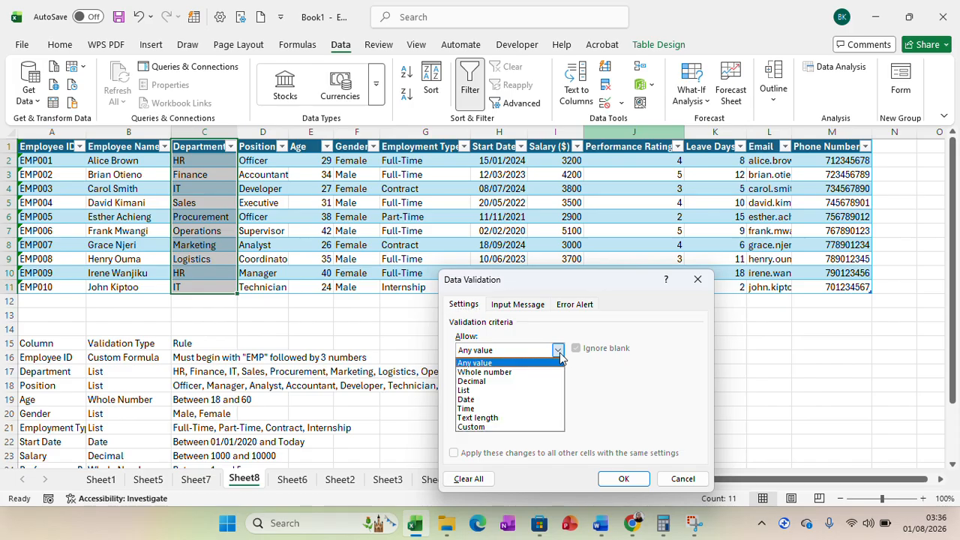
{"action": "left_click", "coordinate": [469, 392]}
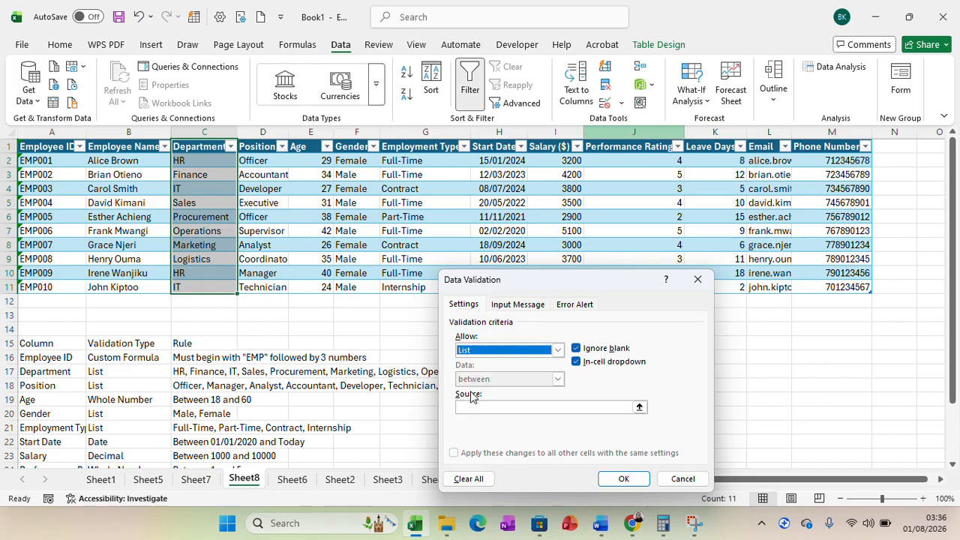
- Enter HR,Finance,It,Sales,Procurement,Marketing,Logistics,Operations as the list source and apply the validation to the Department column
{"action": "left_click", "coordinate": [478, 407]}
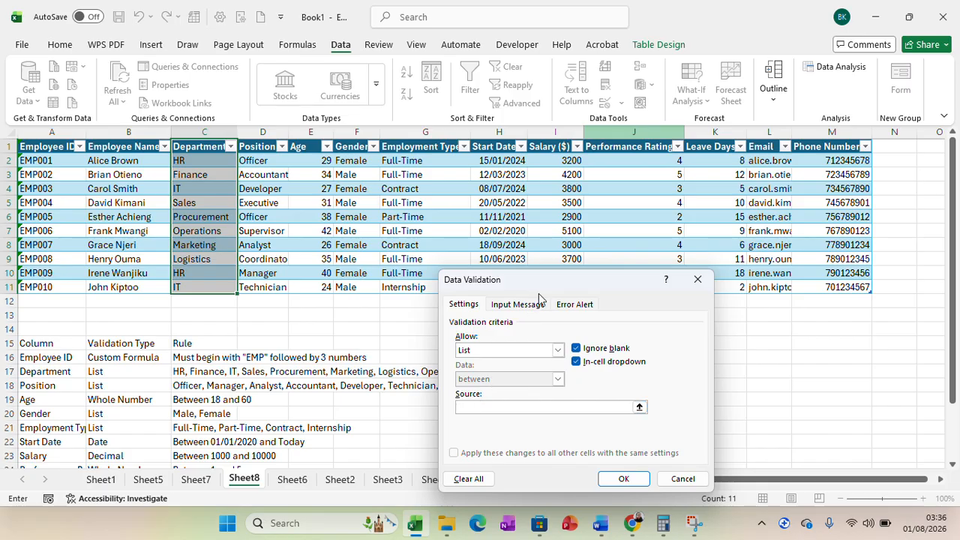
{"action": "left_click_drag", "start_coordinate": [550, 288], "coordinate": [721, 292]}
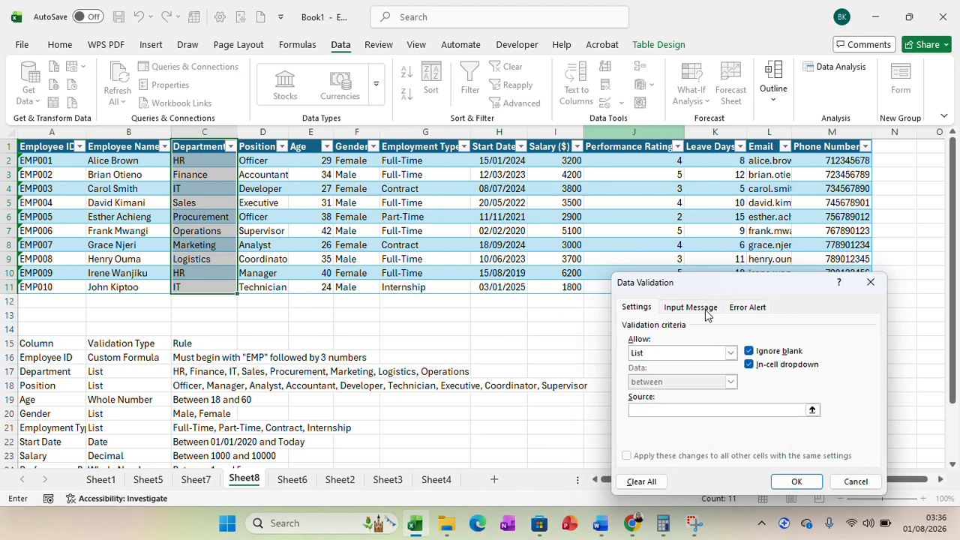
{"action": "type", "text": "HR"}
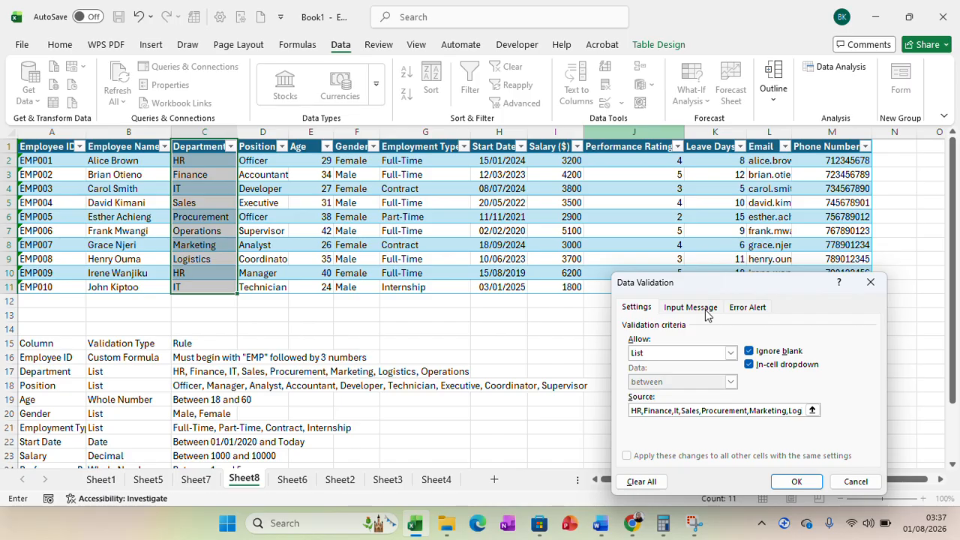
{"action": "type", "text": "ist"}
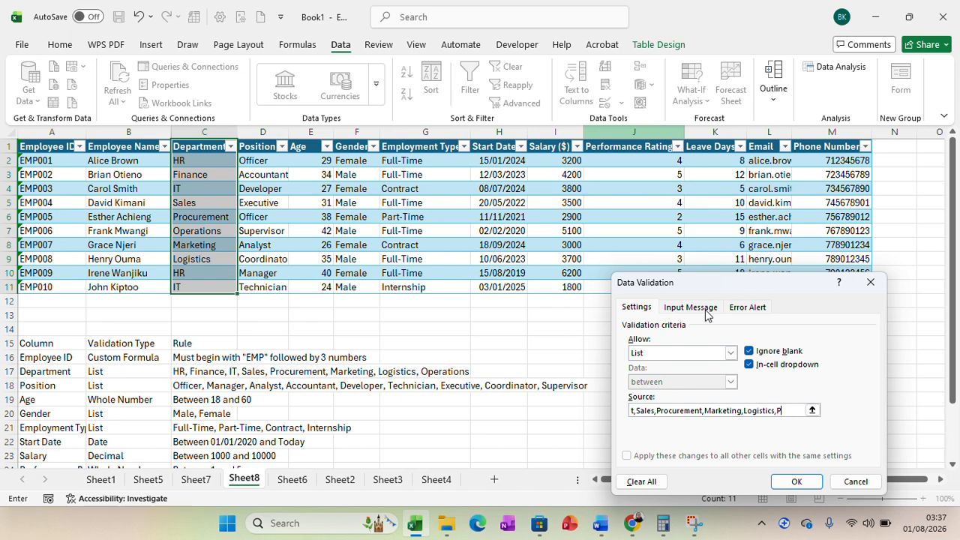
{"action": "type", "text": "ics,Operations"}
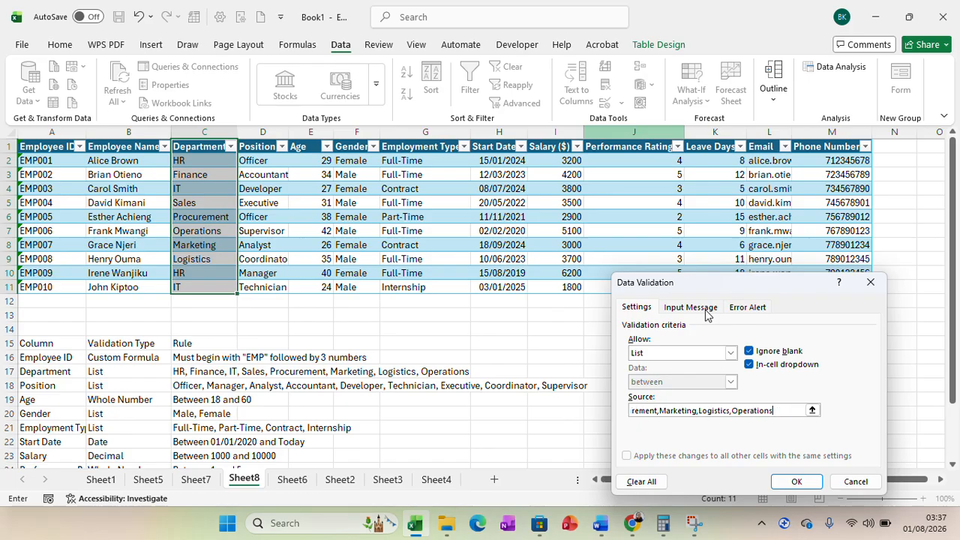
{"action": "left_click", "coordinate": [793, 482]}
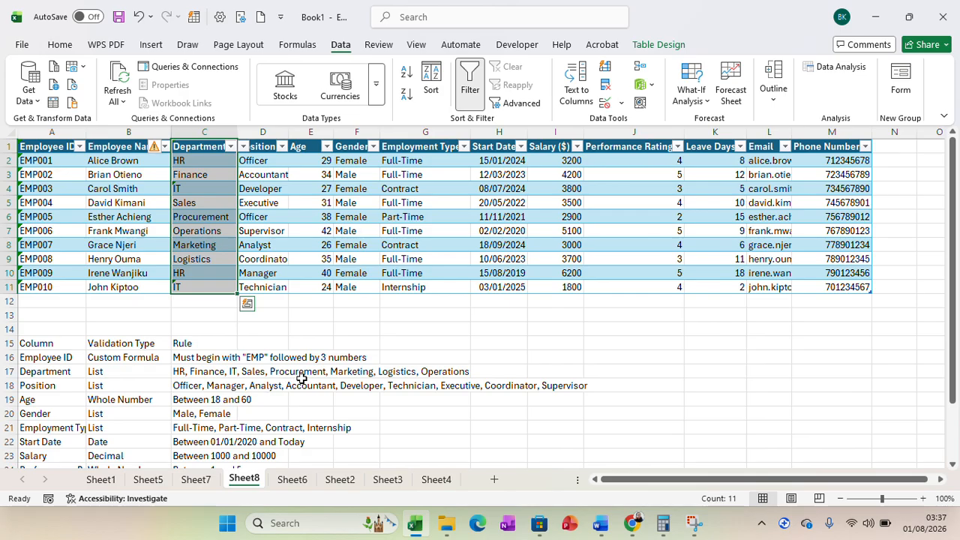
- Test the Department validation by trying to enter Agriculture in cell C3, and cancel the entry
{"action": "left_click", "coordinate": [199, 175]}
{"action": "type", "text": "Agricult"}
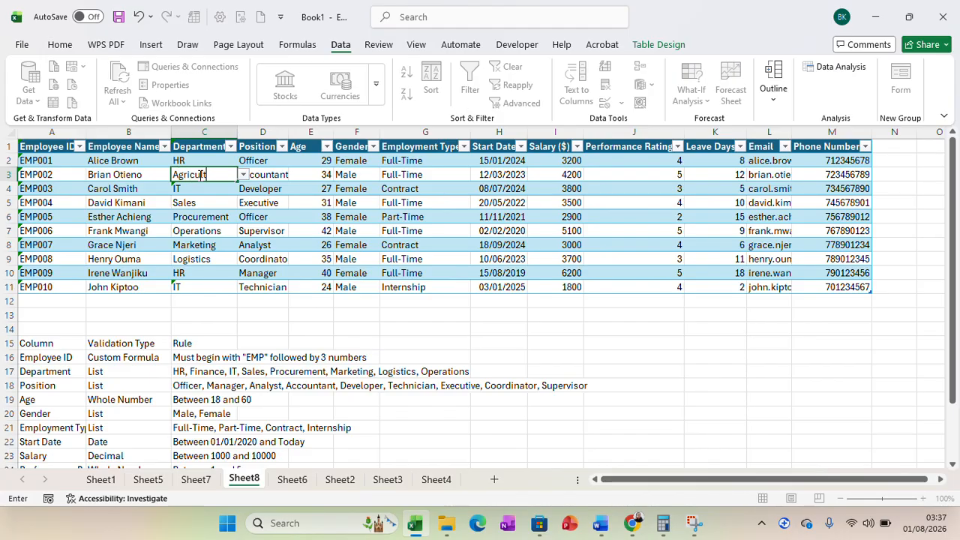
{"action": "type", "text": "ure"}
{"action": "key", "text": "Return"}
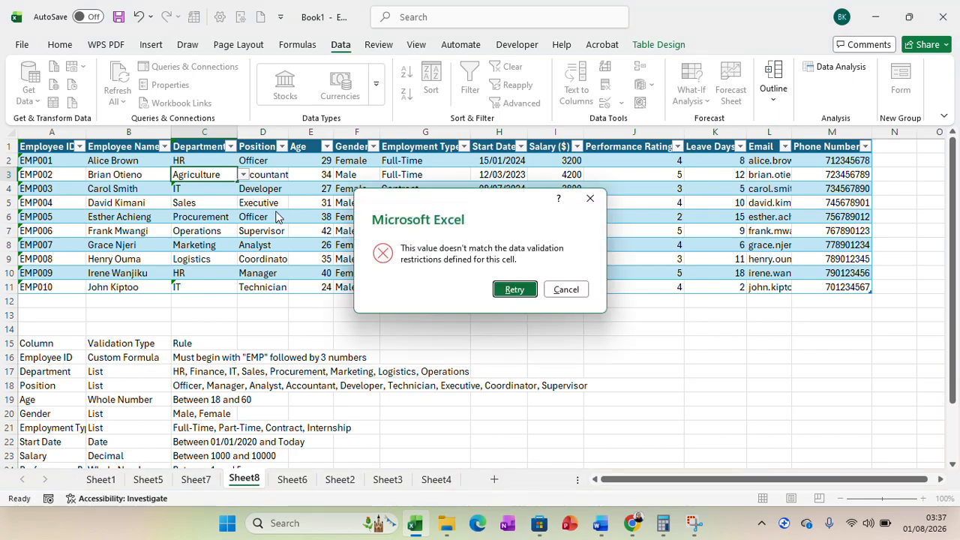
{"action": "left_click", "coordinate": [562, 290]}
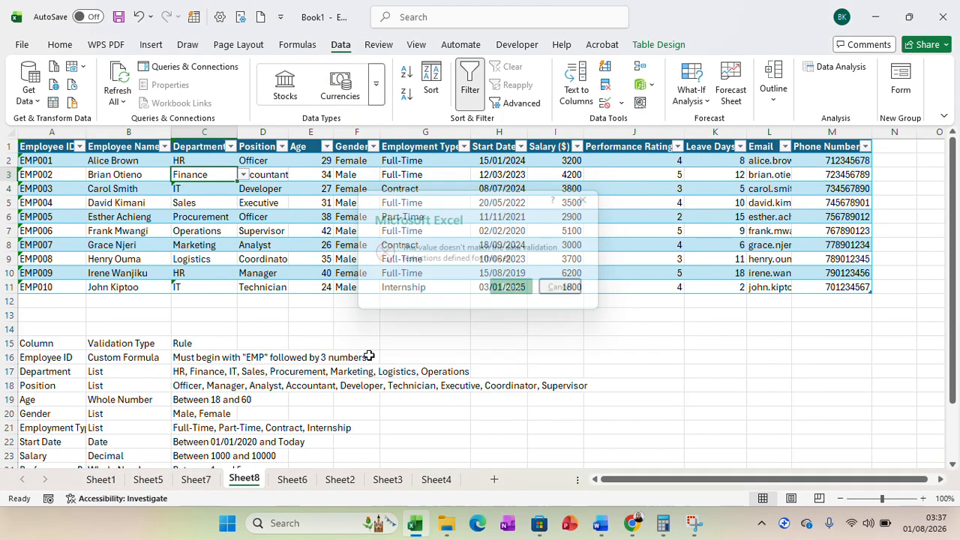
- Highlight the Employee ID and Department rule rows, A16:G17, with yellow fill
{"action": "left_click_drag", "start_coordinate": [50, 360], "coordinate": [450, 375]}
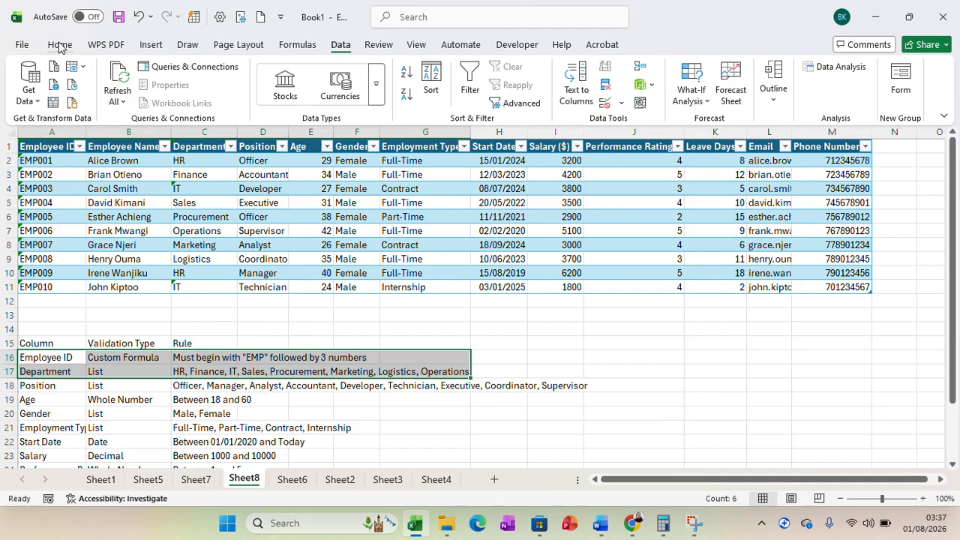
{"action": "left_click", "coordinate": [59, 45]}
{"action": "left_click", "coordinate": [129, 102]}
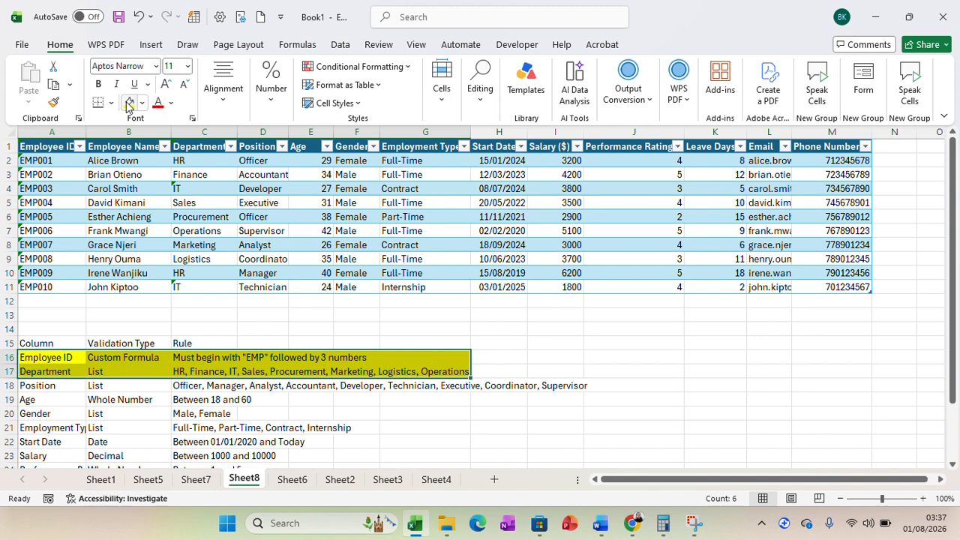
{"action": "left_click", "coordinate": [225, 425]}
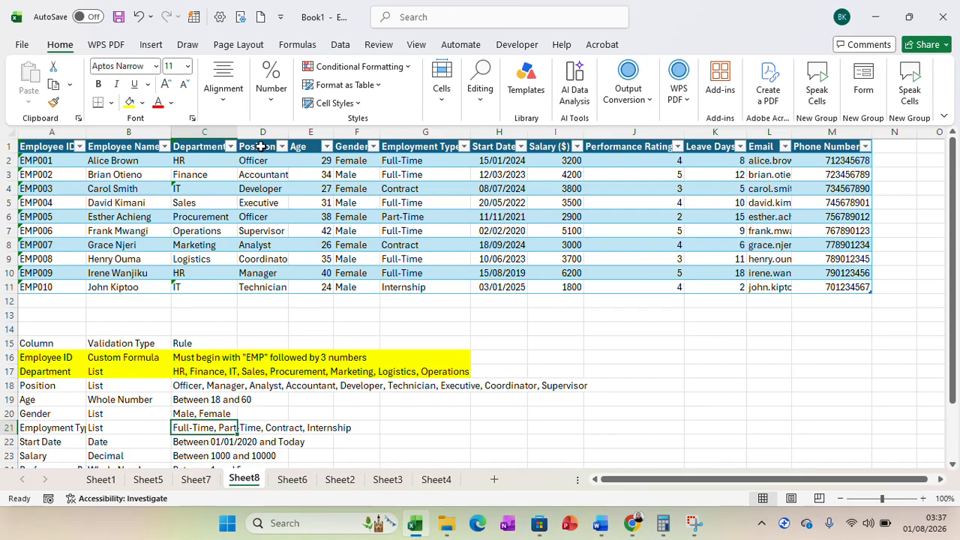
- Apply List data validation to the Position column, D1:D11, using =$C$18:$I$18 as the source
{"action": "left_click_drag", "start_coordinate": [261, 146], "coordinate": [260, 284]}
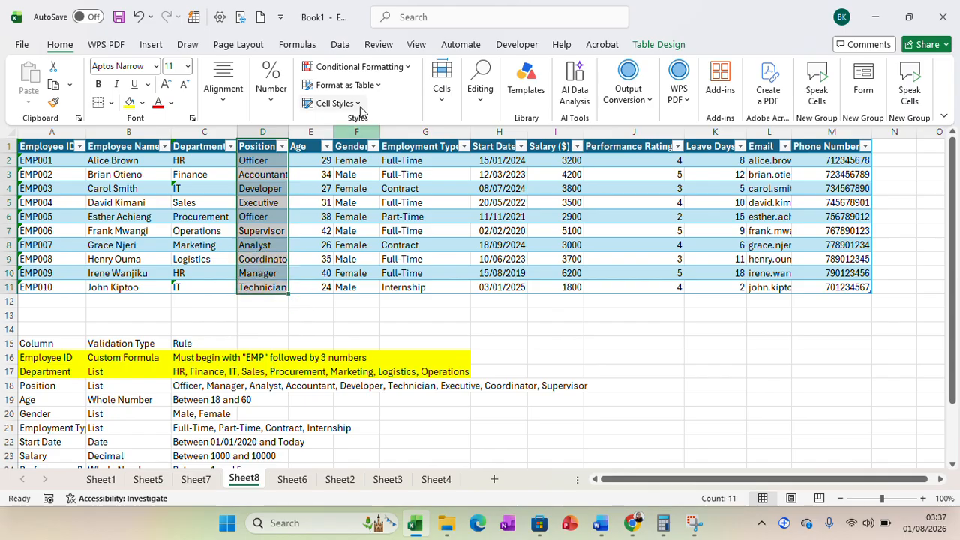
{"action": "left_click", "coordinate": [340, 45]}
{"action": "left_click", "coordinate": [620, 102]}
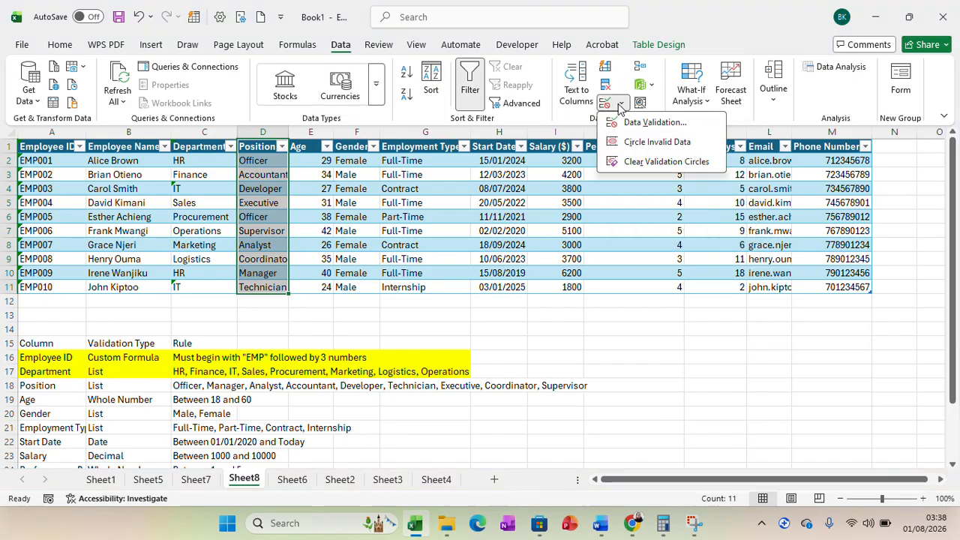
{"action": "left_click", "coordinate": [646, 123]}
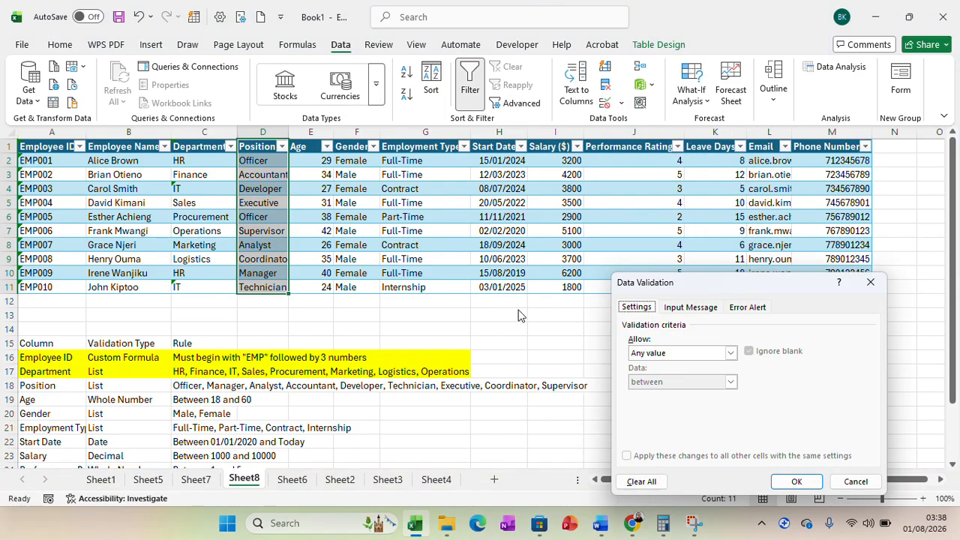
{"action": "left_click", "coordinate": [730, 353]}
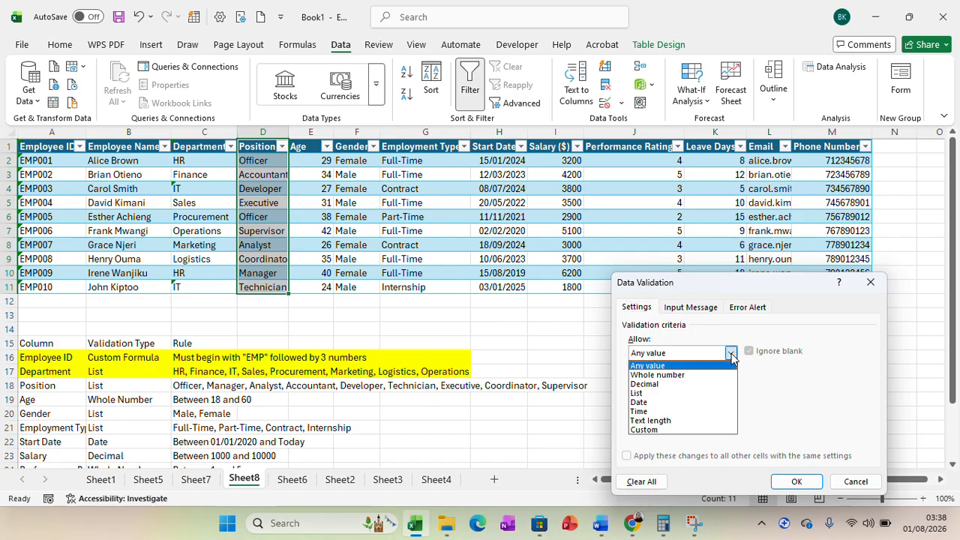
{"action": "left_click", "coordinate": [637, 393]}
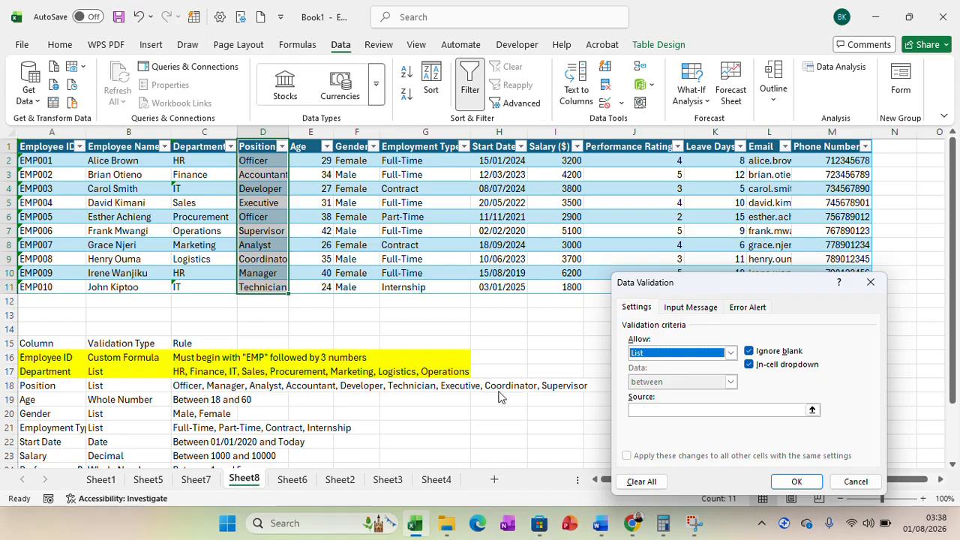
{"action": "left_click", "coordinate": [650, 408]}
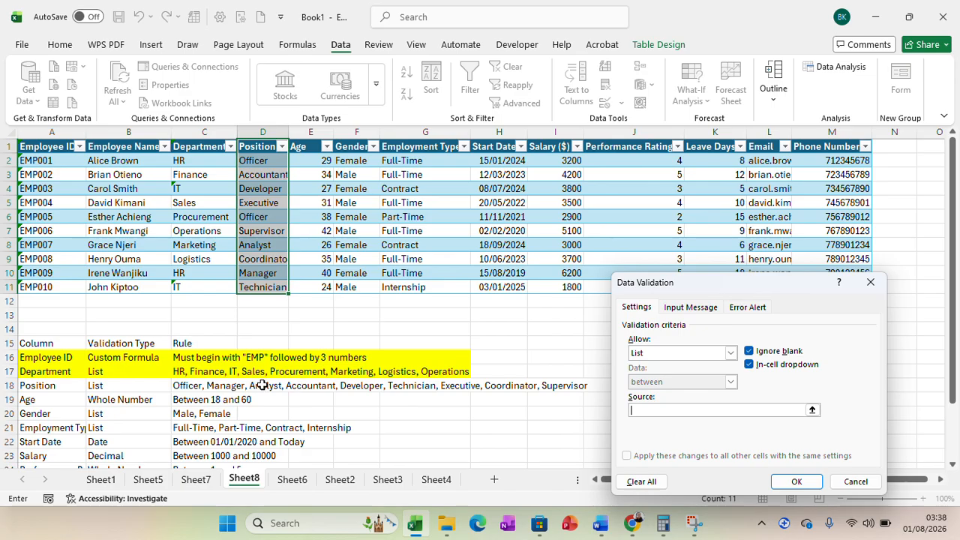
{"action": "left_click_drag", "start_coordinate": [180, 385], "coordinate": [561, 385]}
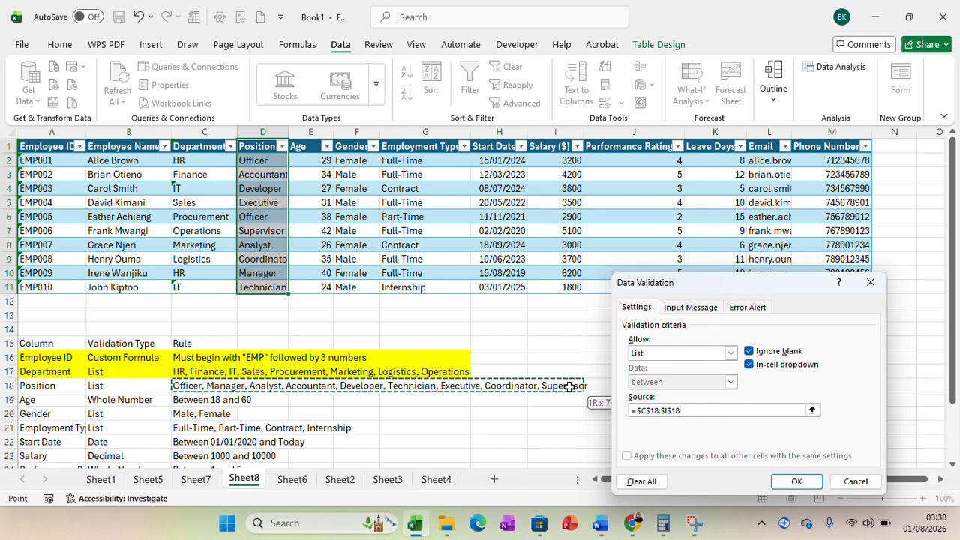
{"action": "left_click", "coordinate": [791, 481]}
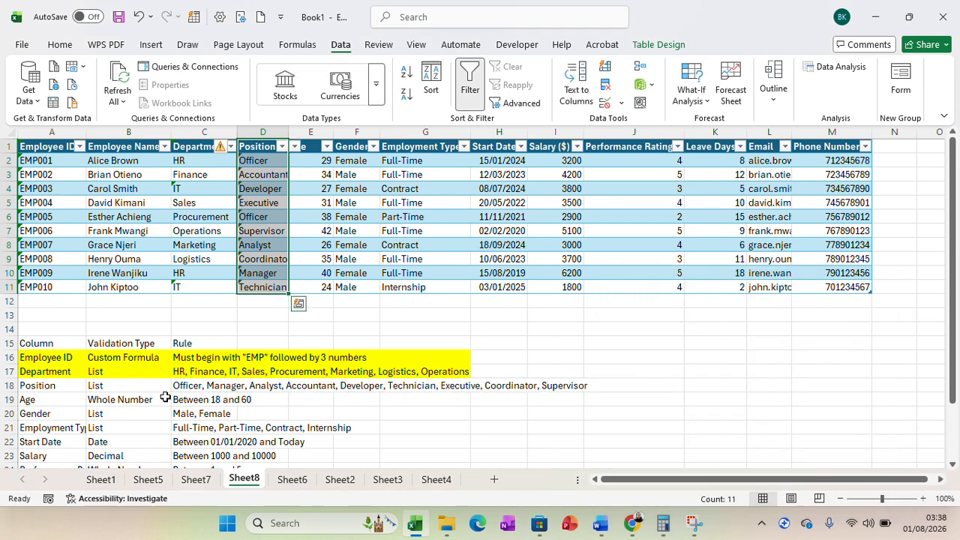
- Highlight the Position rule row, A18:I18, with yellow fill
{"action": "left_click_drag", "start_coordinate": [75, 387], "coordinate": [546, 385]}
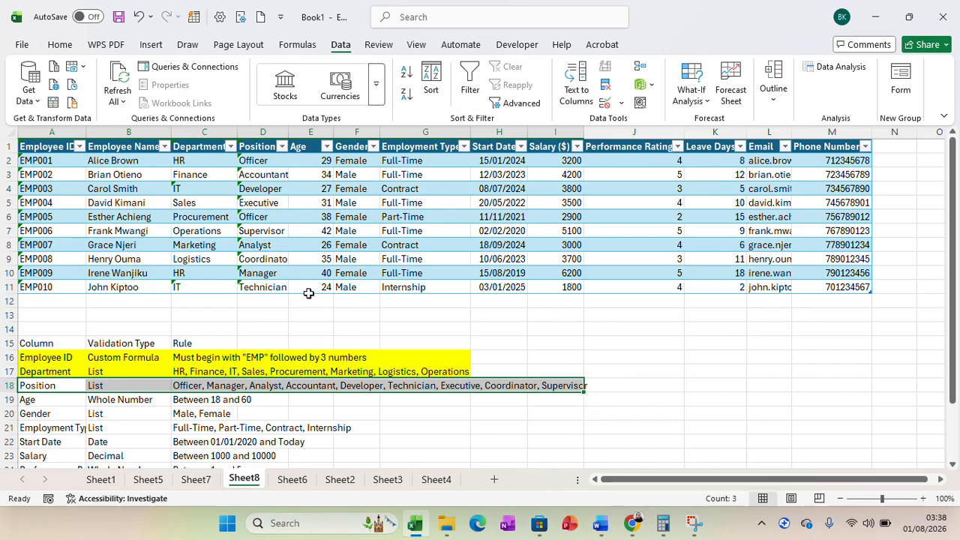
{"action": "left_click", "coordinate": [60, 45]}
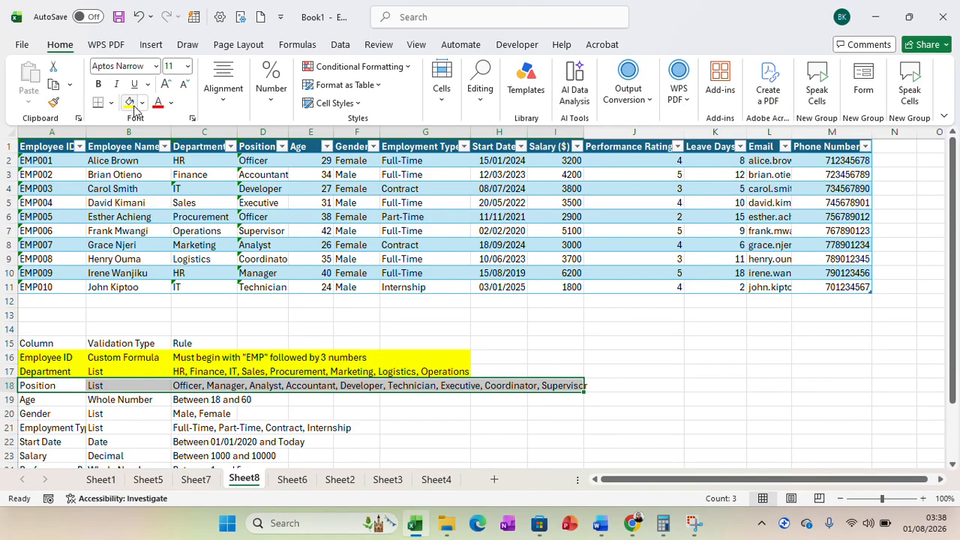
{"action": "left_click", "coordinate": [129, 103]}
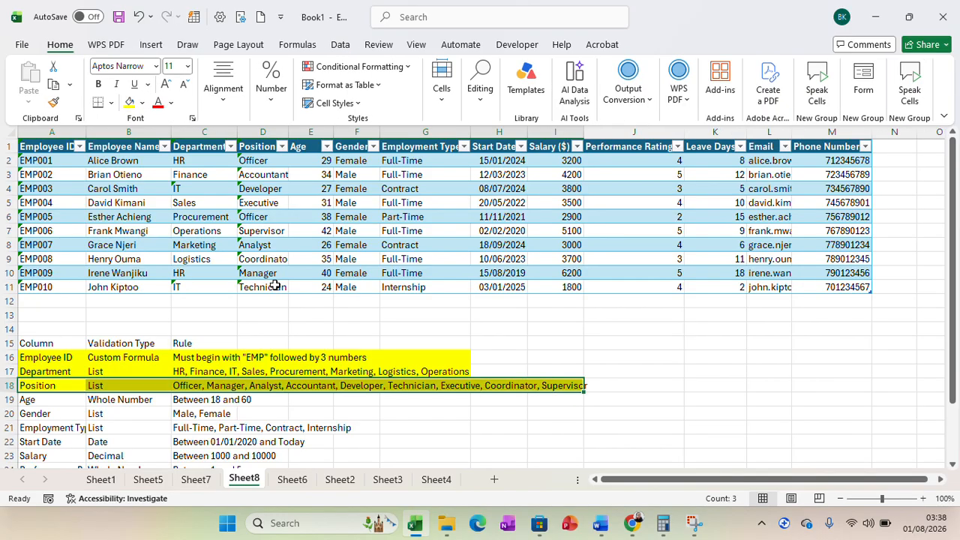
- Test the Position validation by trying to enter M&E in cell D4, and cancel the entry
{"action": "left_click", "coordinate": [269, 190]}
{"action": "type", "text": "M&E"}
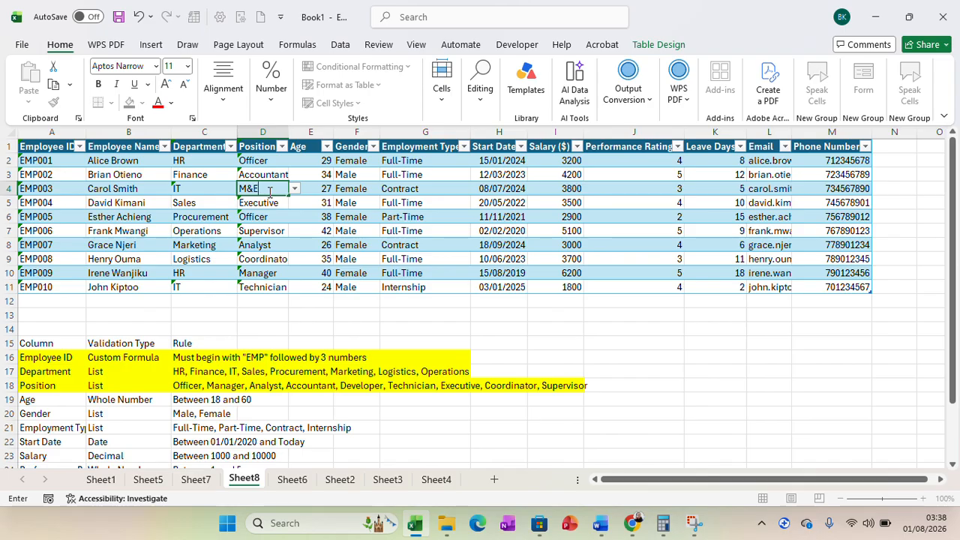
{"action": "key", "text": "Return"}
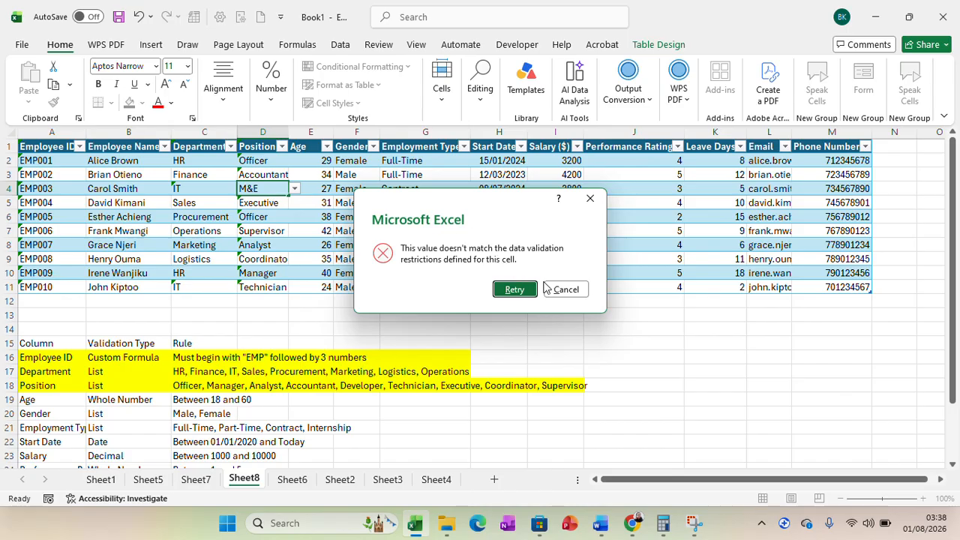
{"action": "left_click", "coordinate": [566, 289]}
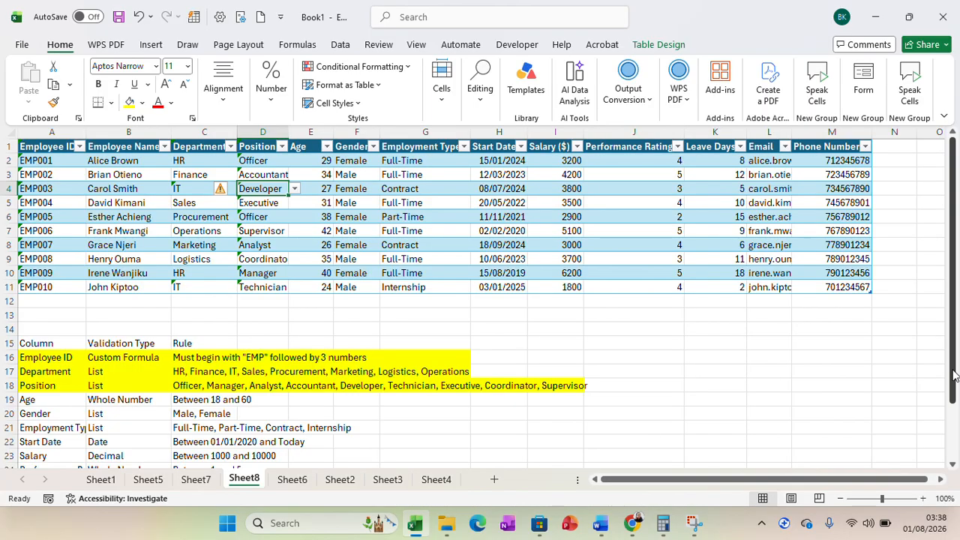
- Apply data validation to the Age column, E1:E11, allowing only whole numbers between 18 and 60
{"action": "left_click_drag", "start_coordinate": [954, 368], "coordinate": [957, 346]}
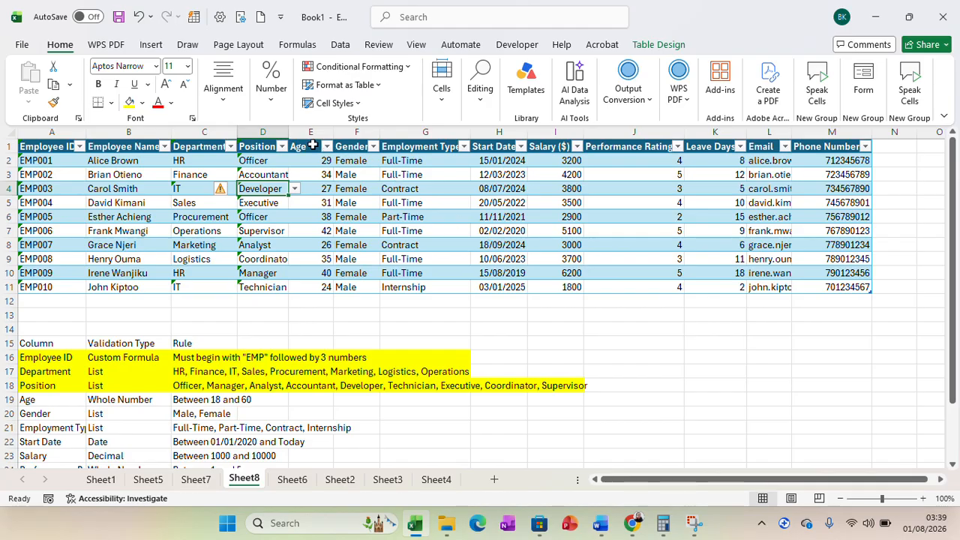
{"action": "left_click_drag", "start_coordinate": [312, 145], "coordinate": [322, 289]}
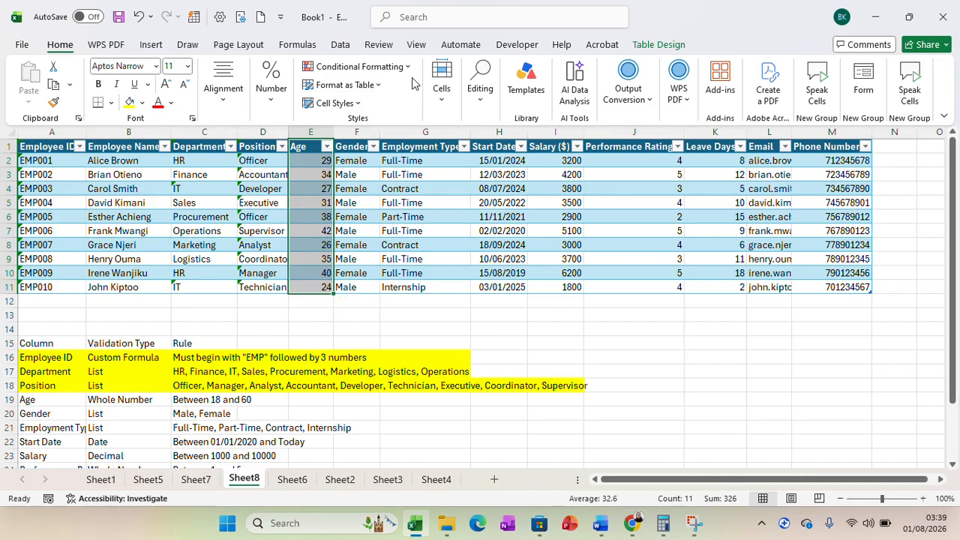
{"action": "left_click", "coordinate": [340, 45]}
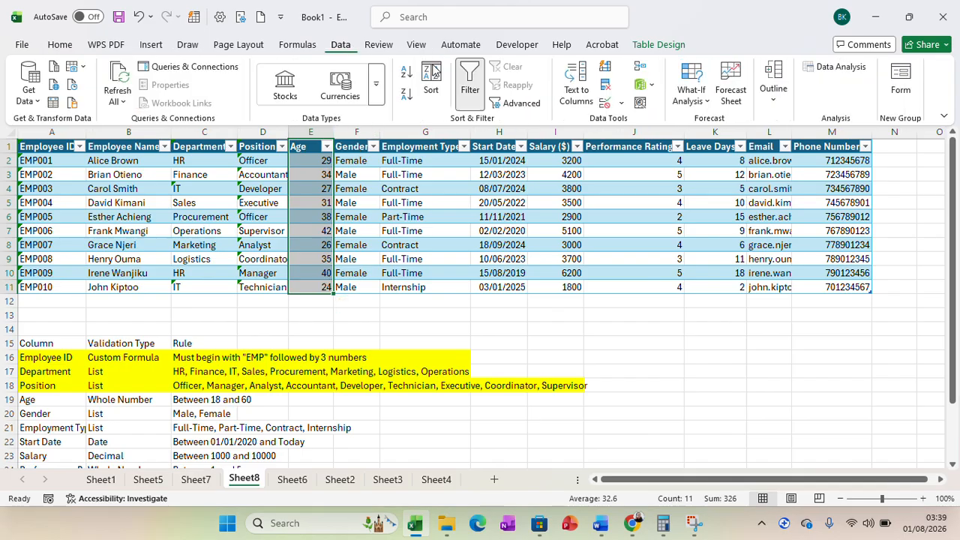
{"action": "left_click", "coordinate": [620, 103]}
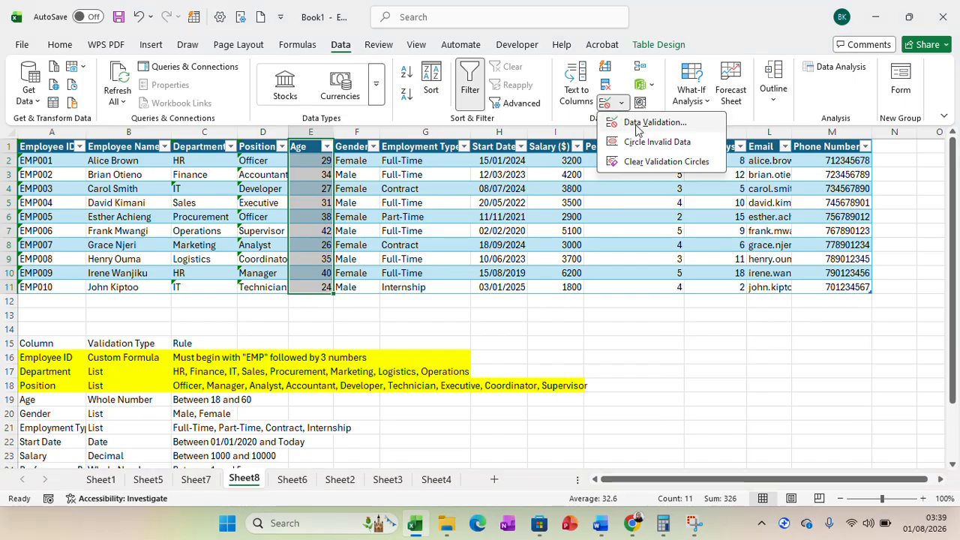
{"action": "left_click", "coordinate": [637, 126]}
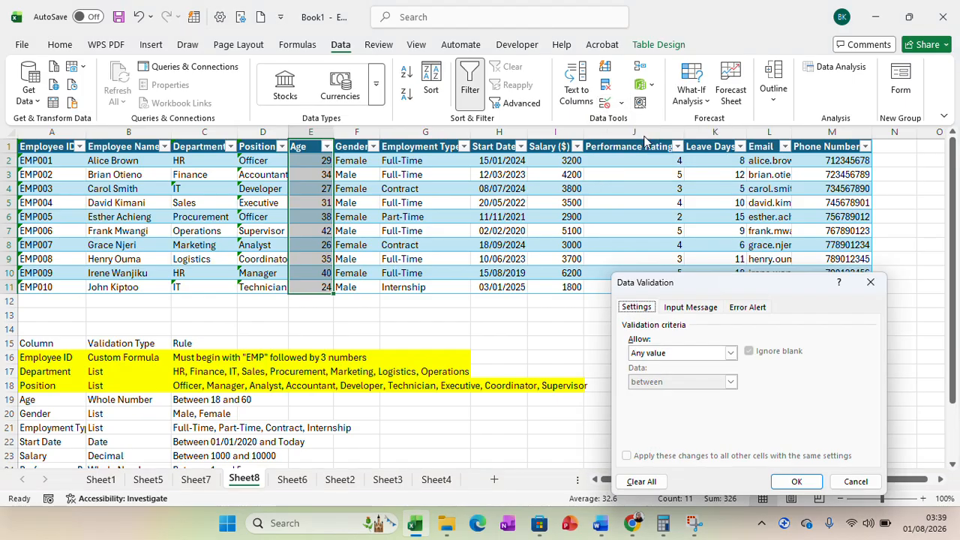
{"action": "left_click", "coordinate": [730, 354]}
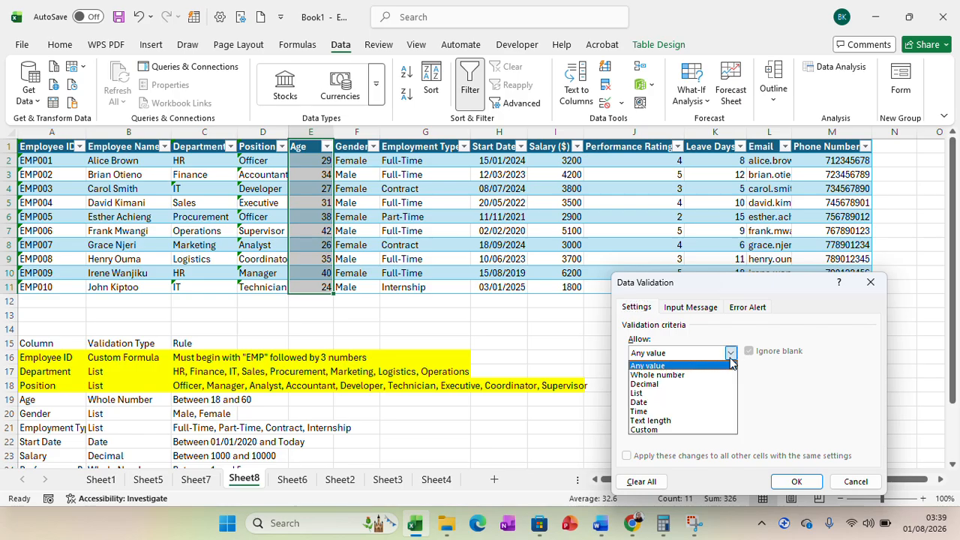
{"action": "left_click", "coordinate": [663, 376]}
{"action": "left_click", "coordinate": [664, 409]}
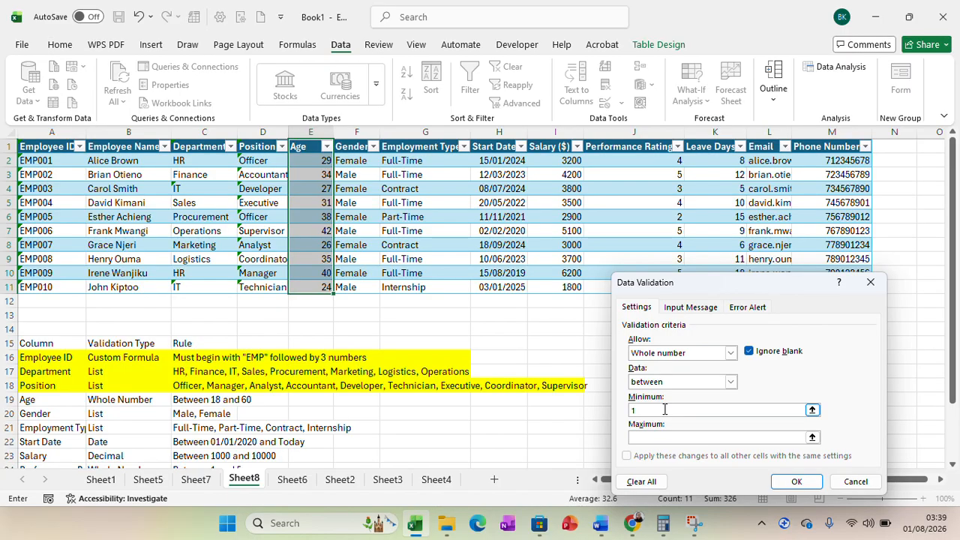
{"action": "left_click", "coordinate": [658, 436]}
{"action": "left_click", "coordinate": [794, 482]}
- Highlight the Age rule cells, A19:C19, with yellow fill
{"action": "scroll", "coordinate": [932, 380], "scroll_direction": "down", "scroll_amount": 1}
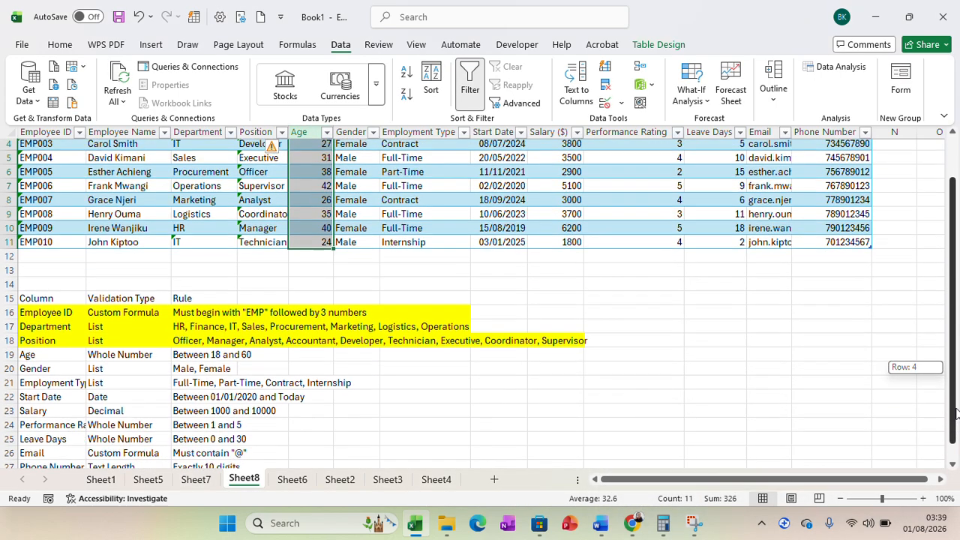
{"action": "left_click_drag", "start_coordinate": [44, 351], "coordinate": [212, 351]}
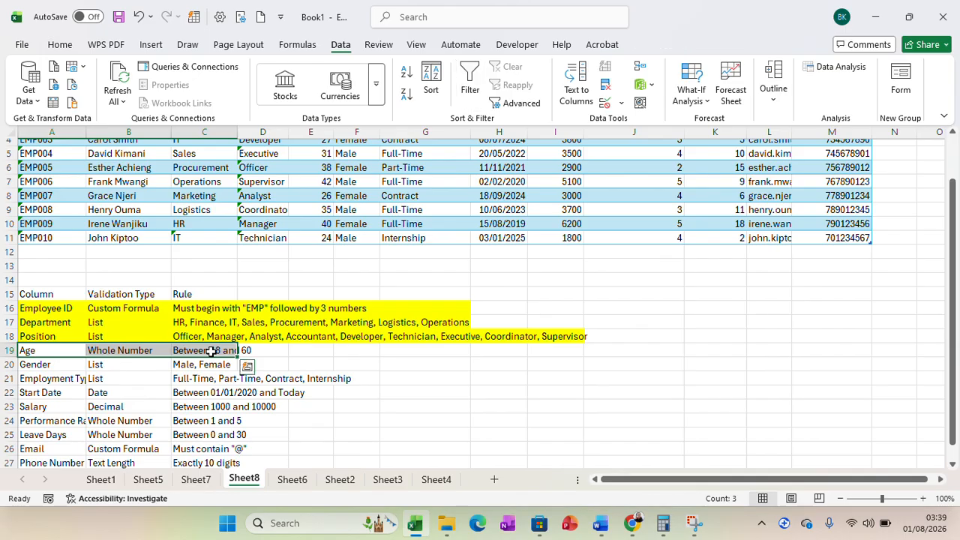
{"action": "left_click", "coordinate": [60, 45]}
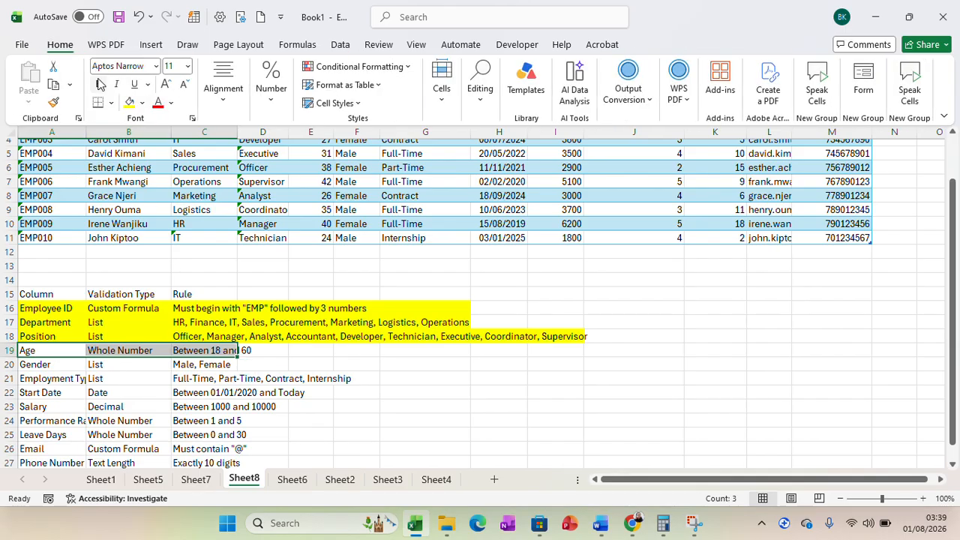
{"action": "left_click", "coordinate": [132, 105]}
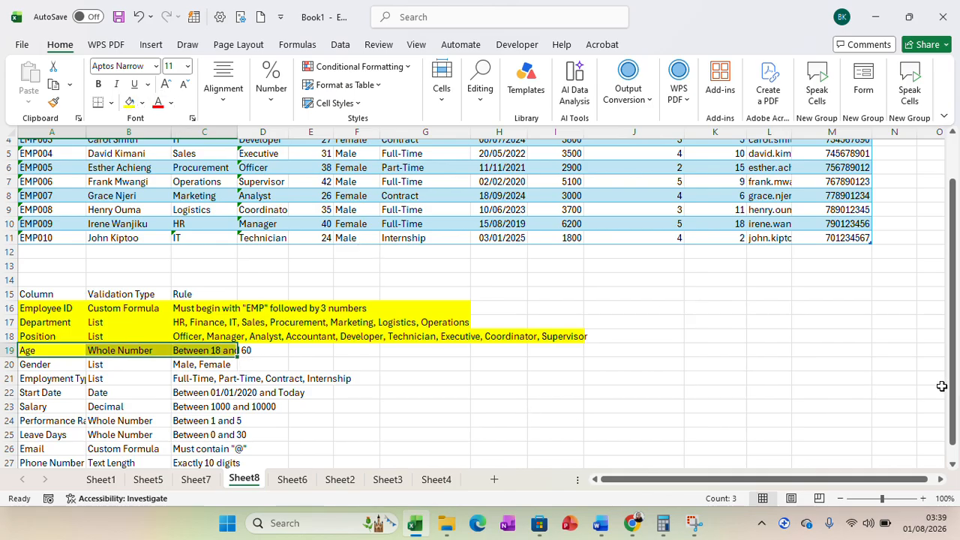
- Test the Age validation by trying to enter 89.1 in cell E3, and cancel the entry
{"action": "left_click_drag", "start_coordinate": [954, 408], "coordinate": [957, 375]}
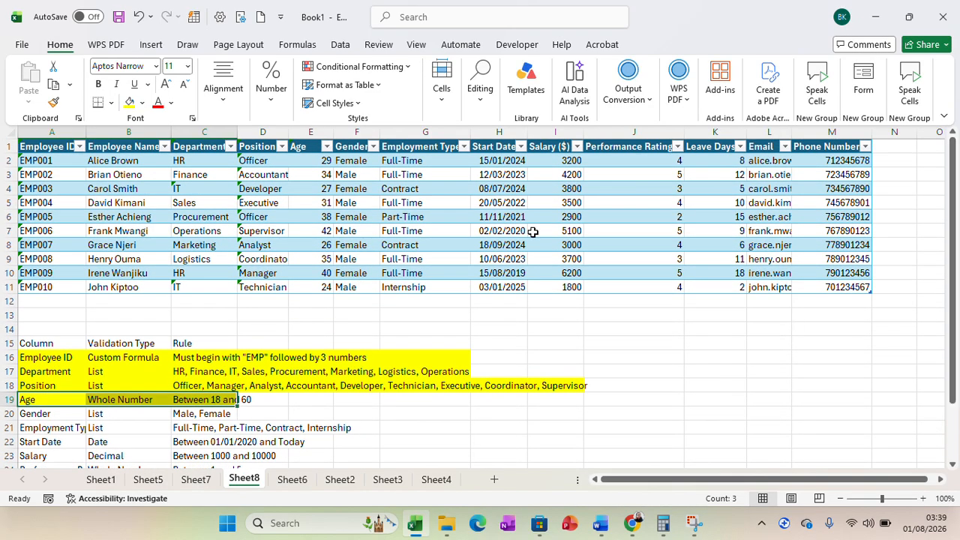
{"action": "left_click", "coordinate": [315, 174]}
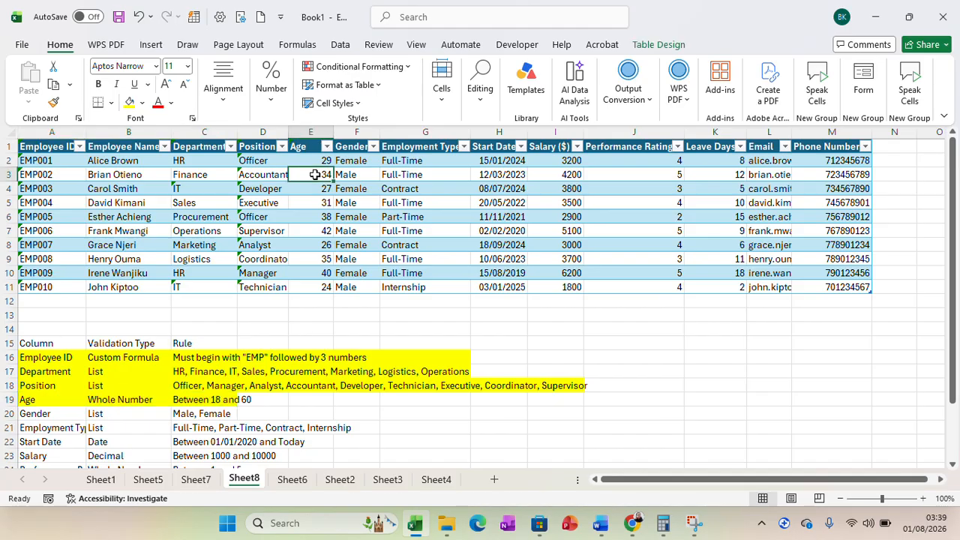
{"action": "type", "text": "89"}
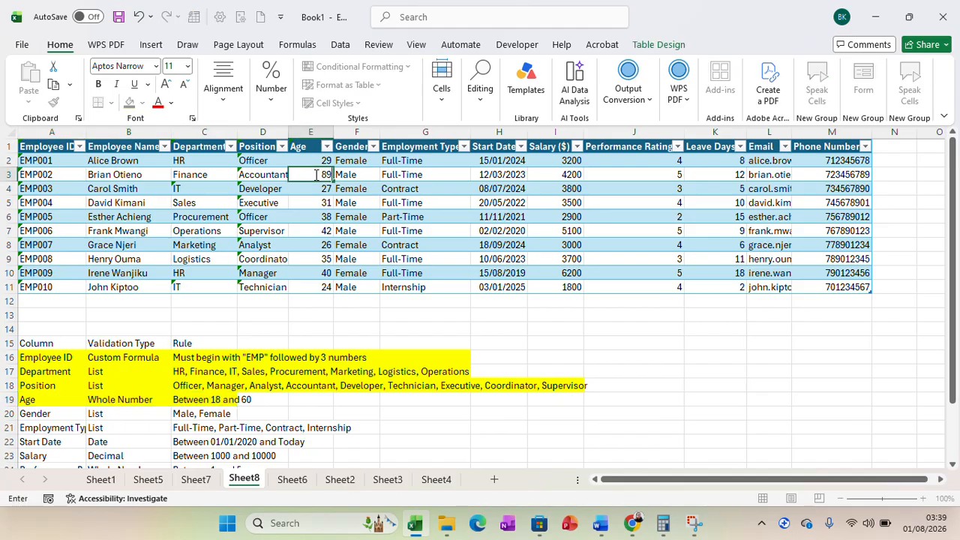
{"action": "type", "text": ".1"}
{"action": "key", "text": "Return"}
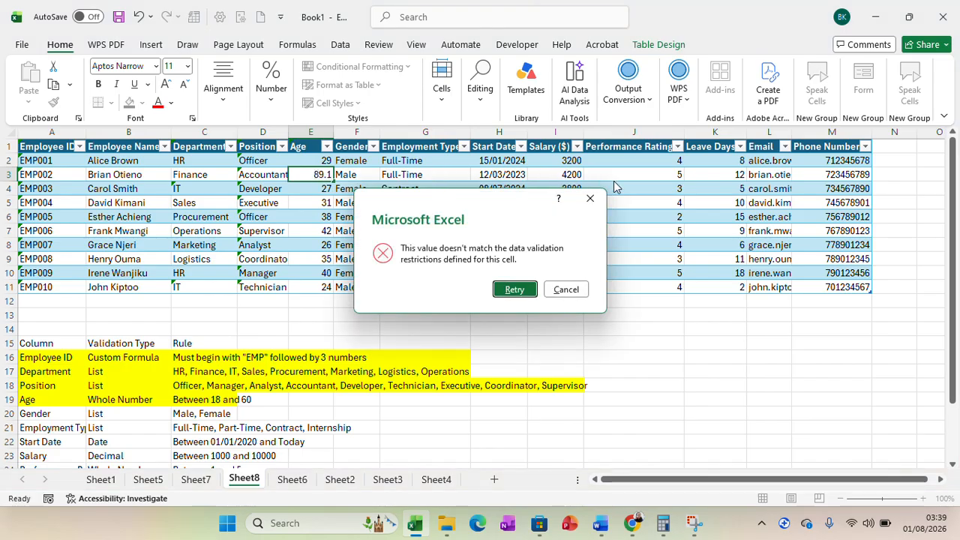
{"action": "left_click", "coordinate": [590, 201]}
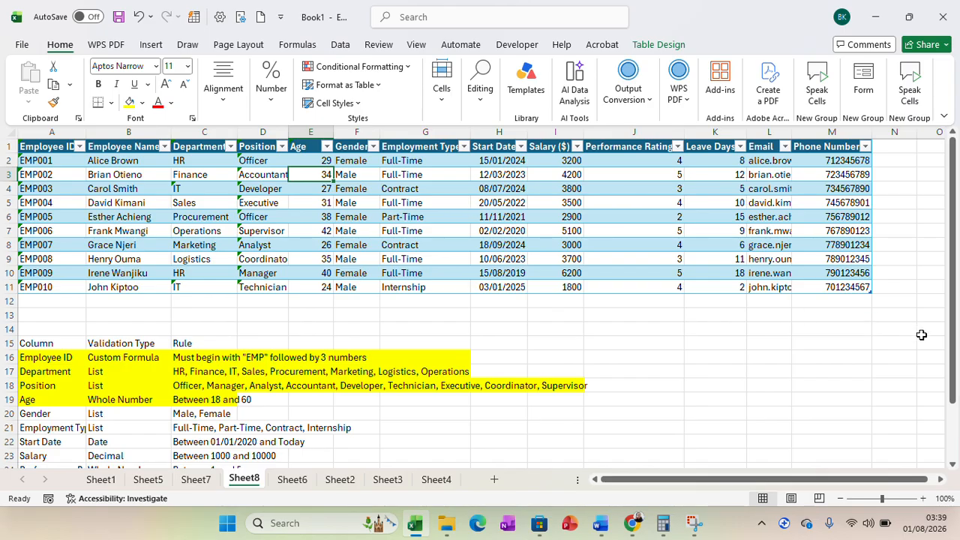
- Select the Gender column of the employee table, F1:F11
{"action": "left_click_drag", "start_coordinate": [953, 370], "coordinate": [954, 459]}
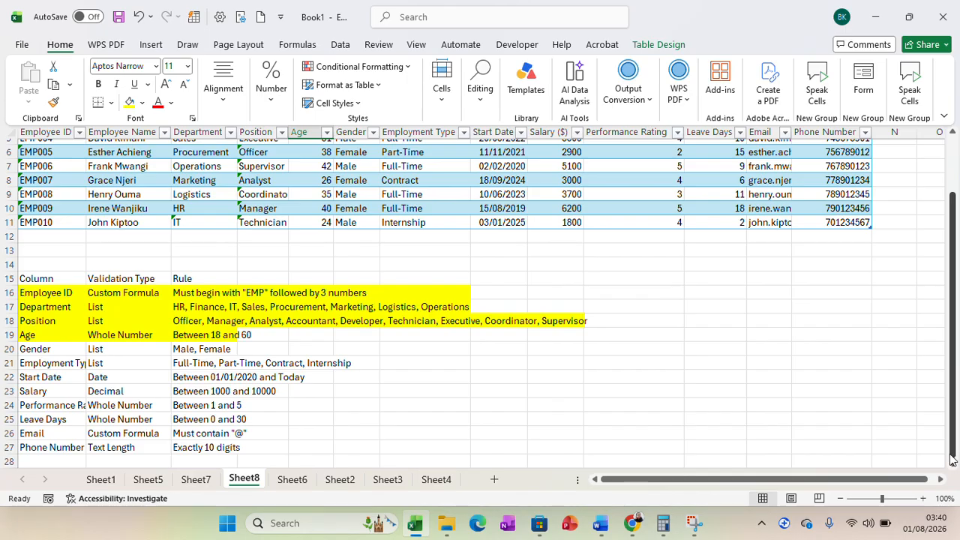
{"action": "left_click_drag", "start_coordinate": [956, 397], "coordinate": [954, 339]}
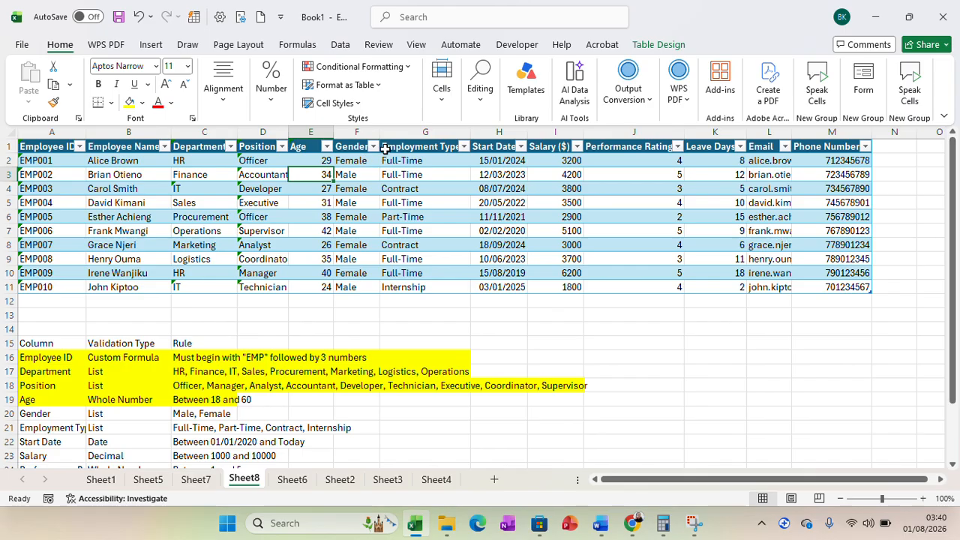
{"action": "left_click_drag", "start_coordinate": [358, 147], "coordinate": [346, 285]}
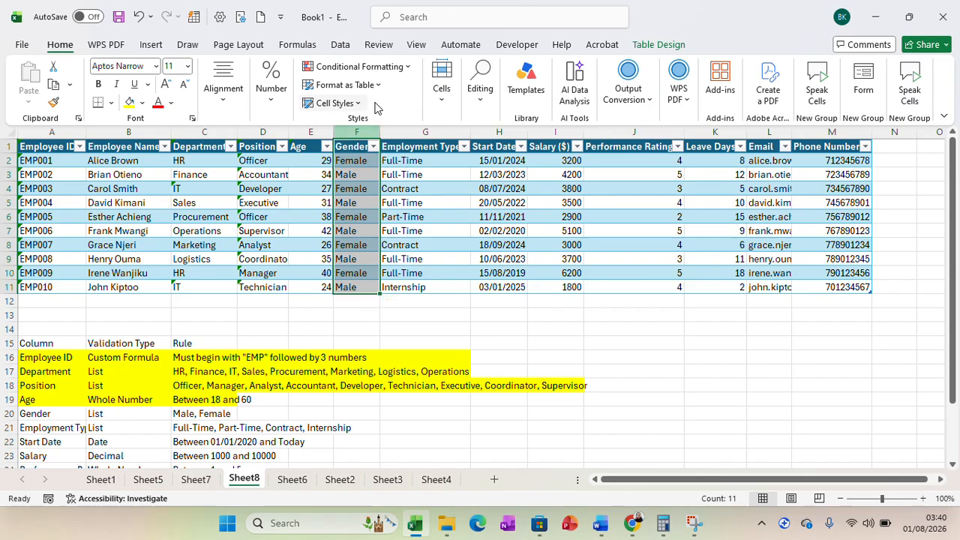
{"action": "left_click", "coordinate": [365, 68]}
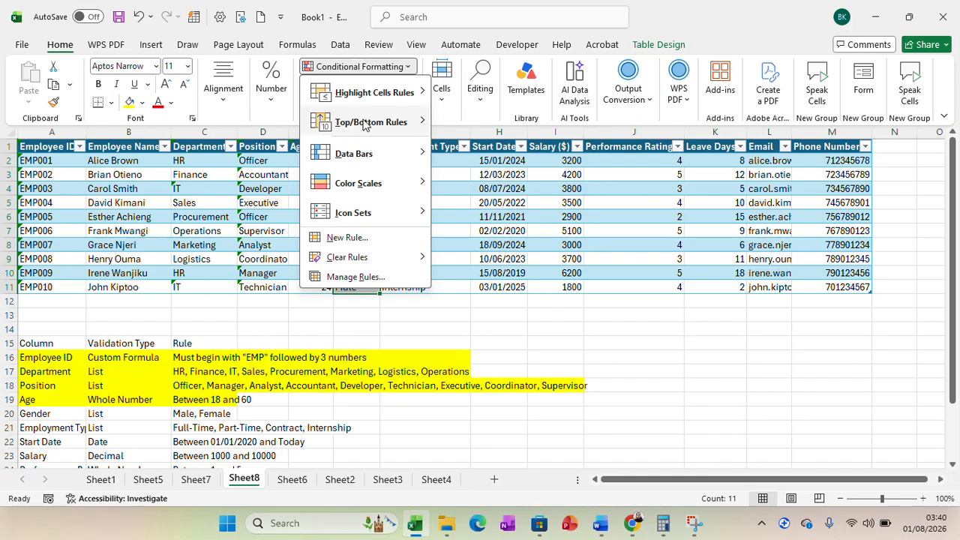
{"action": "mouse_move", "coordinate": [395, 122]}
{"action": "key", "text": "Escape"}
{"action": "key", "text": "Escape"}
- Apply list data validation to the selected Gender cells, with Male,Female as the source
{"action": "left_click", "coordinate": [341, 46]}
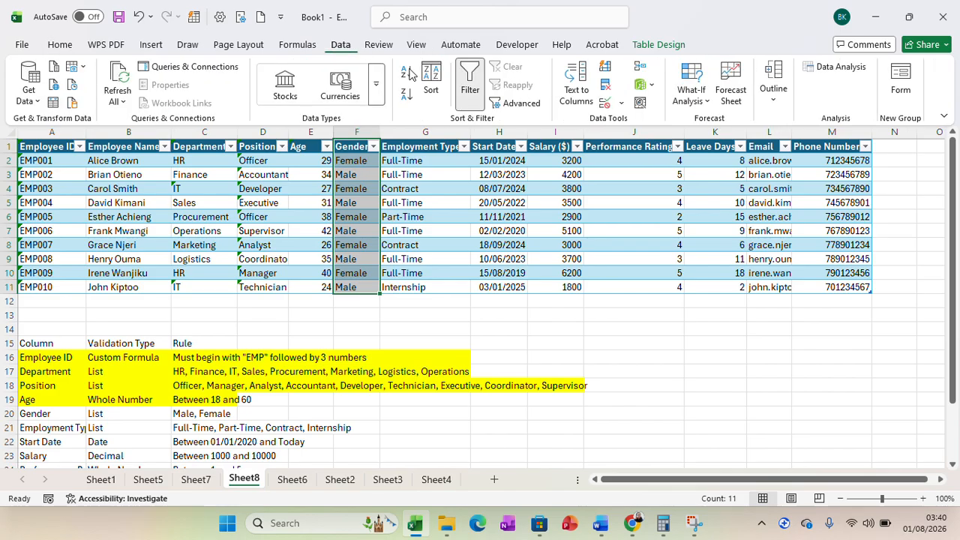
{"action": "left_click", "coordinate": [621, 105]}
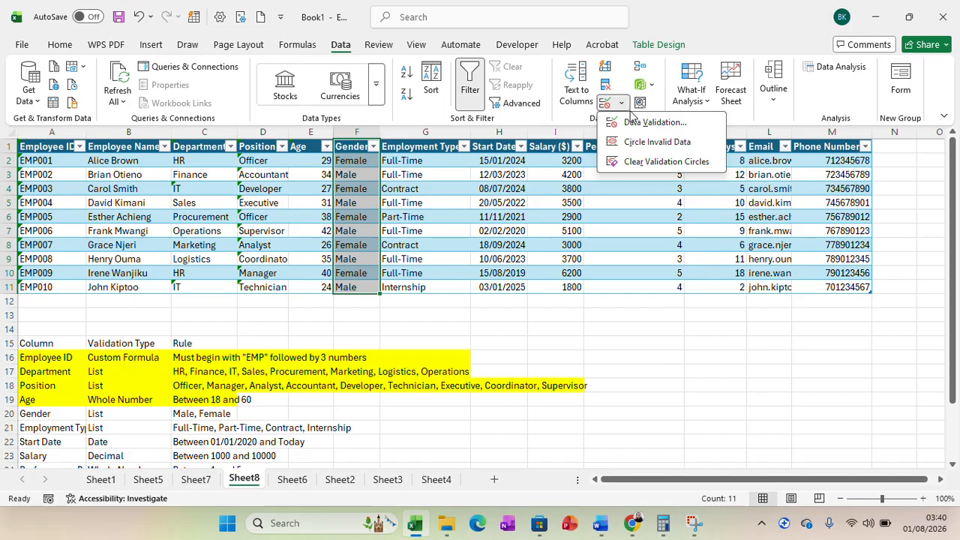
{"action": "left_click", "coordinate": [637, 122]}
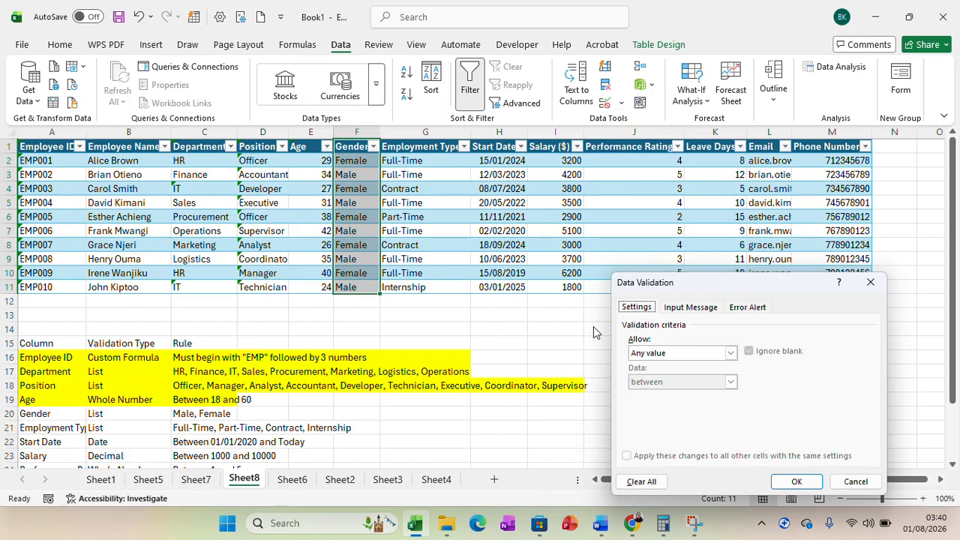
{"action": "left_click", "coordinate": [729, 352]}
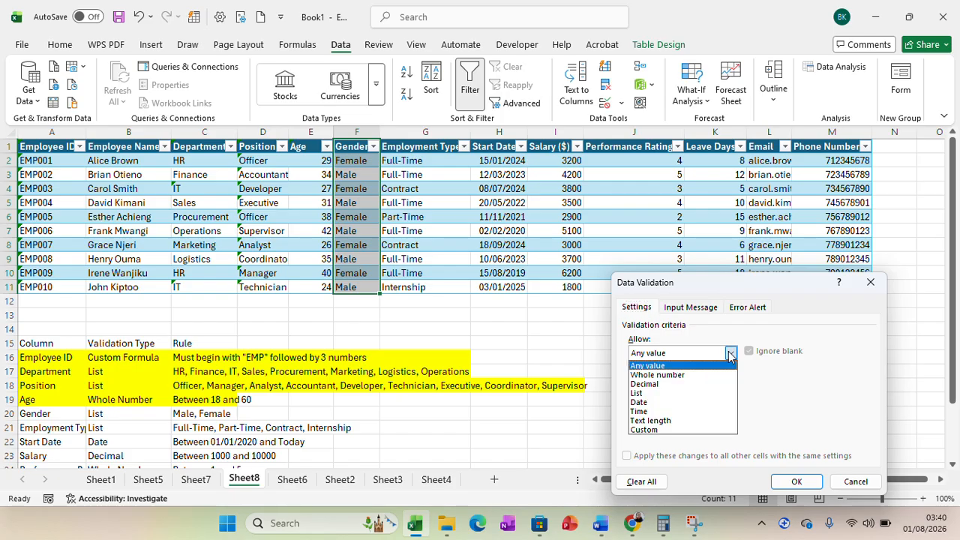
{"action": "left_click", "coordinate": [643, 393]}
{"action": "left_click", "coordinate": [645, 410]}
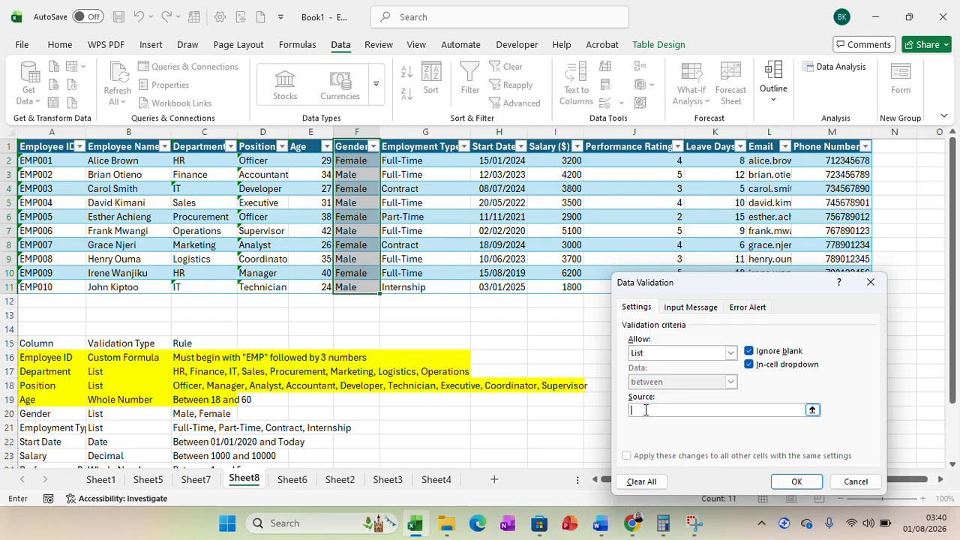
{"action": "type", "text": "Male,Female"}
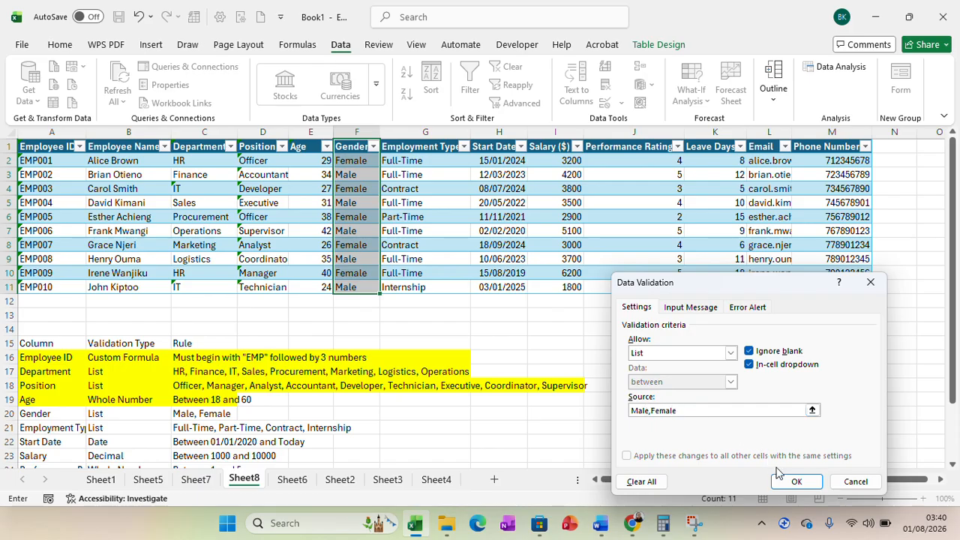
{"action": "left_click", "coordinate": [794, 481]}
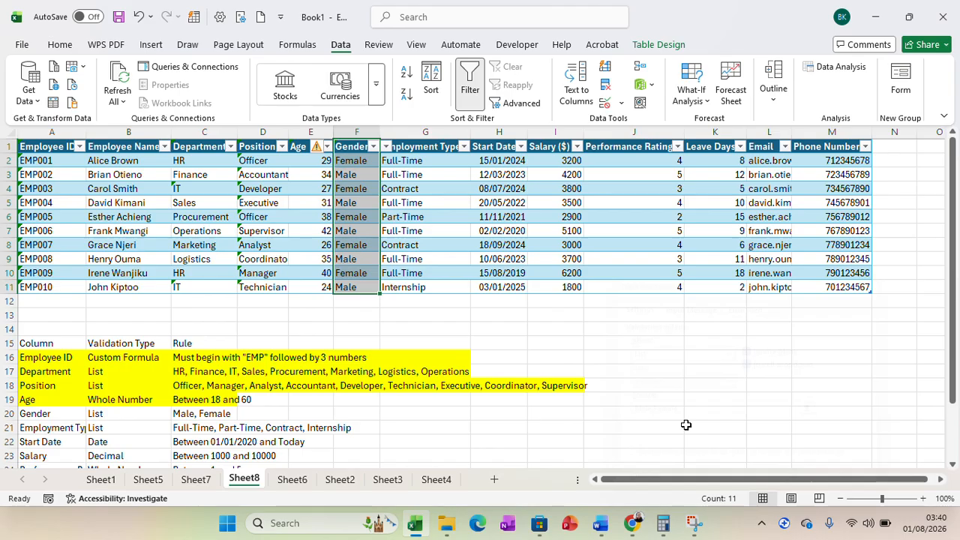
- Test the Gender validation by trying to enter Other in cell F4, and cancel the entry
{"action": "left_click", "coordinate": [349, 188]}
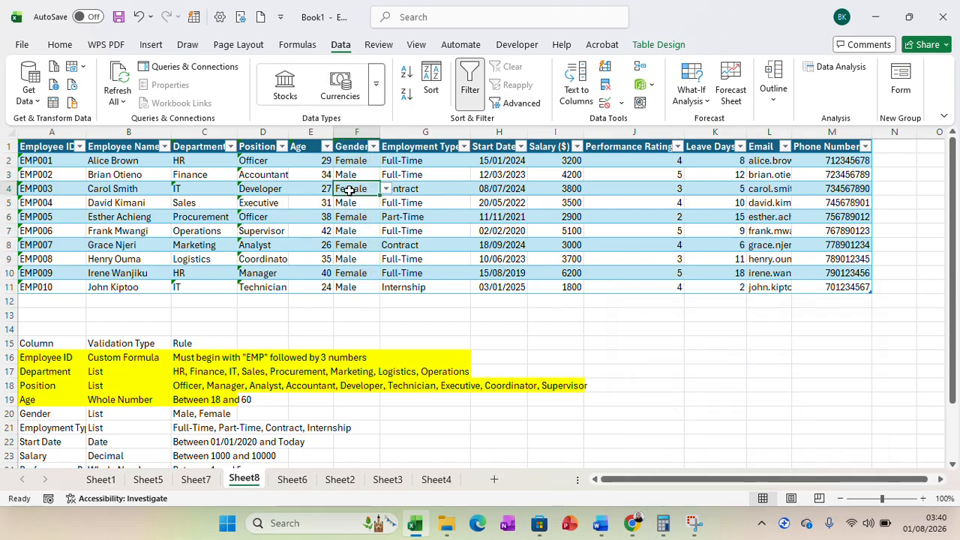
{"action": "type", "text": "O"}
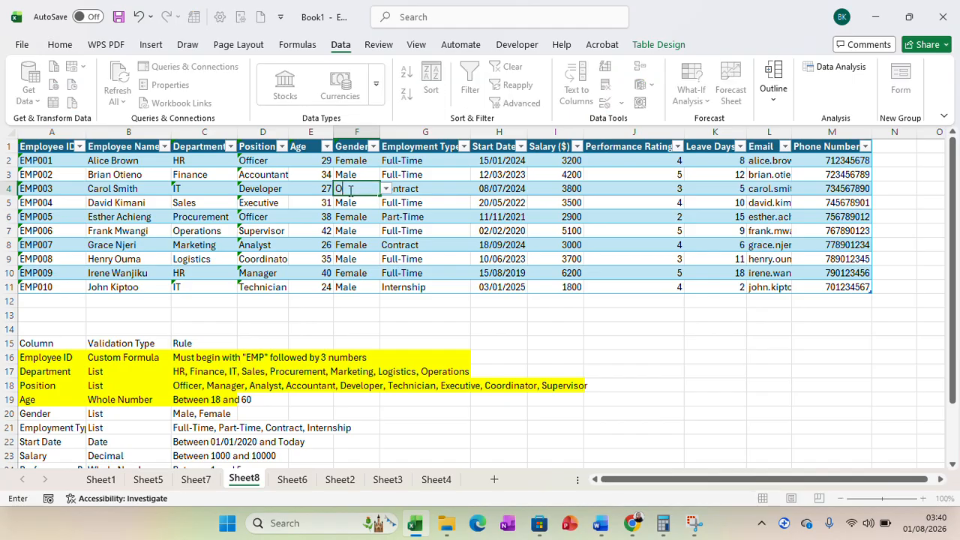
{"action": "type", "text": "ther"}
{"action": "key", "text": "Return"}
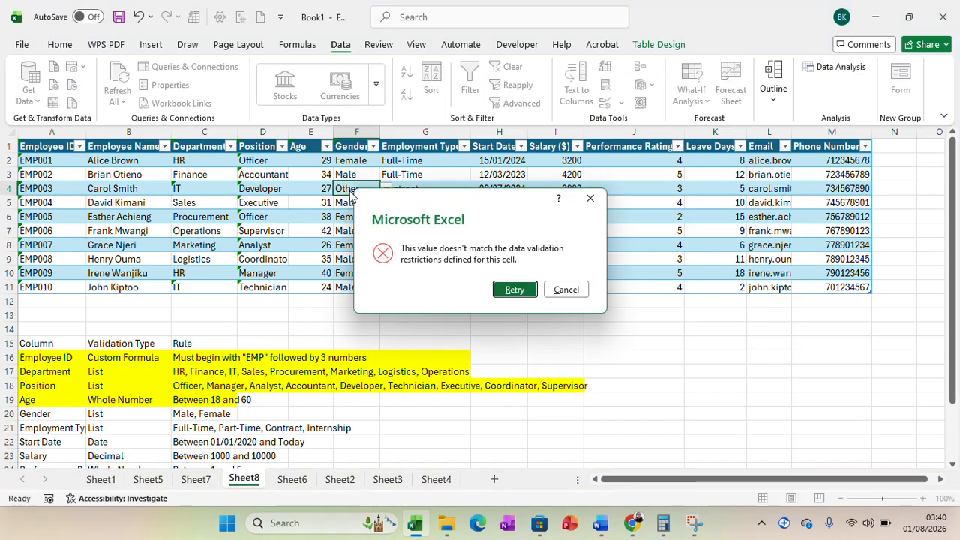
{"action": "left_click", "coordinate": [566, 289]}
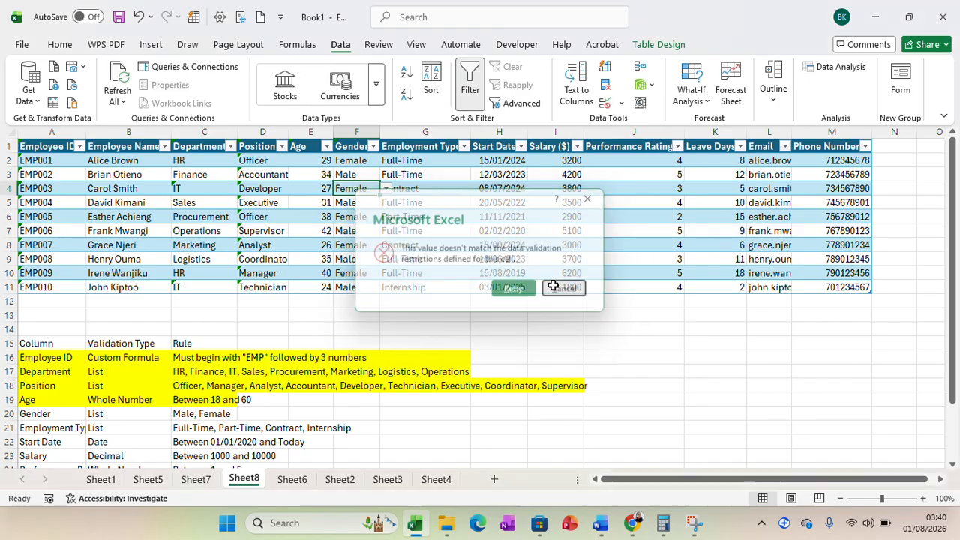
- Highlight the Gender rule cells, A20:C20, with yellow fill
{"action": "left_click_drag", "start_coordinate": [59, 416], "coordinate": [199, 411]}
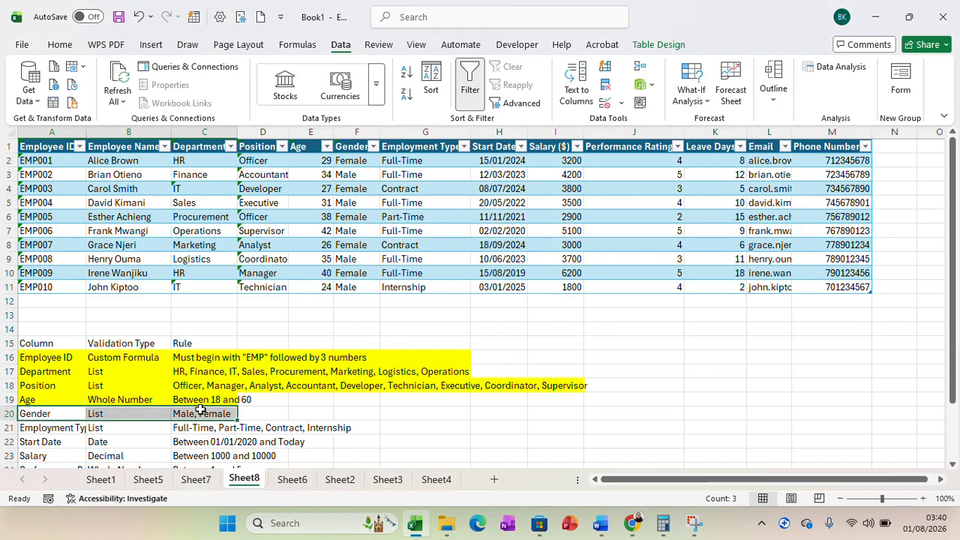
{"action": "left_click", "coordinate": [59, 44]}
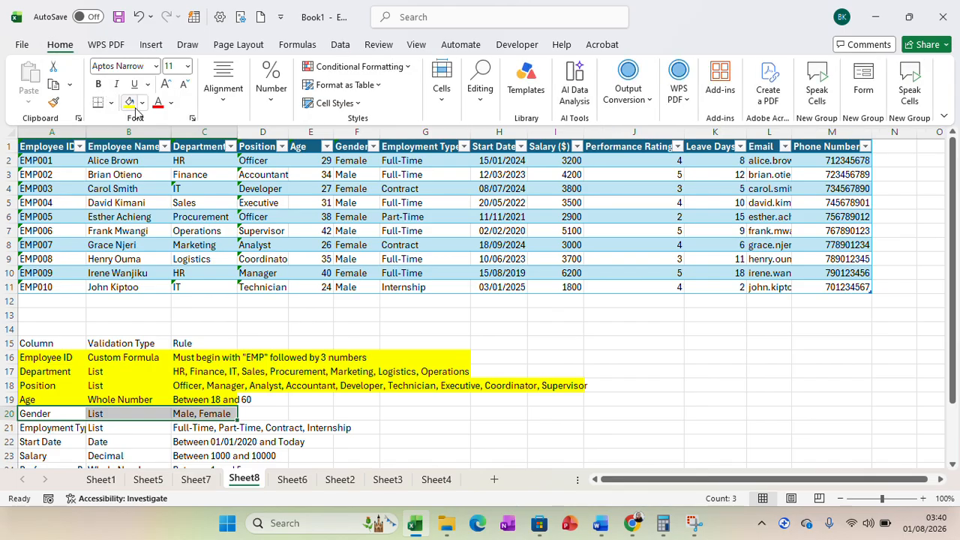
{"action": "left_click", "coordinate": [142, 103]}
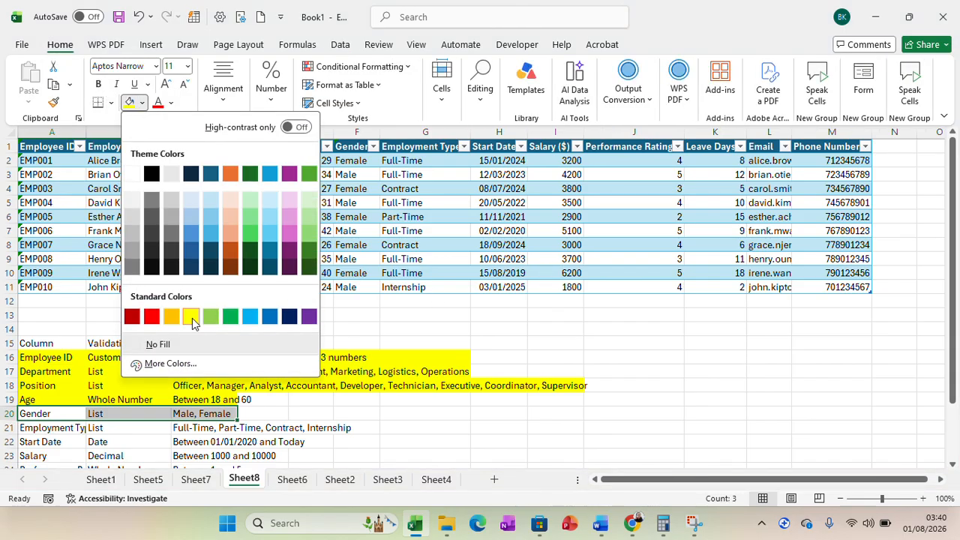
{"action": "left_click", "coordinate": [191, 316]}
- Apply list data validation to the Employment Type column, G1:G11, with the source Full-Time, Par-Time, Contract, Internship
{"action": "left_click_drag", "start_coordinate": [958, 402], "coordinate": [954, 463]}
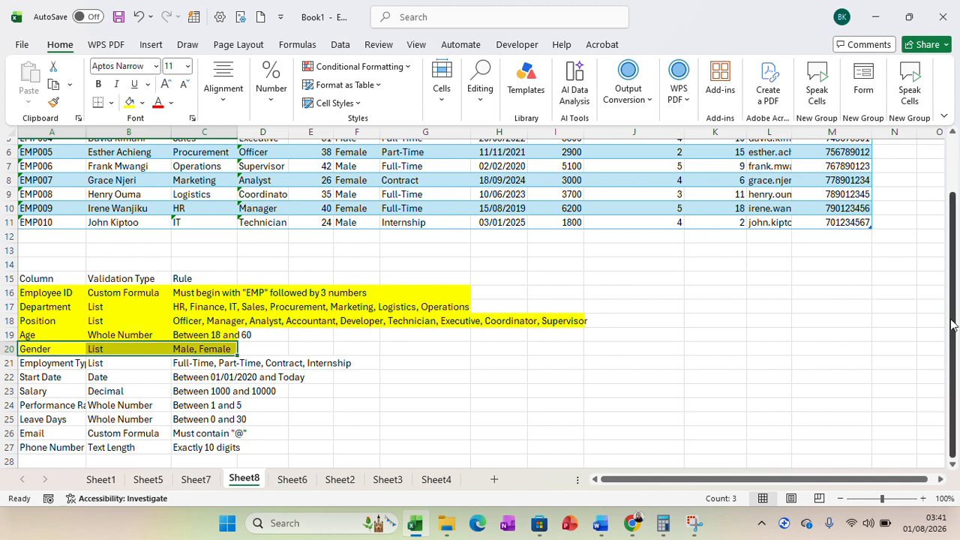
{"action": "left_click_drag", "start_coordinate": [950, 324], "coordinate": [955, 279]}
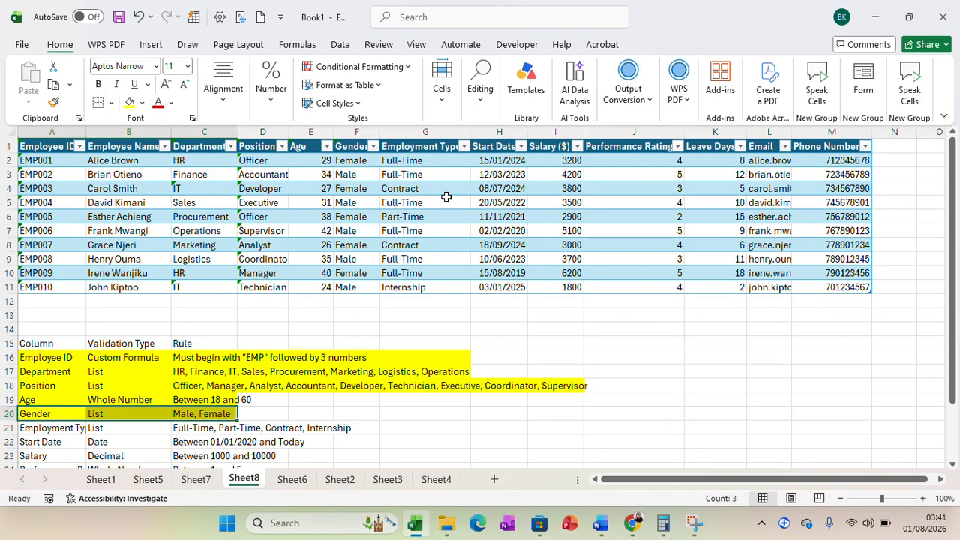
{"action": "left_click_drag", "start_coordinate": [424, 148], "coordinate": [416, 287]}
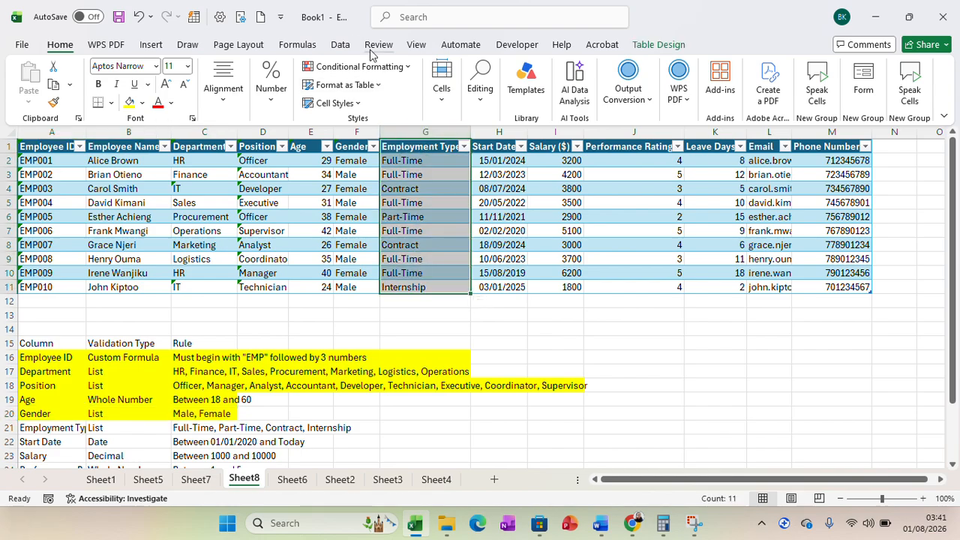
{"action": "left_click", "coordinate": [341, 45]}
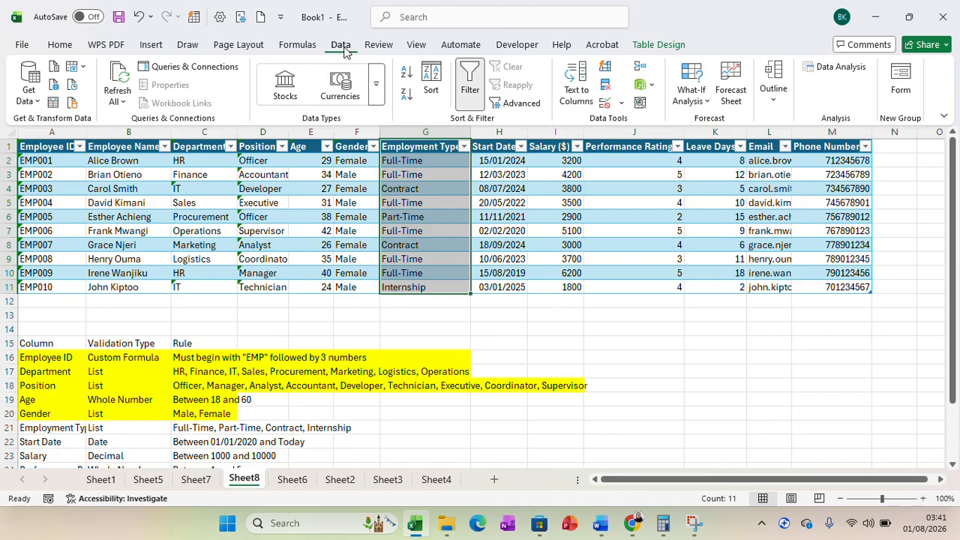
{"action": "left_click", "coordinate": [622, 104]}
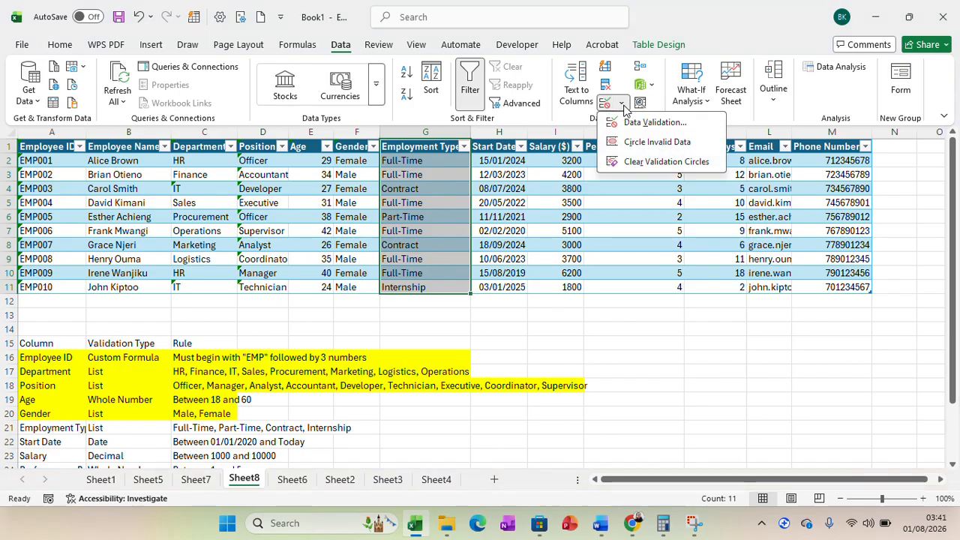
{"action": "left_click", "coordinate": [641, 123]}
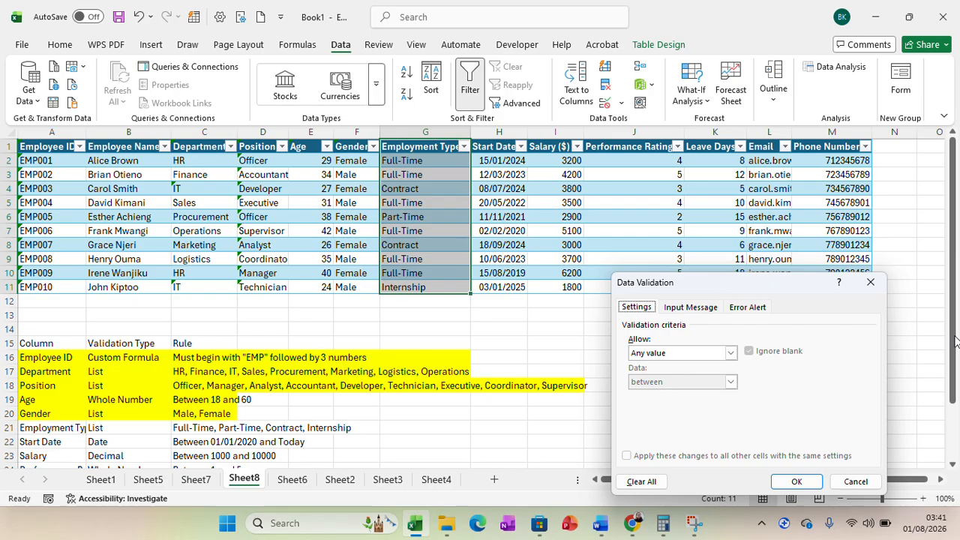
{"action": "left_click", "coordinate": [728, 354]}
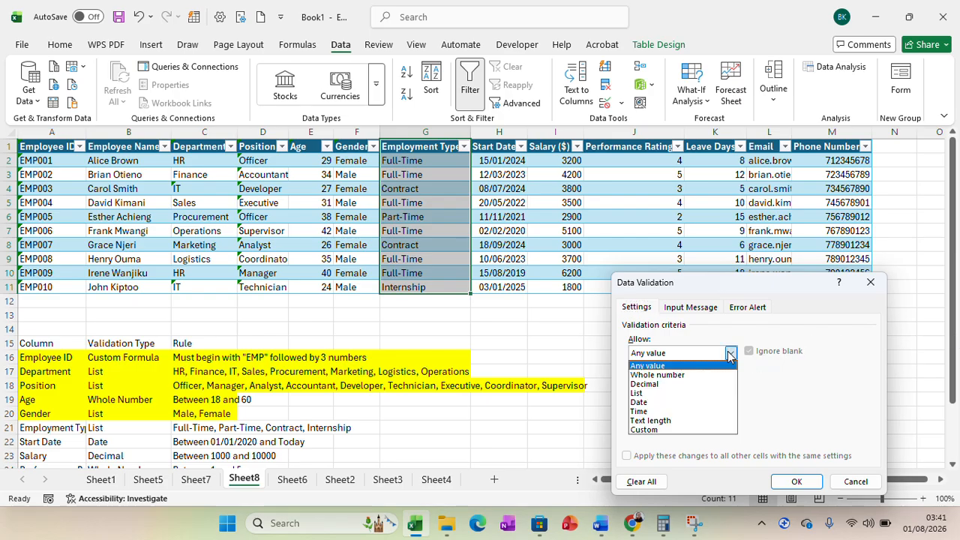
{"action": "left_click", "coordinate": [646, 393]}
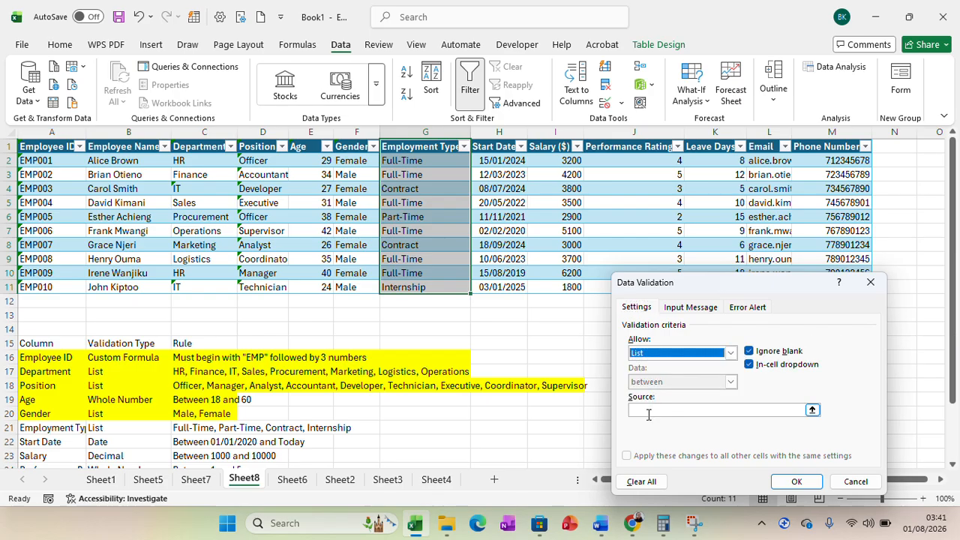
{"action": "left_click", "coordinate": [648, 412]}
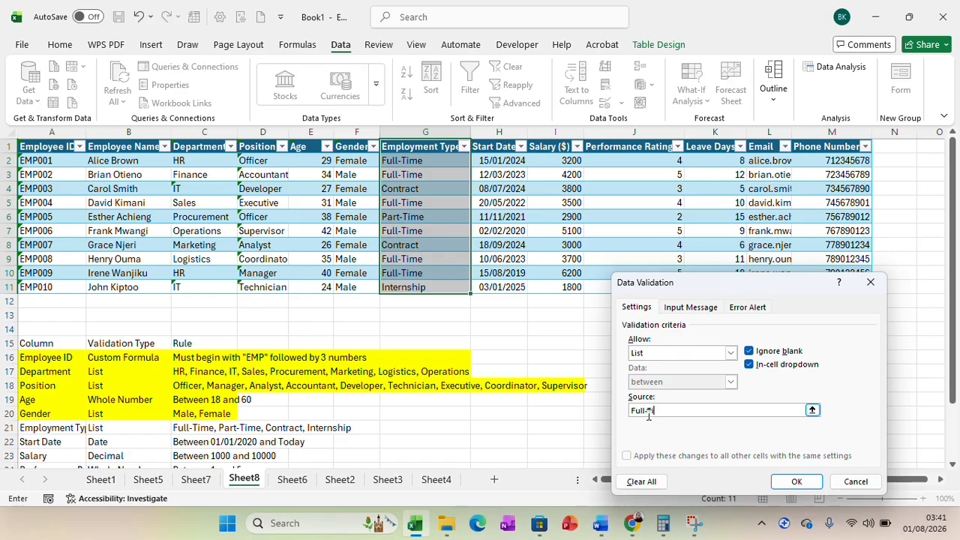
{"action": "type", "text": "Full-Time, Par-Time, Contract, Internship"}
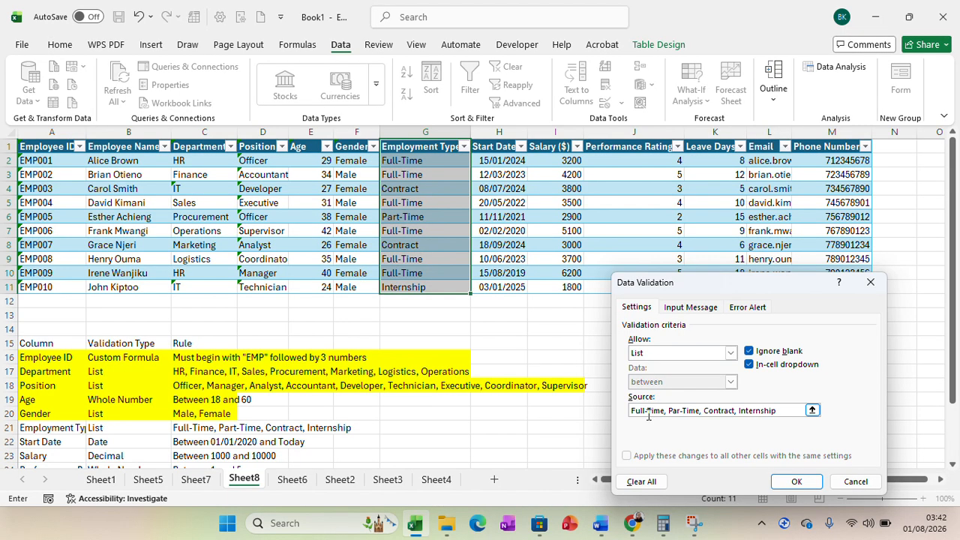
{"action": "left_click", "coordinate": [795, 480]}
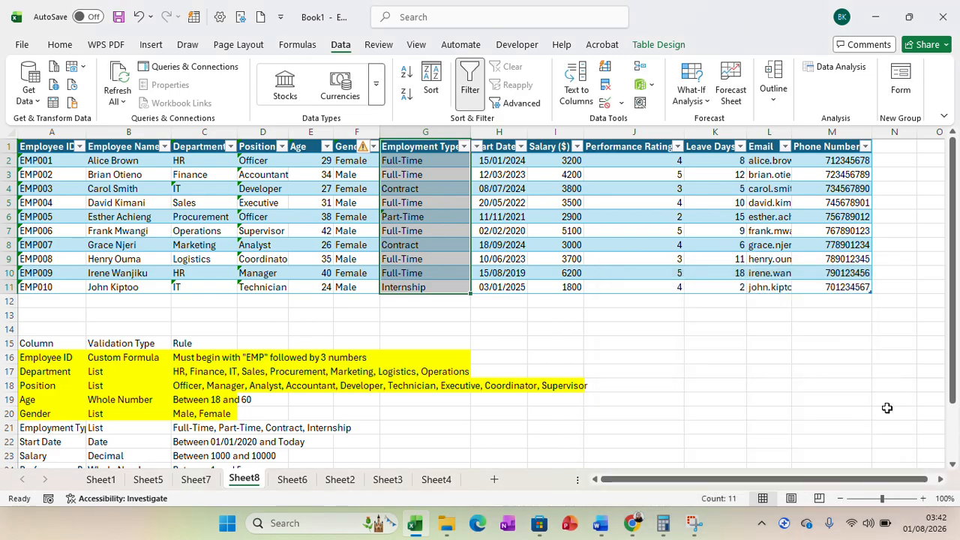
{"action": "left_click_drag", "start_coordinate": [953, 357], "coordinate": [956, 390]}
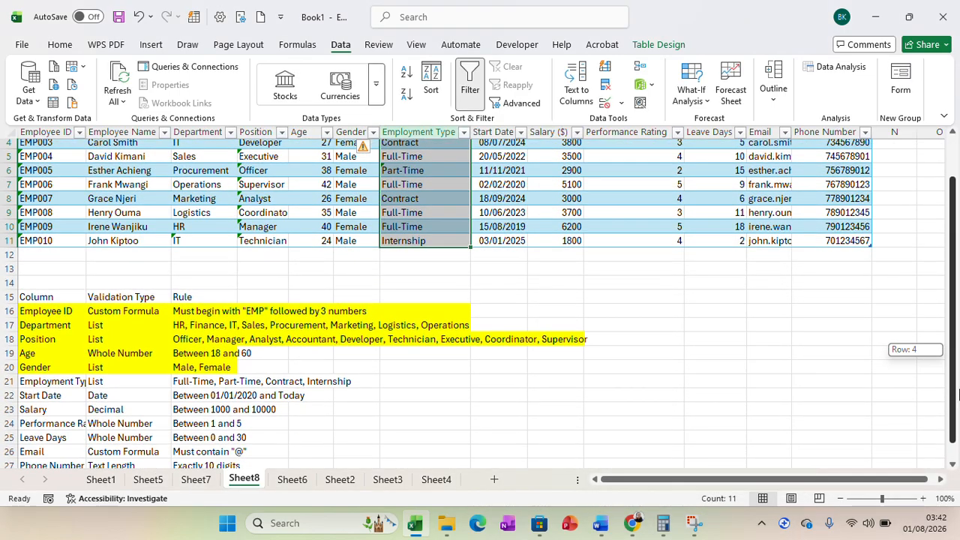
- Test the Employment Type validation by trying to enter attachment in cell G10, and cancel the entry
{"action": "left_click", "coordinate": [430, 229]}
{"action": "type", "text": "at"}
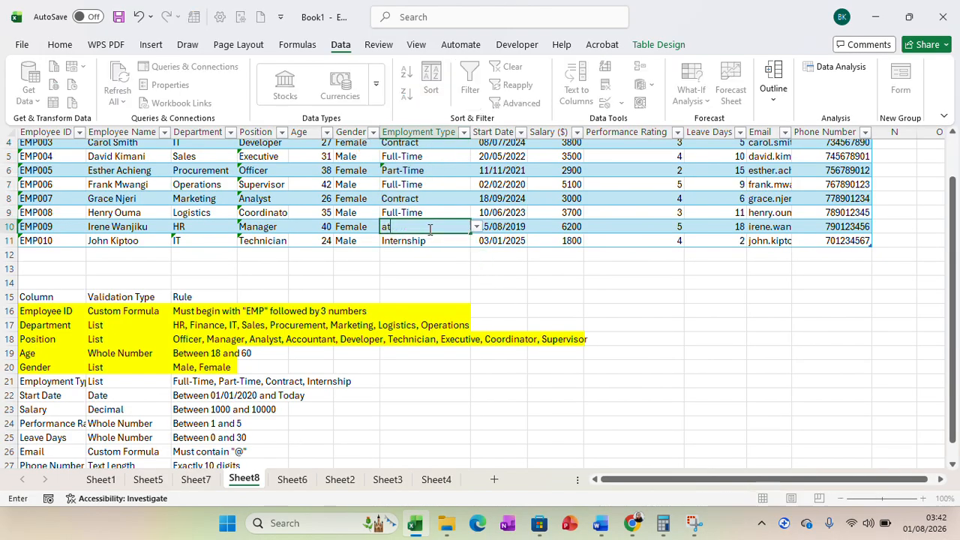
{"action": "type", "text": "tache"}
{"action": "type", "text": "ent"}
{"action": "key", "text": "Return"}
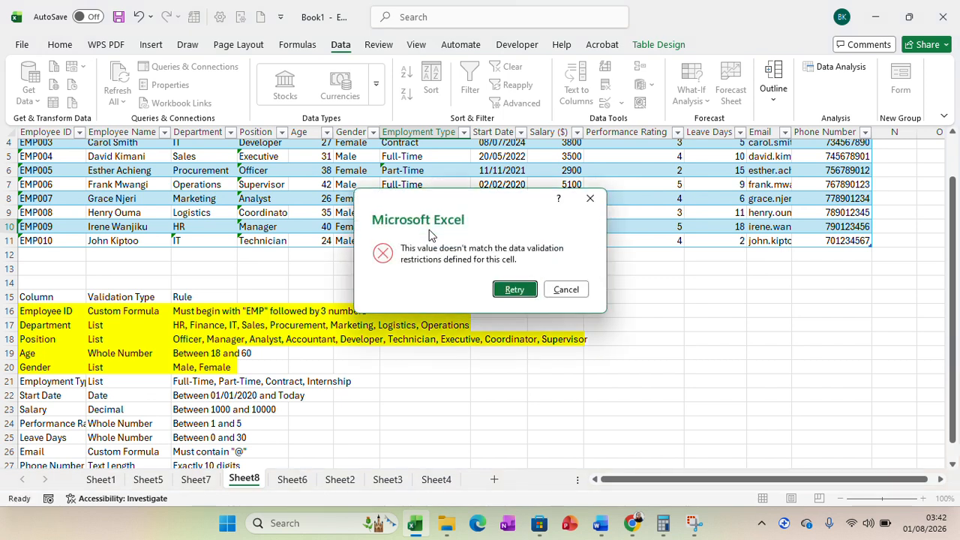
{"action": "left_click", "coordinate": [561, 291]}
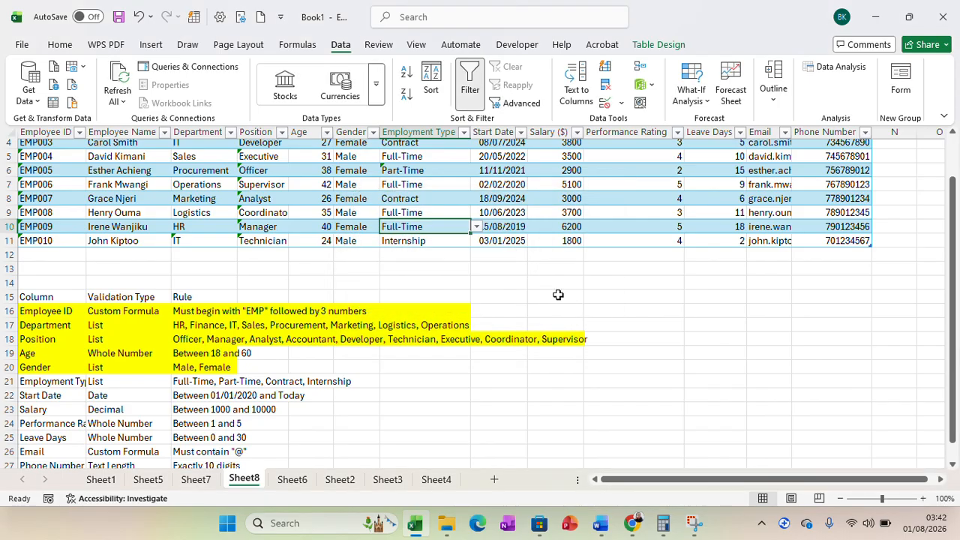
- Highlight the Employment Type rule cells, A21:D21, with yellow fill
{"action": "left_click_drag", "start_coordinate": [59, 390], "coordinate": [260, 383]}
{"action": "left_click", "coordinate": [93, 387]}
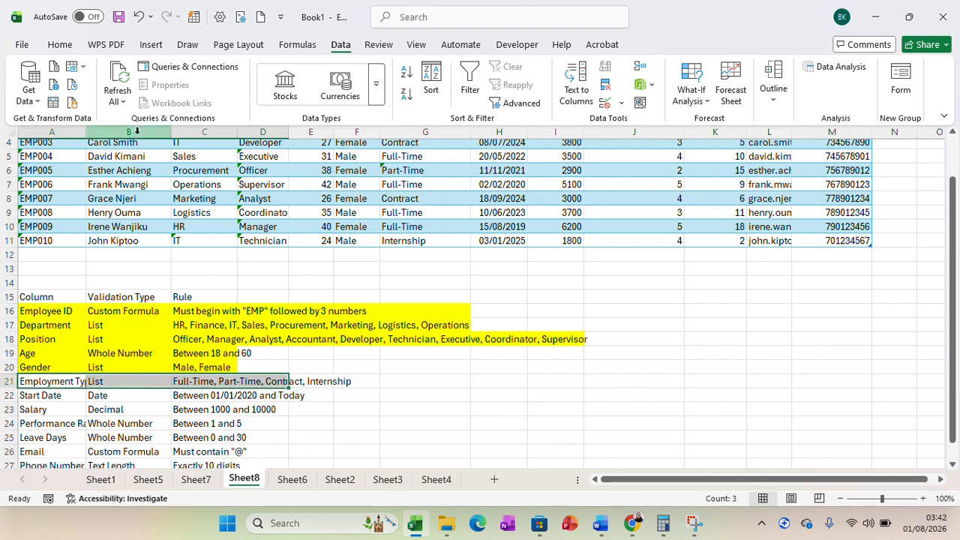
{"action": "left_click", "coordinate": [59, 43]}
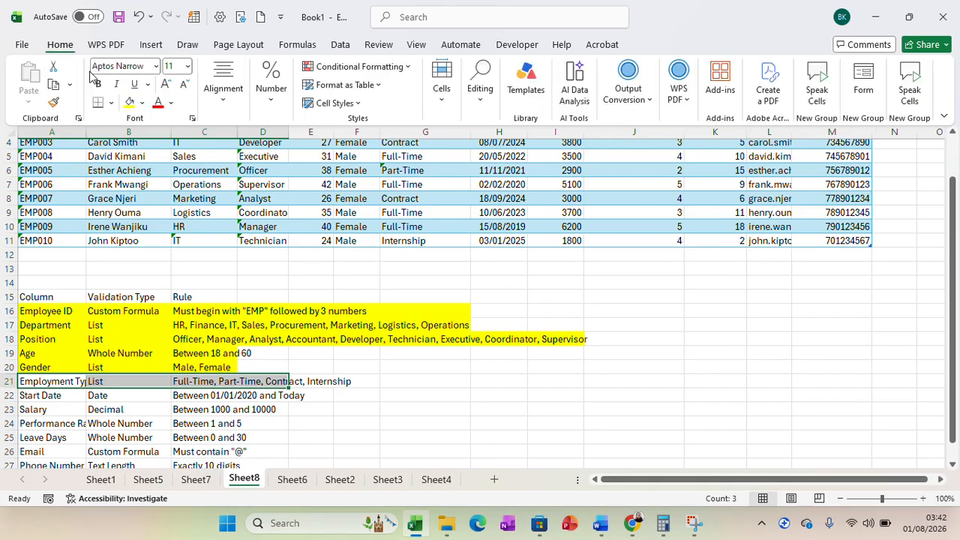
{"action": "left_click", "coordinate": [130, 103]}
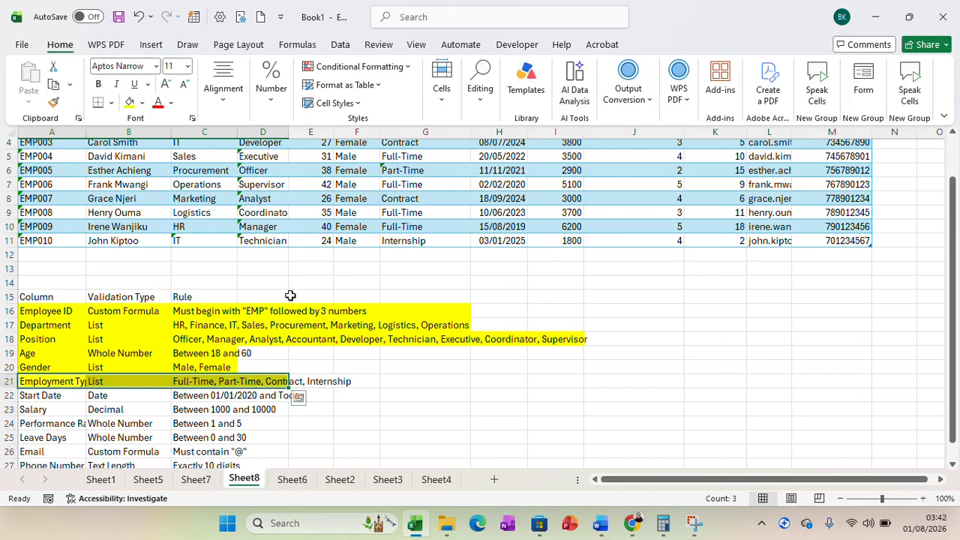
{"action": "left_click", "coordinate": [555, 408]}
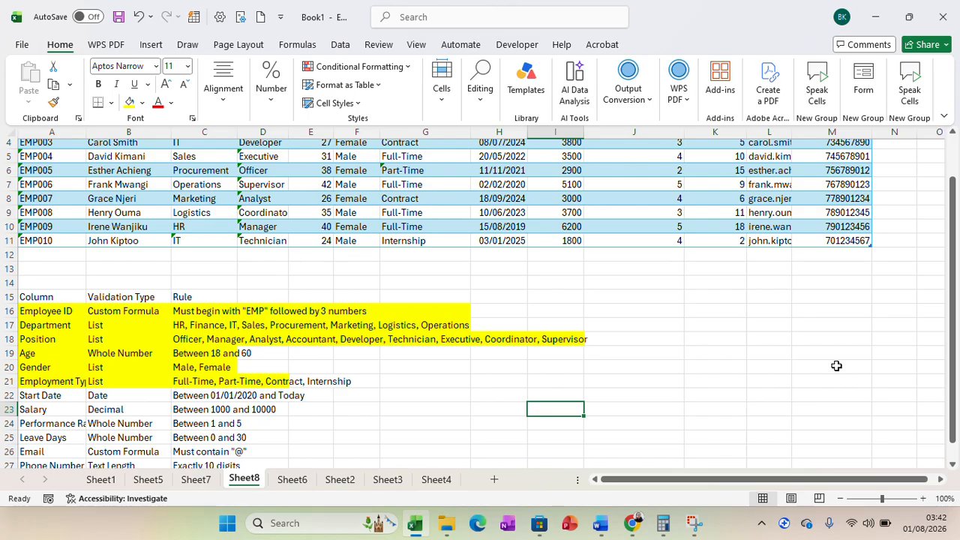
- Start a data validation rule for the Start Date column, H1:H11, that allows Date values
{"action": "left_click_drag", "start_coordinate": [952, 372], "coordinate": [958, 237]}
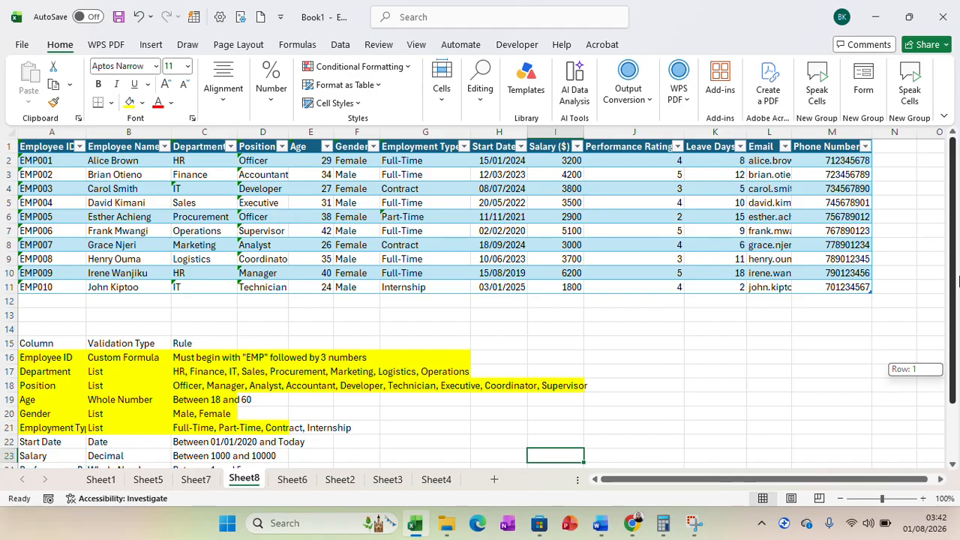
{"action": "left_click_drag", "start_coordinate": [957, 280], "coordinate": [957, 280]}
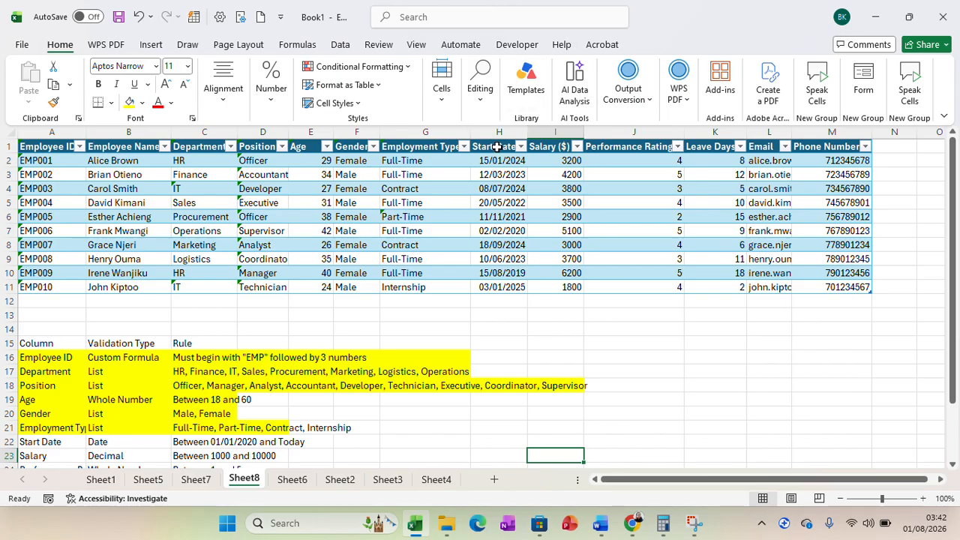
{"action": "left_click_drag", "start_coordinate": [494, 159], "coordinate": [497, 287]}
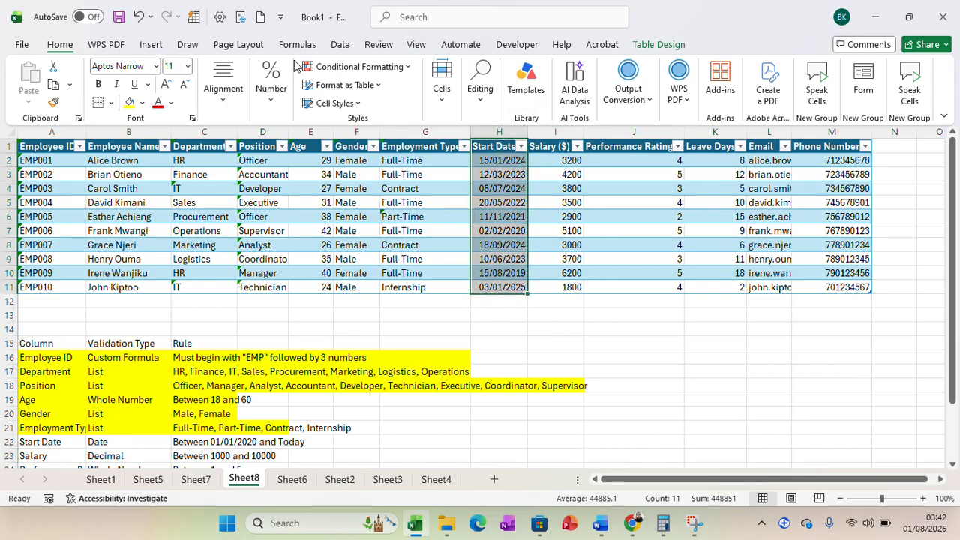
{"action": "left_click", "coordinate": [343, 47]}
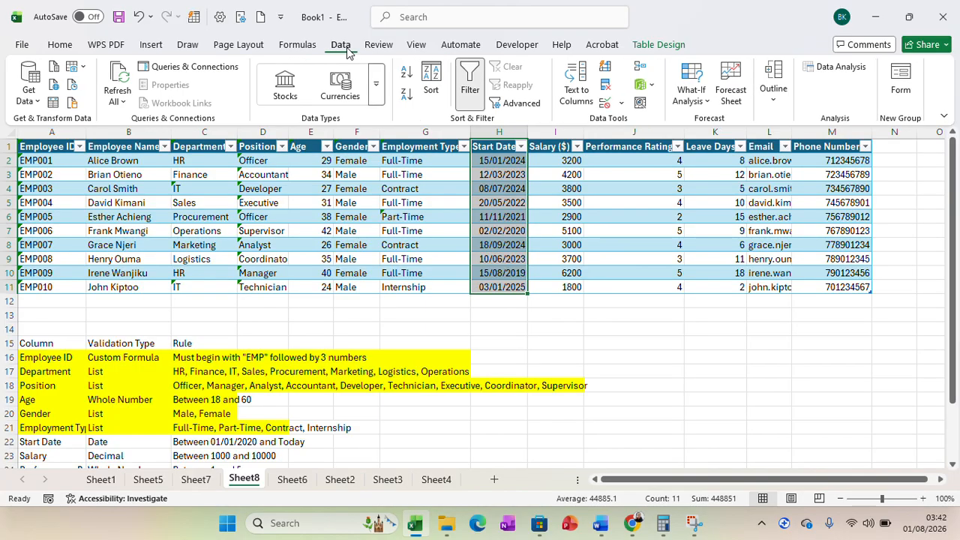
{"action": "left_click", "coordinate": [622, 104]}
{"action": "left_click", "coordinate": [635, 123]}
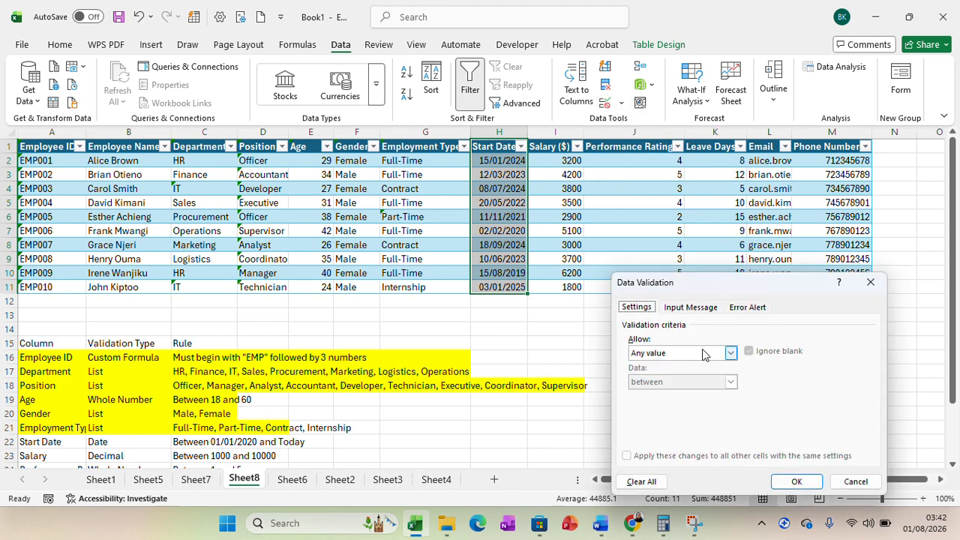
{"action": "left_click", "coordinate": [731, 352]}
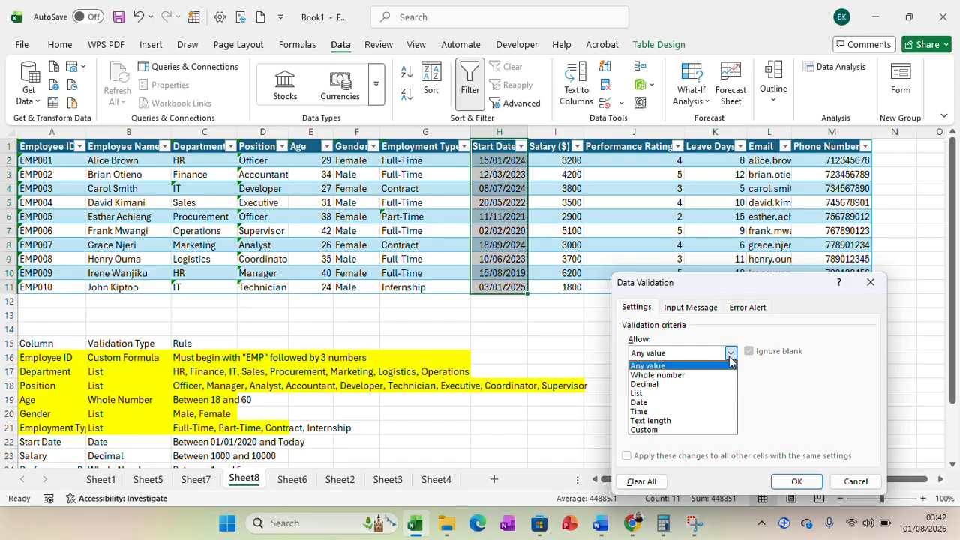
{"action": "left_click", "coordinate": [654, 403]}
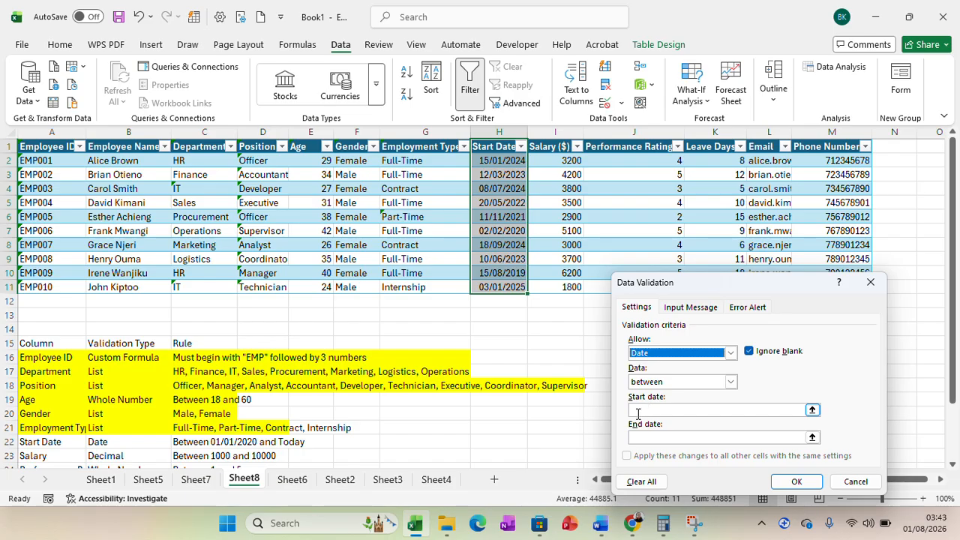
- Set the allowed start dates between 01/01/2022 and 01/08/2026 and apply the validation rule
{"action": "left_click", "coordinate": [637, 411]}
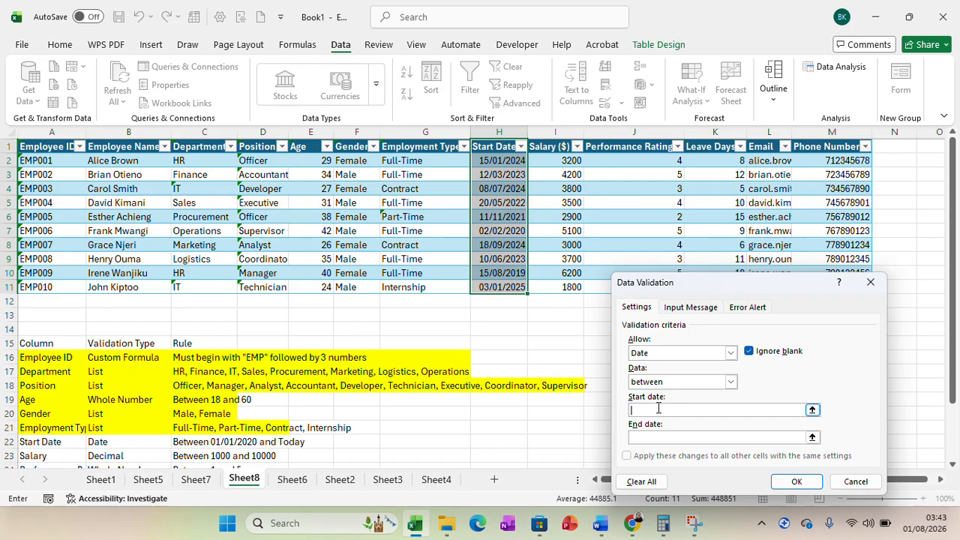
{"action": "type", "text": "01"}
{"action": "type", "text": "/01/2022"}
{"action": "left_click", "coordinate": [657, 437]}
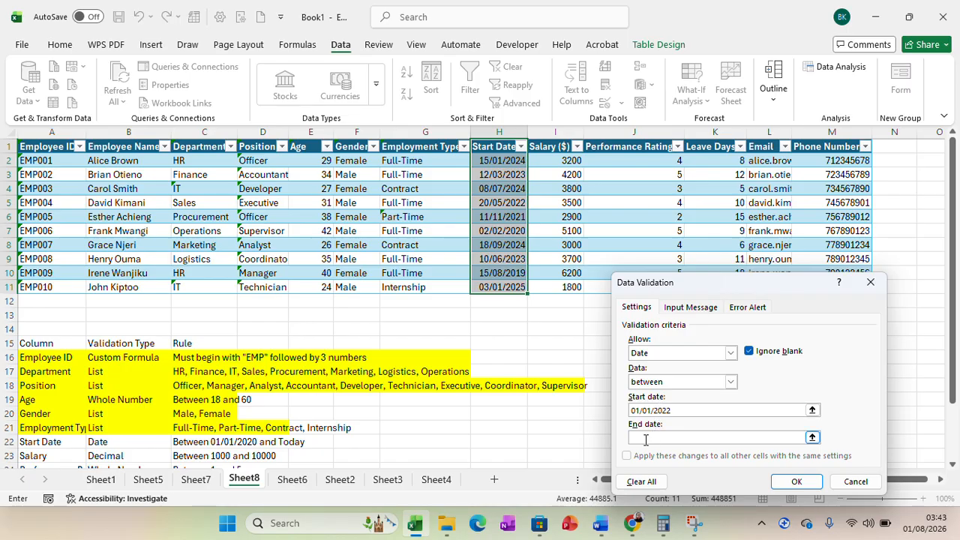
{"action": "type", "text": "1/08/2026"}
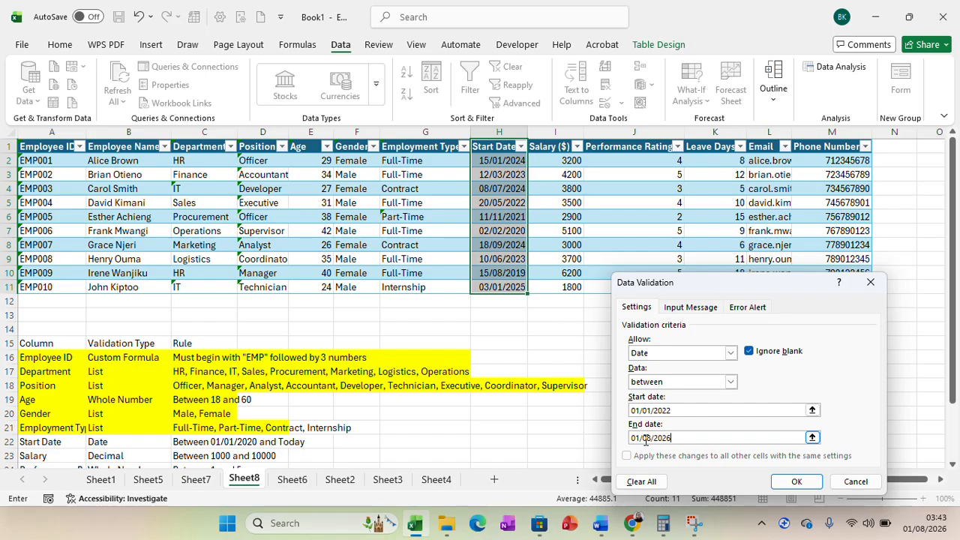
{"action": "left_click", "coordinate": [796, 482]}
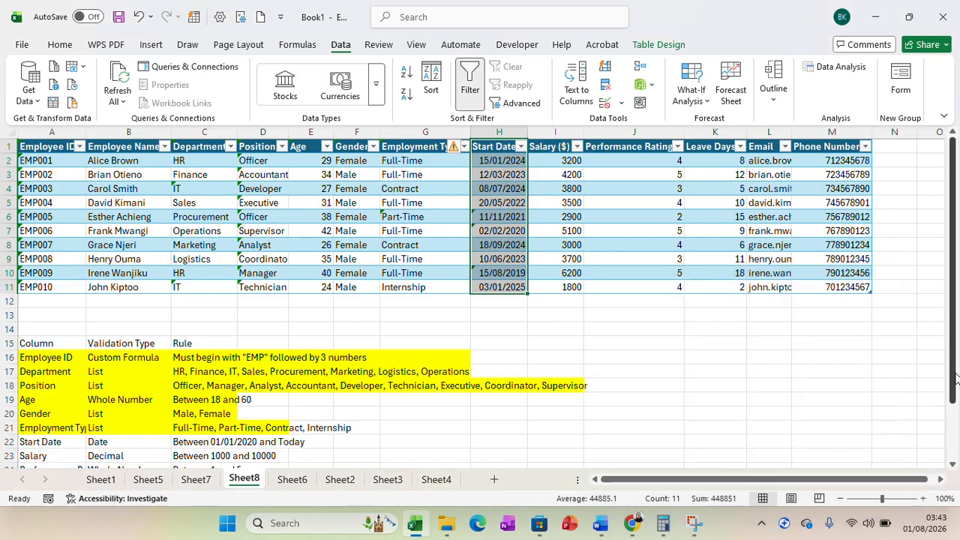
- Check the data validation settings of the Start Date column, H1:H11
{"action": "left_click_drag", "start_coordinate": [952, 389], "coordinate": [952, 426]}
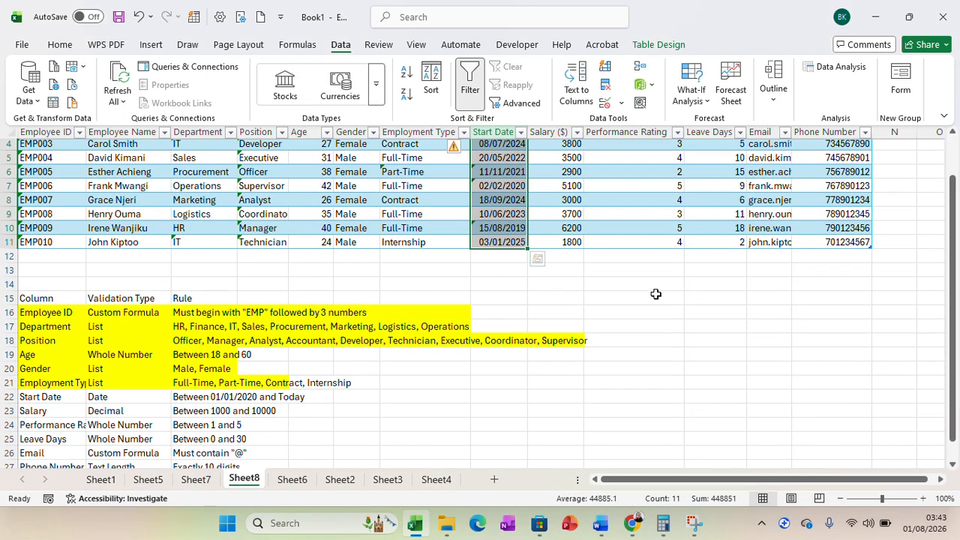
{"action": "left_click", "coordinate": [515, 229]}
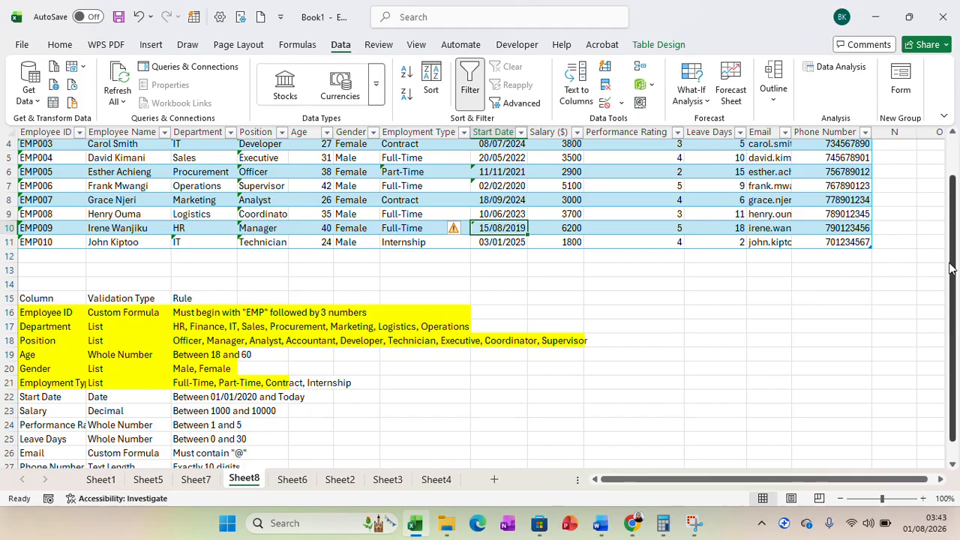
{"action": "left_click_drag", "start_coordinate": [952, 259], "coordinate": [958, 231]}
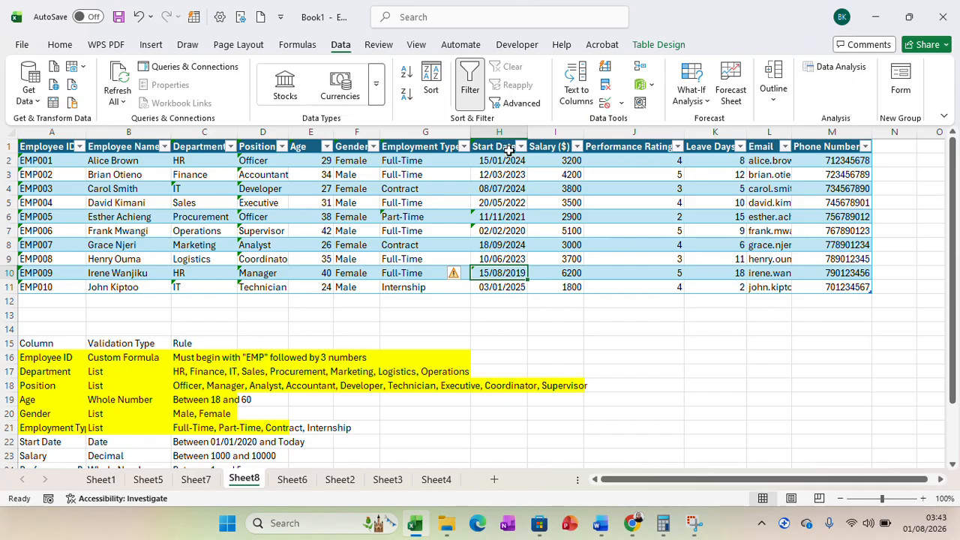
{"action": "left_click_drag", "start_coordinate": [501, 149], "coordinate": [498, 290]}
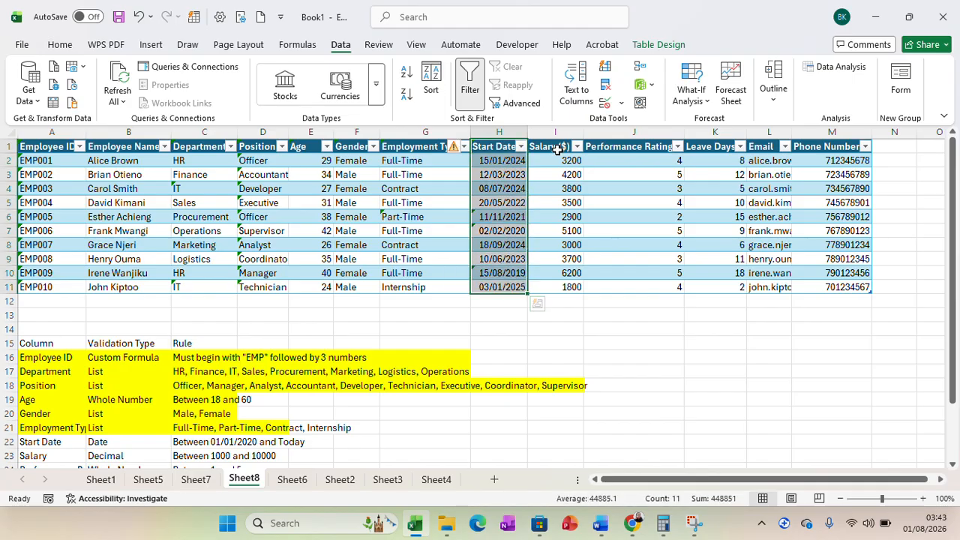
{"action": "left_click", "coordinate": [621, 105]}
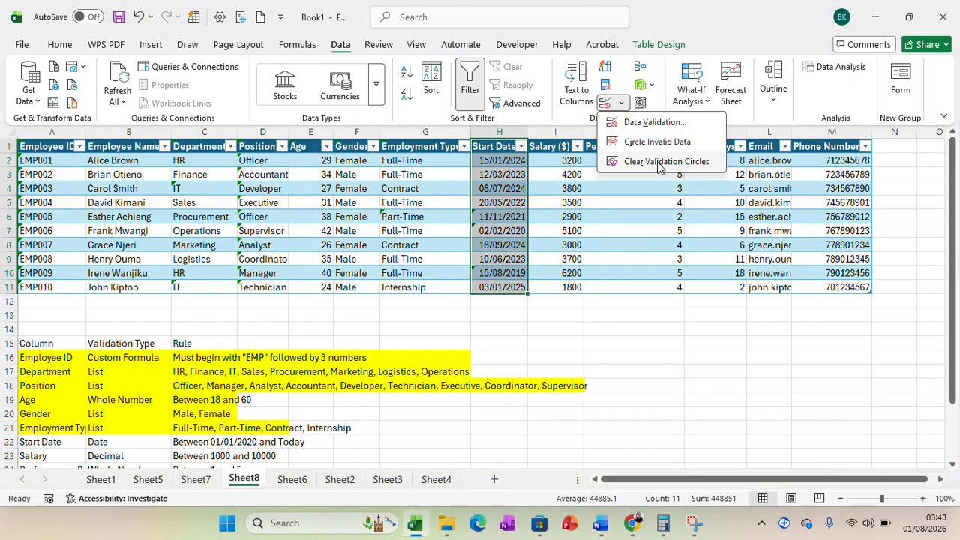
{"action": "left_click", "coordinate": [654, 122]}
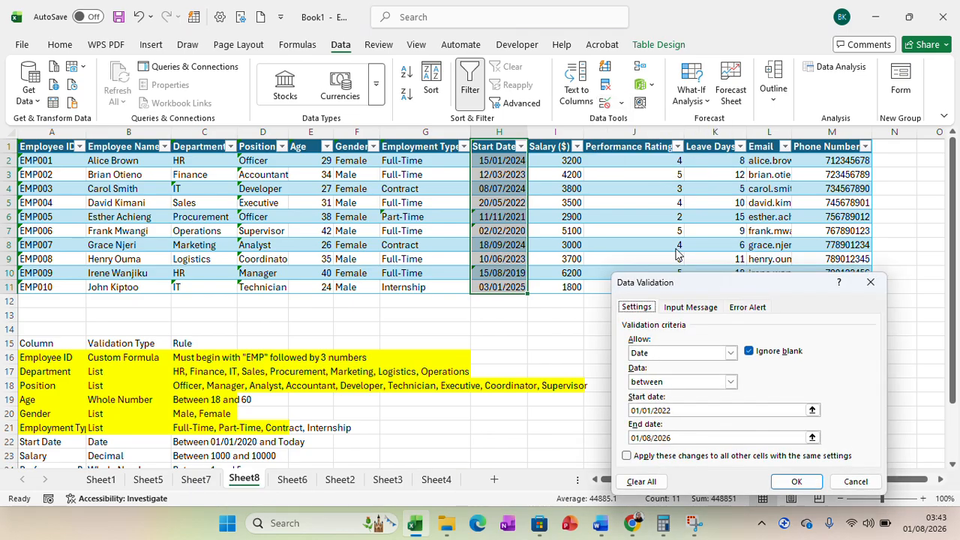
{"action": "left_click", "coordinate": [796, 481]}
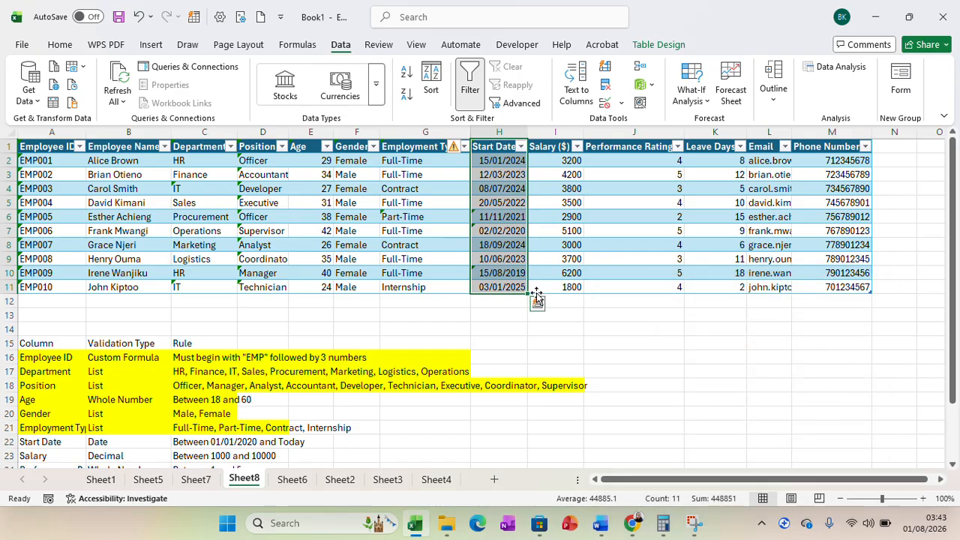
- Test the Start Date validation by trying to enter 15/08/2018 in cell H10, and cancel the entry
{"action": "left_click", "coordinate": [510, 273]}
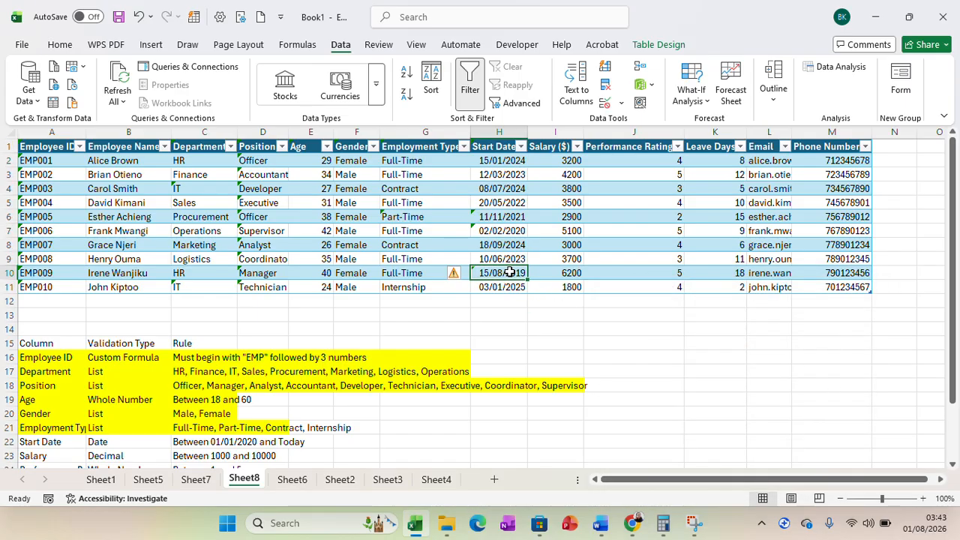
{"action": "type", "text": "15/0"}
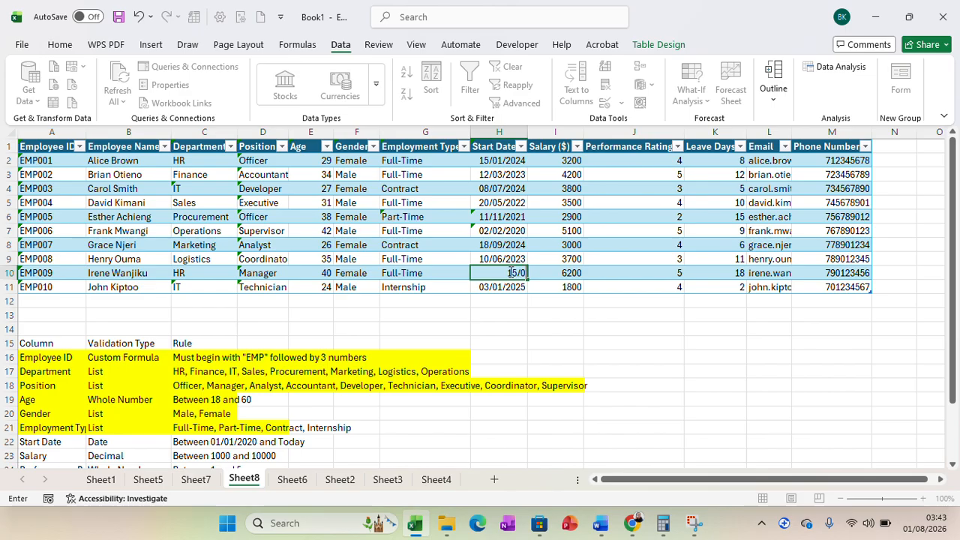
{"action": "type", "text": "8/2021"}
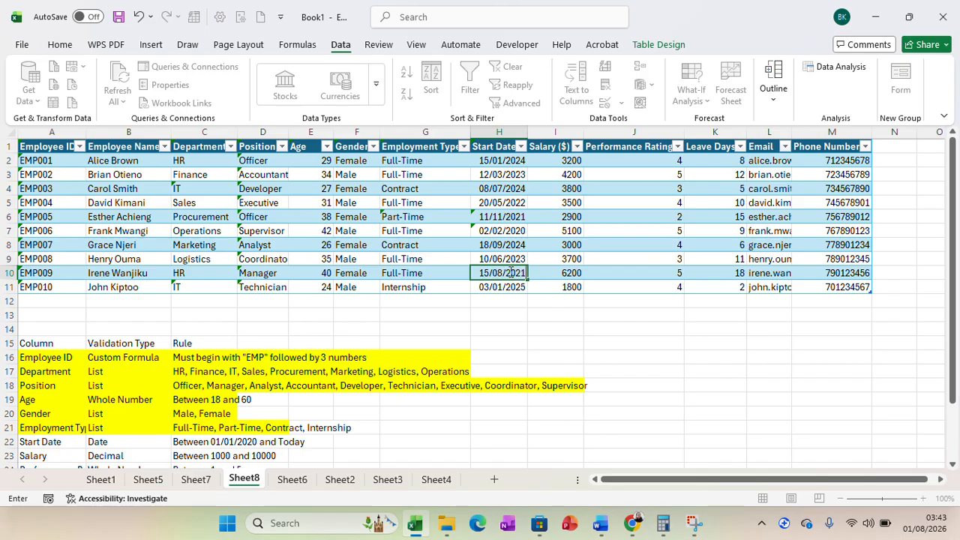
{"action": "key", "text": "BackSpace"}
{"action": "key", "text": "BackSpace"}
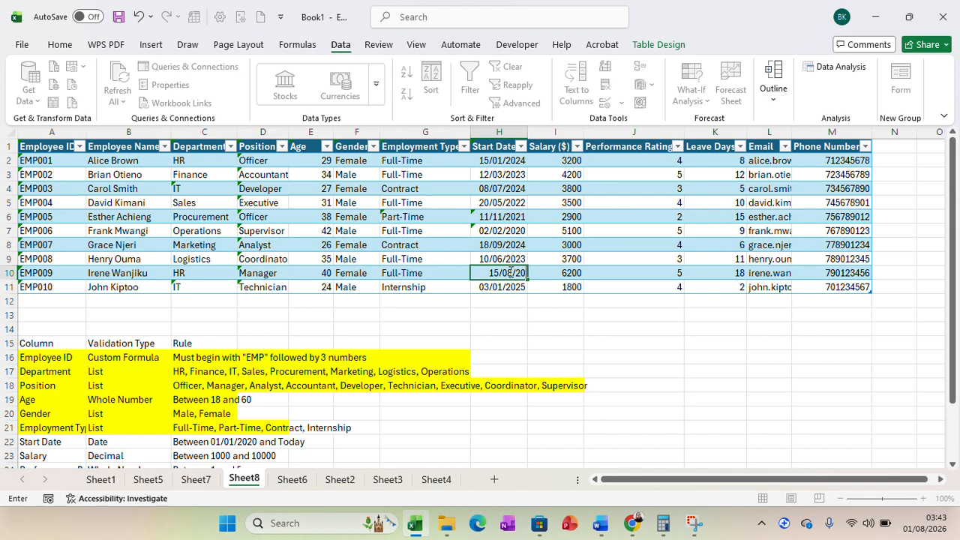
{"action": "type", "text": "18"}
{"action": "key", "text": "Return"}
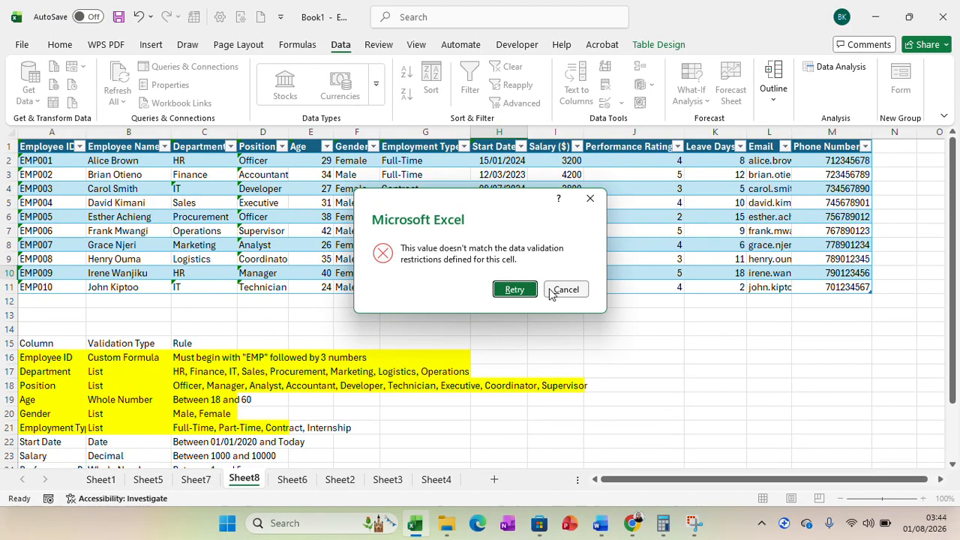
{"action": "left_click", "coordinate": [565, 290]}
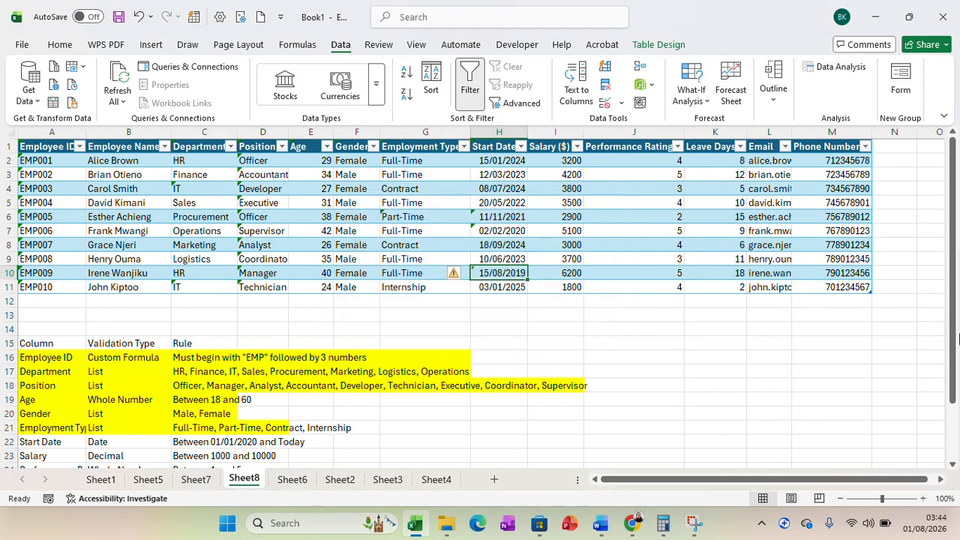
- Highlight the Start Date rule row, A22:D22, in yellow
{"action": "left_click_drag", "start_coordinate": [955, 388], "coordinate": [952, 486]}
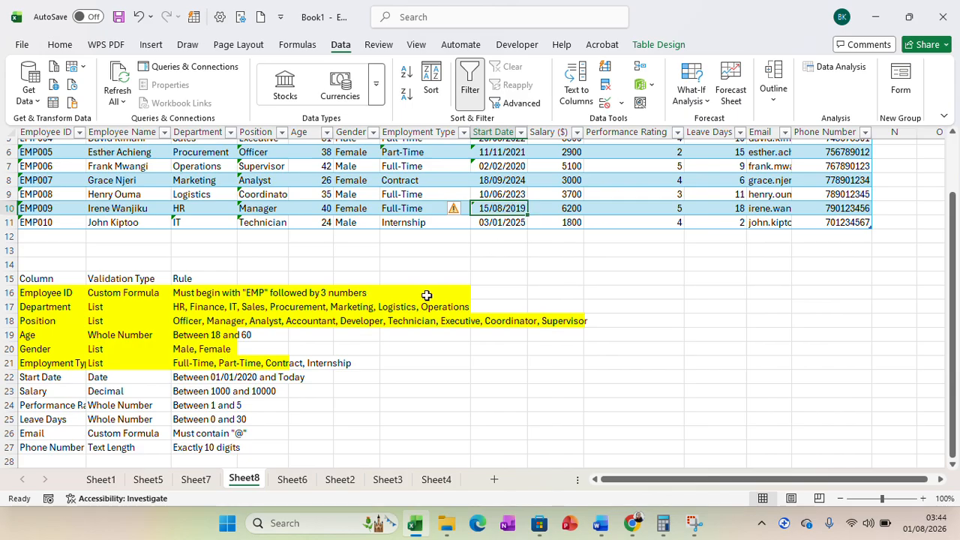
{"action": "left_click", "coordinate": [225, 403]}
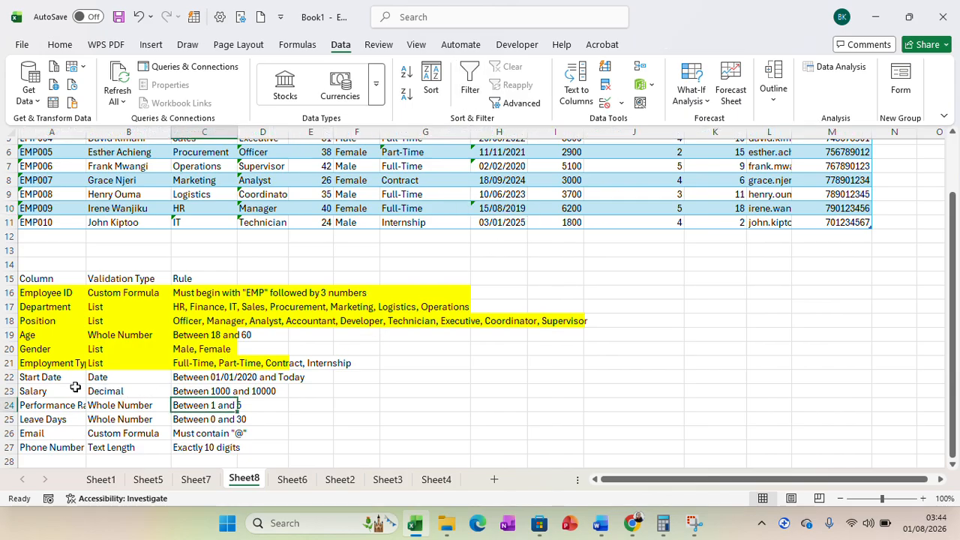
{"action": "left_click_drag", "start_coordinate": [49, 379], "coordinate": [274, 378]}
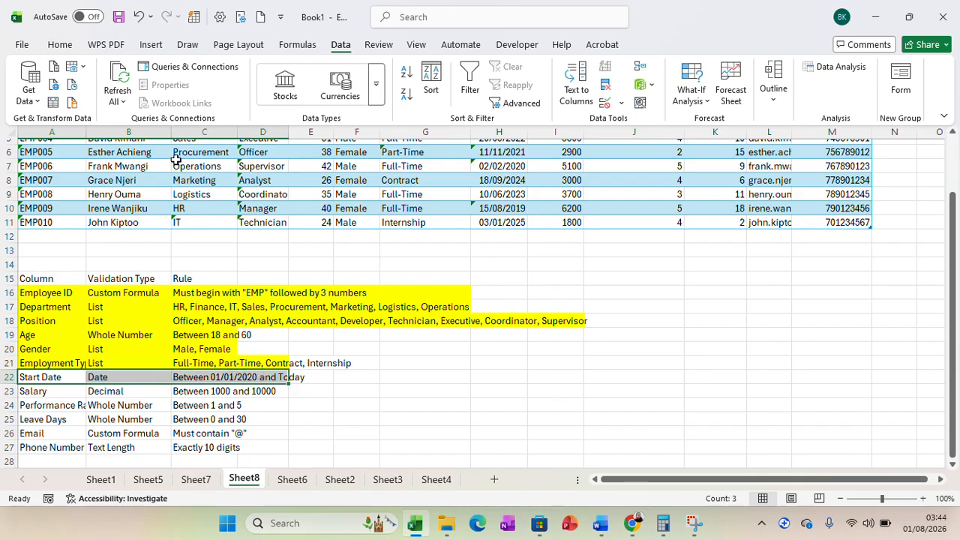
{"action": "left_click", "coordinate": [66, 47]}
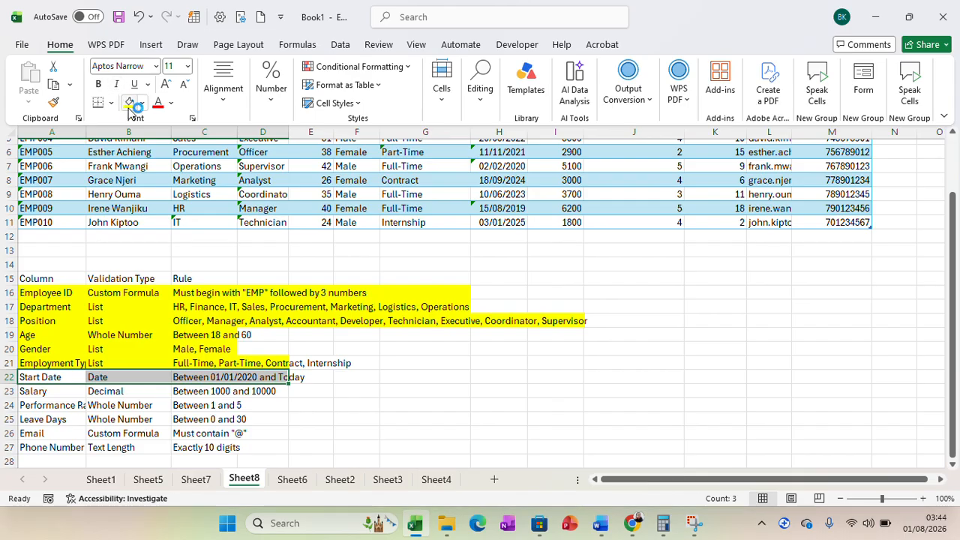
{"action": "left_click", "coordinate": [129, 102]}
{"action": "left_click", "coordinate": [376, 391]}
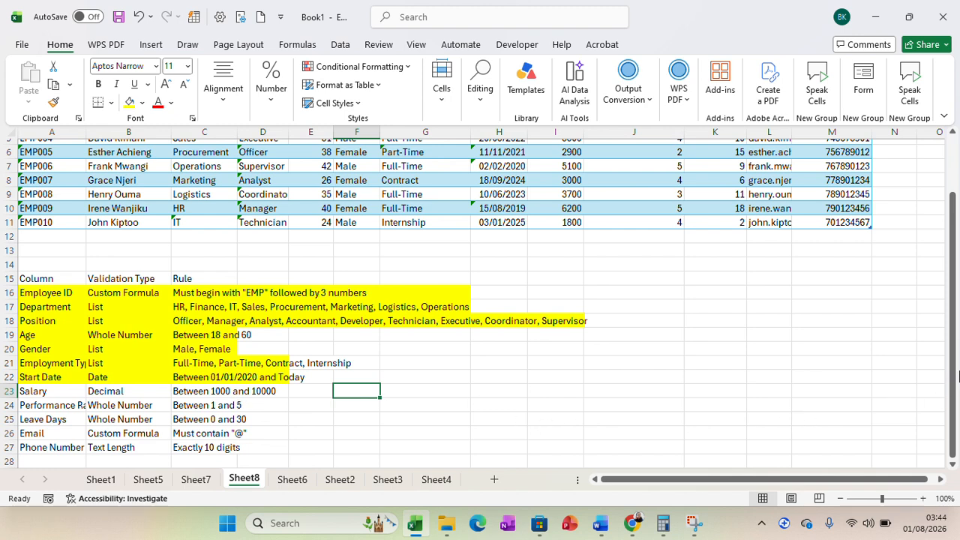
- Start a data validation rule for the Salary column, I1:I11, that allows Decimal values
{"action": "left_click_drag", "start_coordinate": [955, 373], "coordinate": [958, 275]}
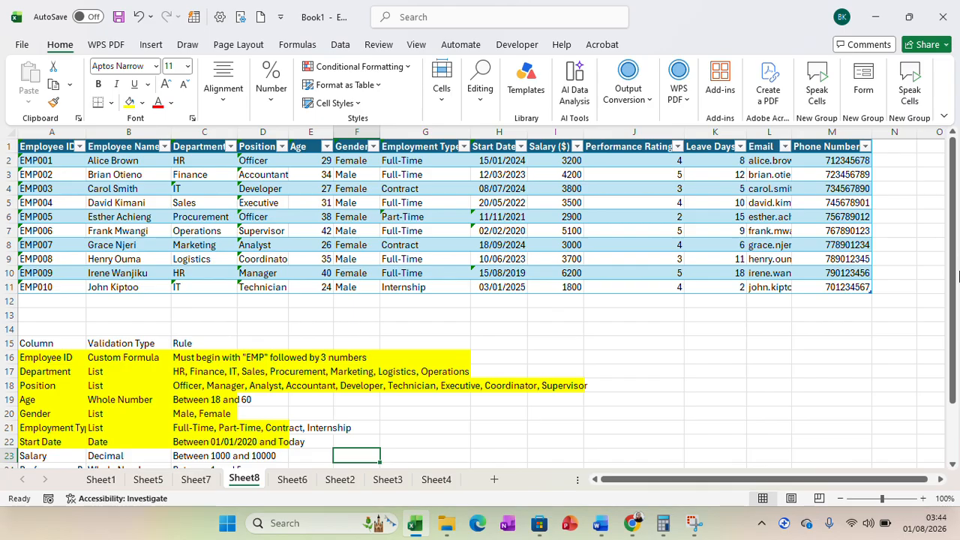
{"action": "left_click_drag", "start_coordinate": [564, 147], "coordinate": [566, 280]}
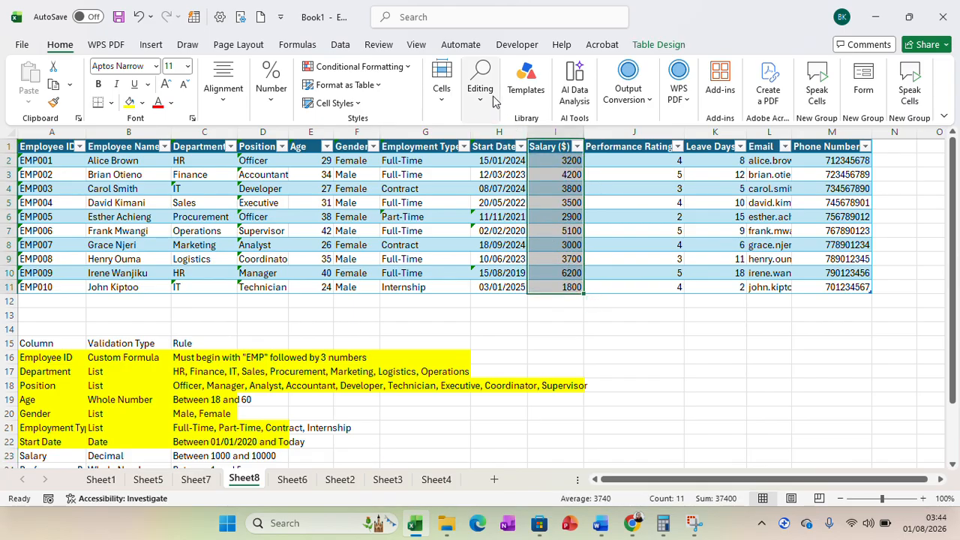
{"action": "left_click", "coordinate": [341, 45]}
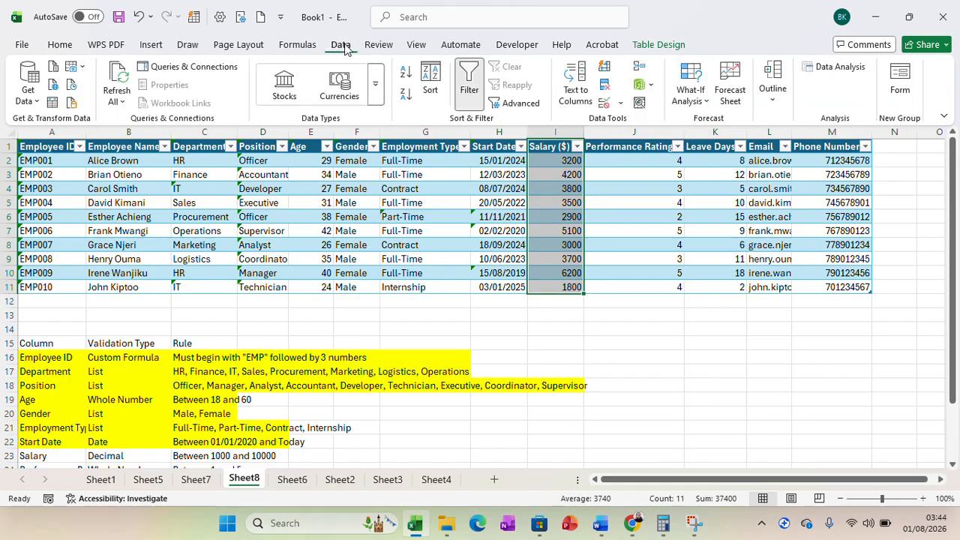
{"action": "left_click", "coordinate": [621, 105]}
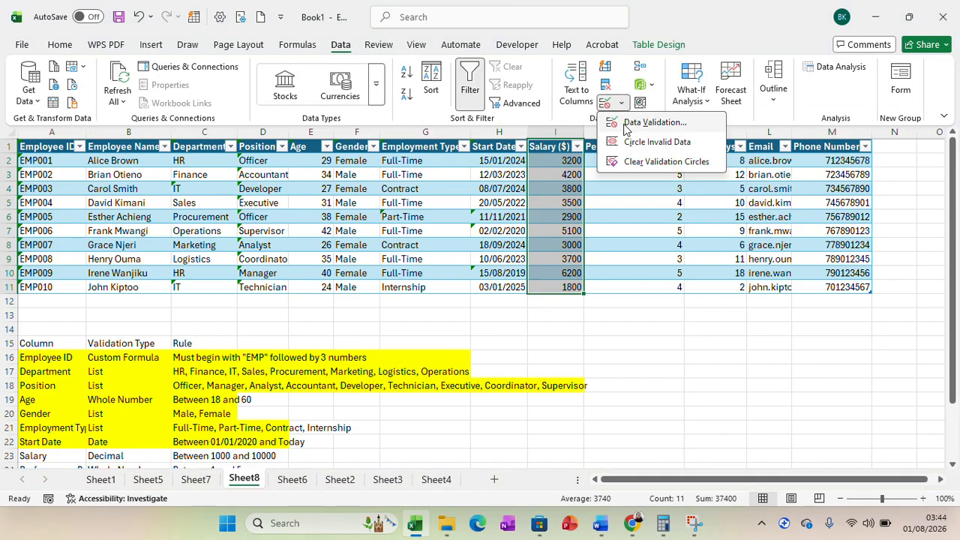
{"action": "left_click", "coordinate": [650, 120]}
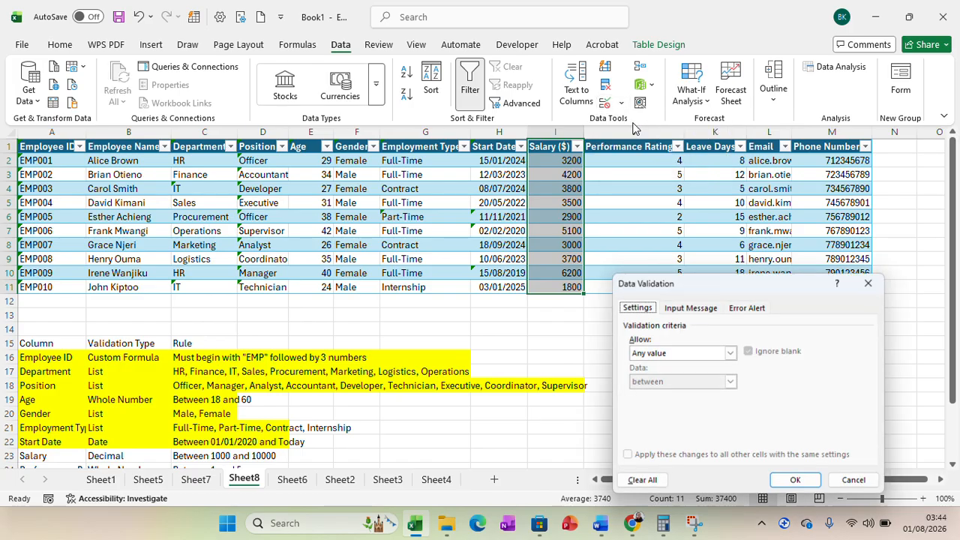
{"action": "left_click", "coordinate": [729, 353]}
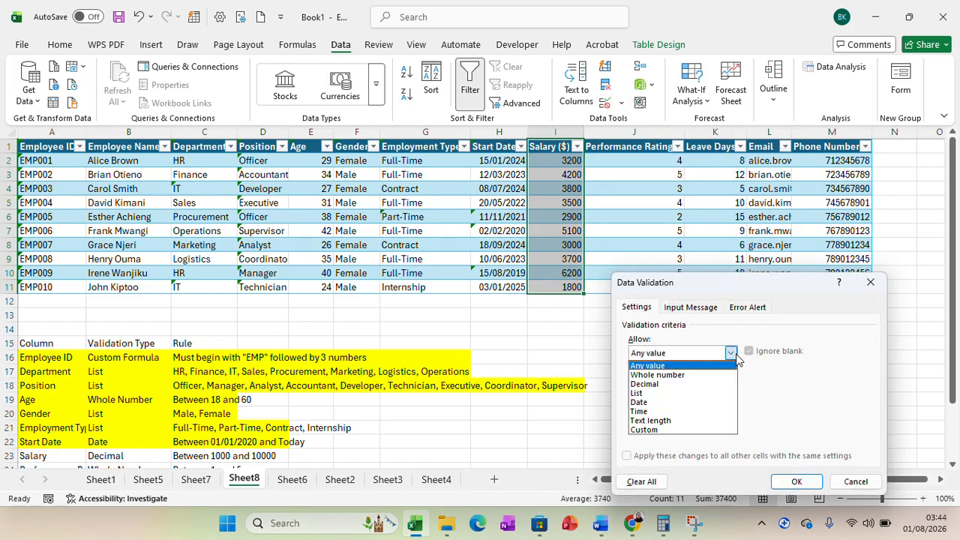
{"action": "left_click", "coordinate": [661, 389]}
- Set the allowed salary between a minimum of 1000 and a maximum of 10000 and apply the validation rule
{"action": "left_click", "coordinate": [662, 409]}
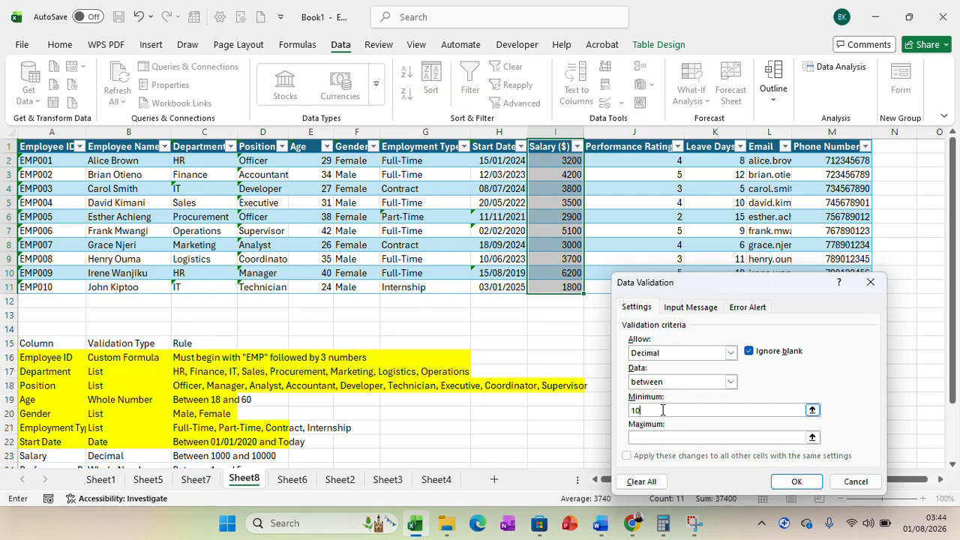
{"action": "left_click", "coordinate": [656, 437]}
{"action": "type", "text": "1000"}
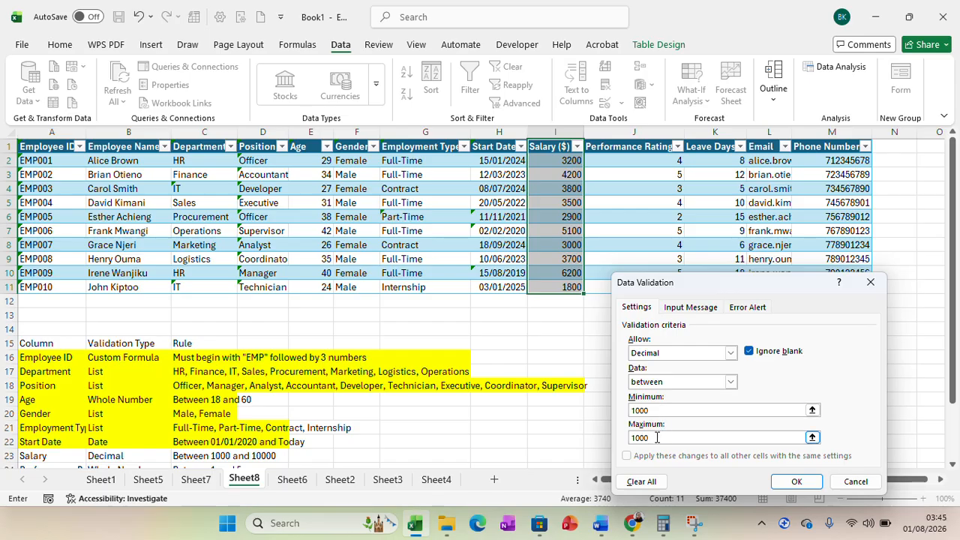
{"action": "type", "text": "0"}
{"action": "left_click", "coordinate": [791, 484]}
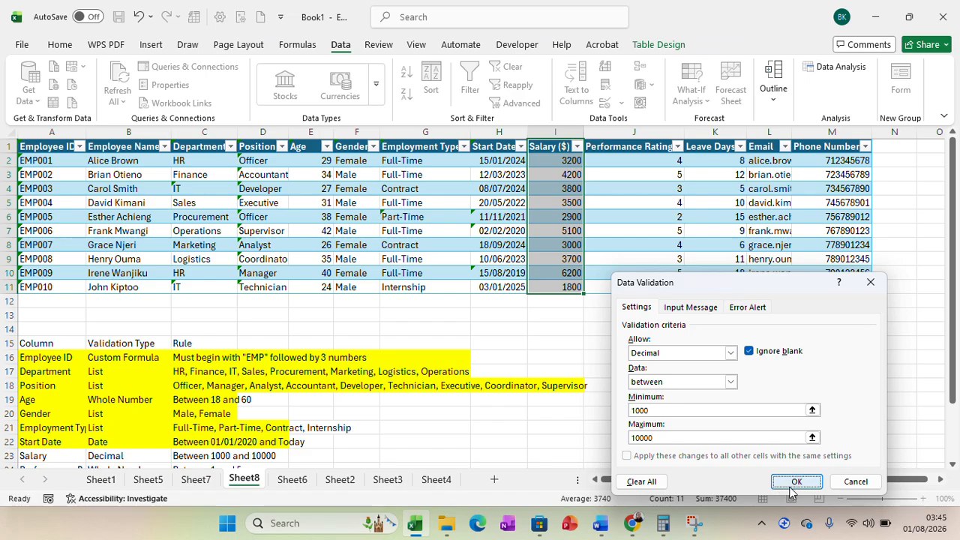
- Test the Salary validation by trying to enter 500 in cell I7, and cancel the entry
{"action": "left_click", "coordinate": [563, 229]}
{"action": "type", "text": "5"}
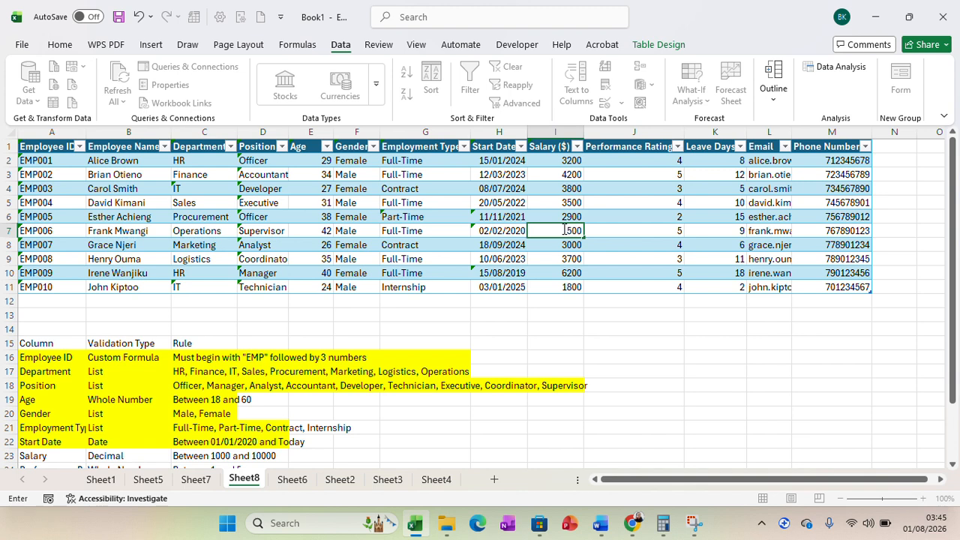
{"action": "type", "text": "00"}
{"action": "key", "text": "Return"}
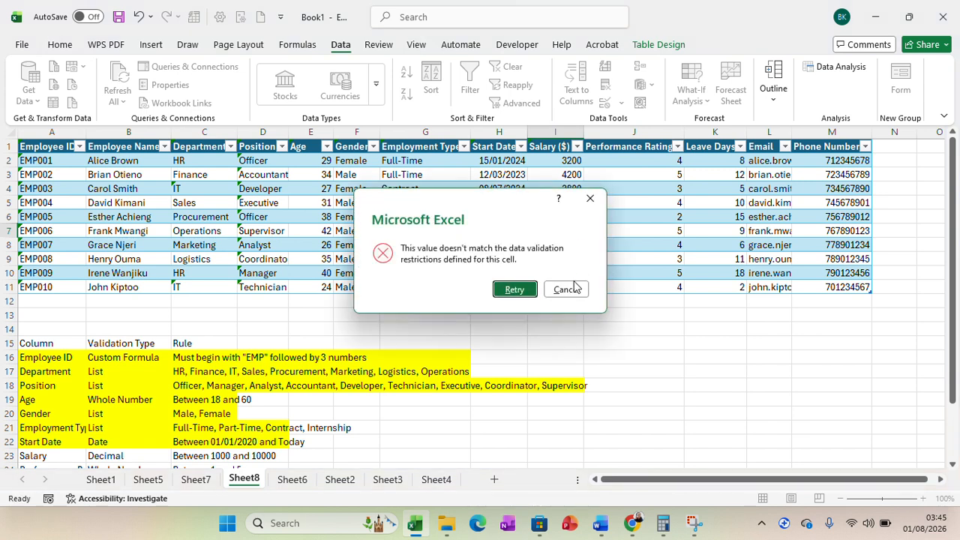
{"action": "left_click", "coordinate": [568, 289]}
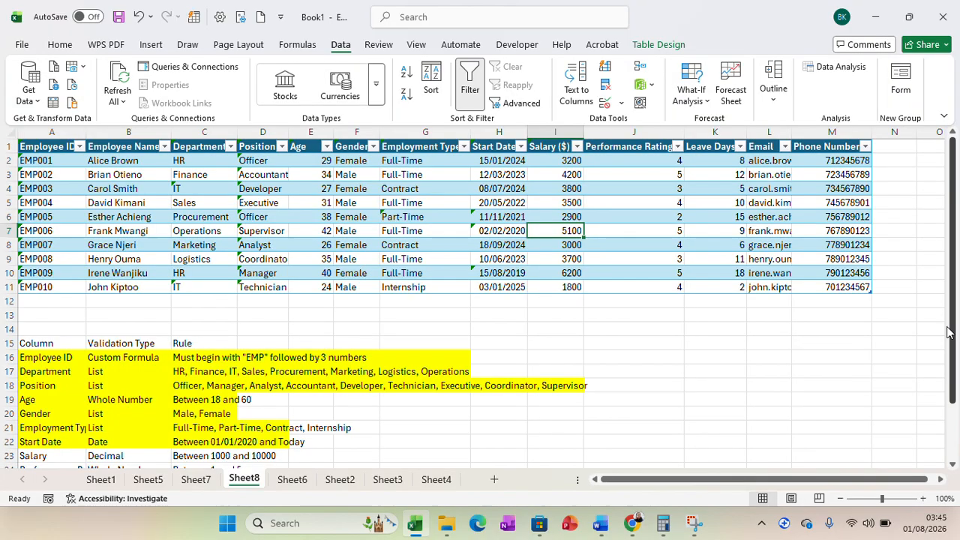
- Highlight the Salary rule row, A23:D23, in yellow and autofit the width of column A
{"action": "left_click_drag", "start_coordinate": [948, 332], "coordinate": [950, 389]}
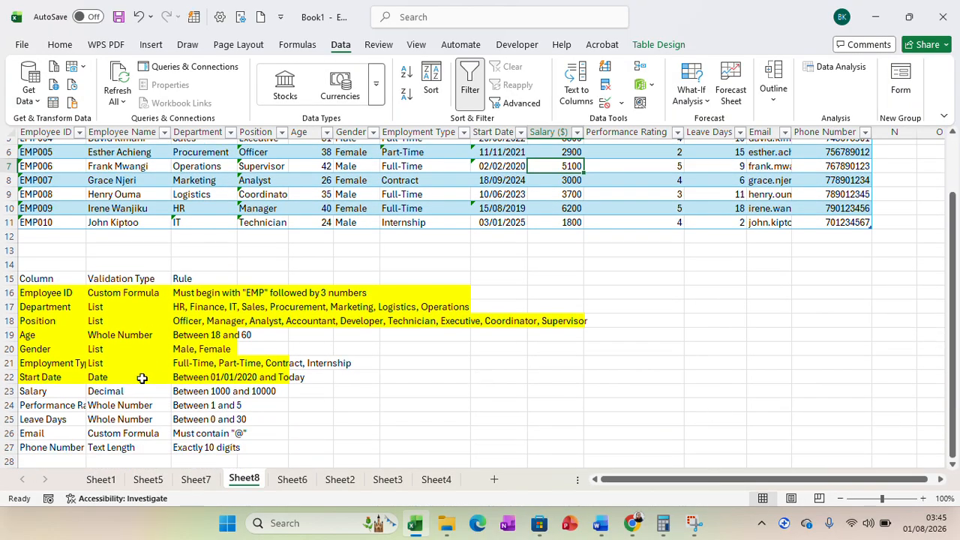
{"action": "left_click_drag", "start_coordinate": [54, 394], "coordinate": [249, 390]}
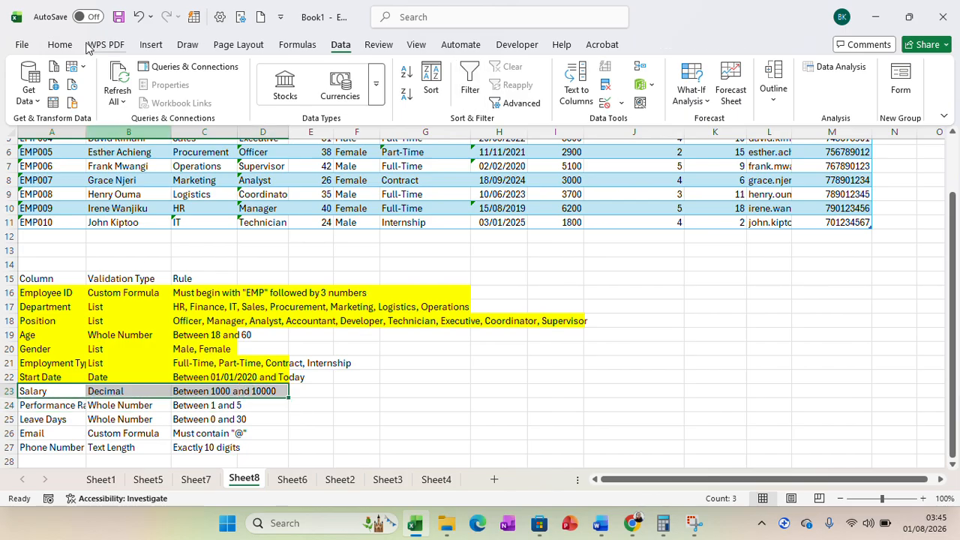
{"action": "left_click", "coordinate": [60, 45]}
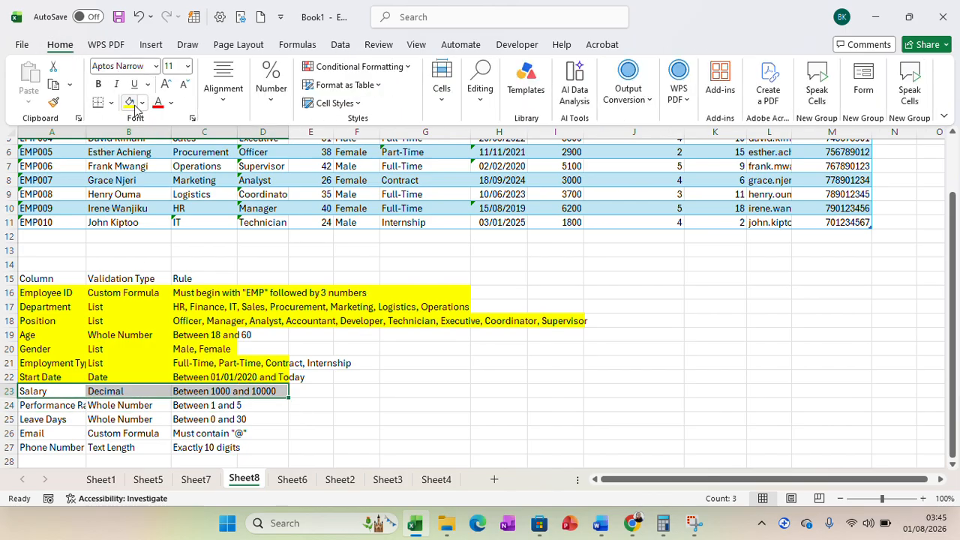
{"action": "left_click", "coordinate": [129, 104]}
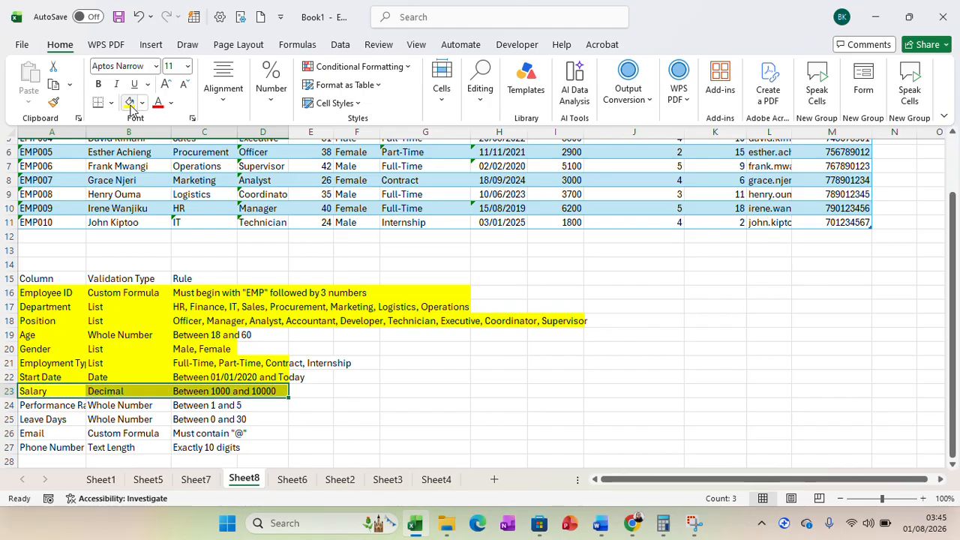
{"action": "left_click", "coordinate": [382, 415]}
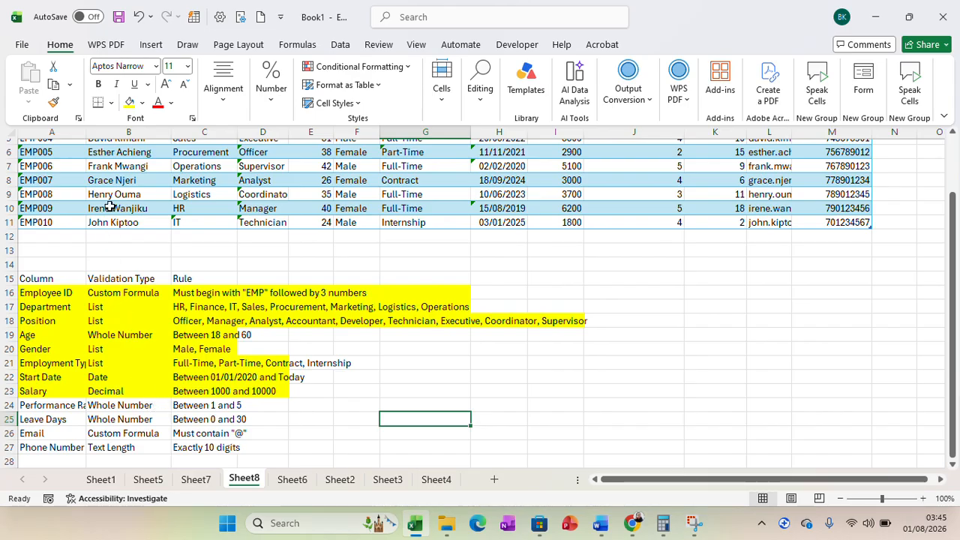
{"action": "double_click", "coordinate": [86, 131]}
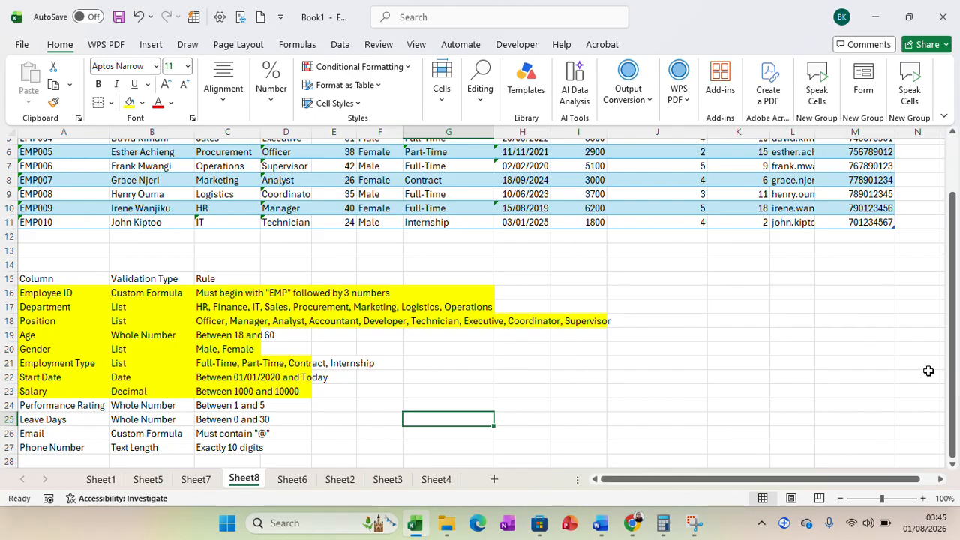
- Start a data validation rule for the Performance Rating column, J1:J11, that allows Whole number values
{"action": "left_click_drag", "start_coordinate": [956, 371], "coordinate": [958, 225]}
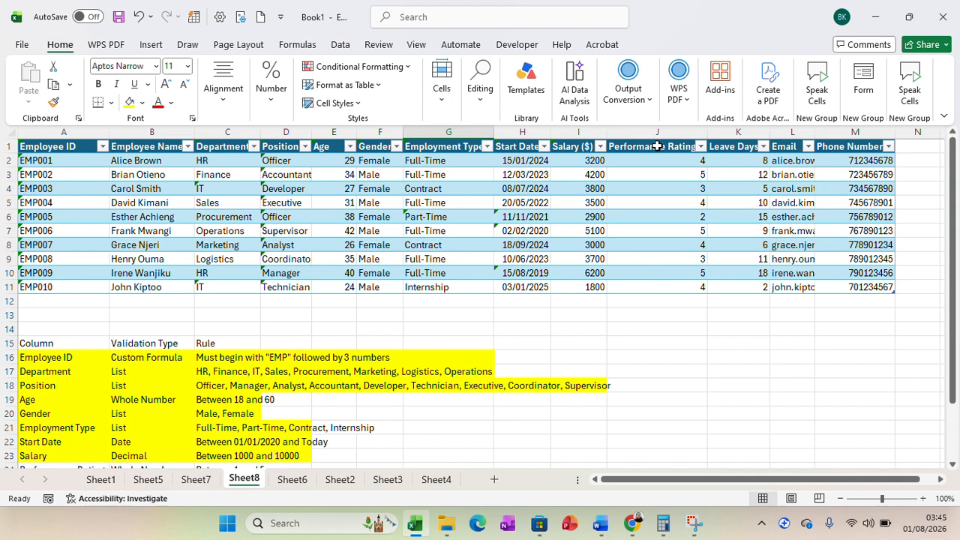
{"action": "left_click_drag", "start_coordinate": [654, 147], "coordinate": [655, 282]}
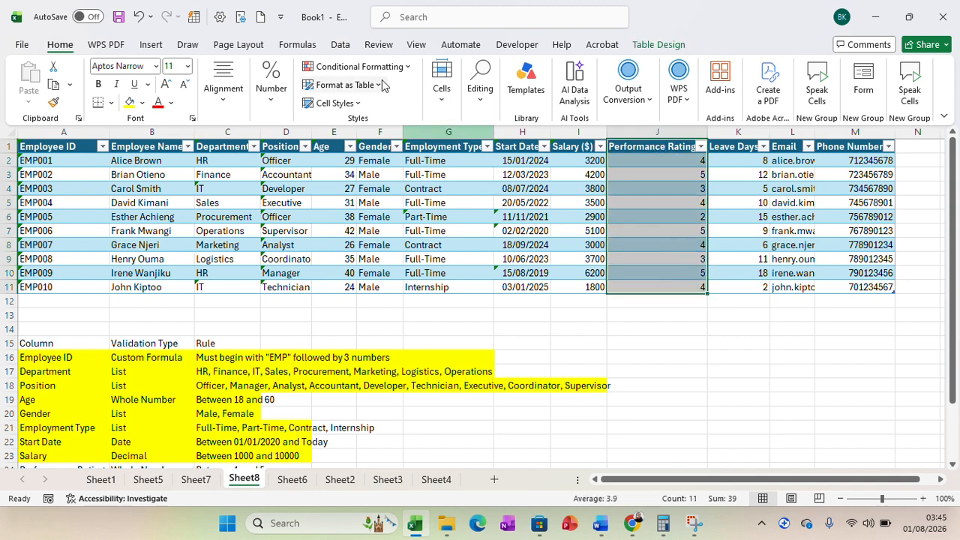
{"action": "left_click", "coordinate": [340, 45]}
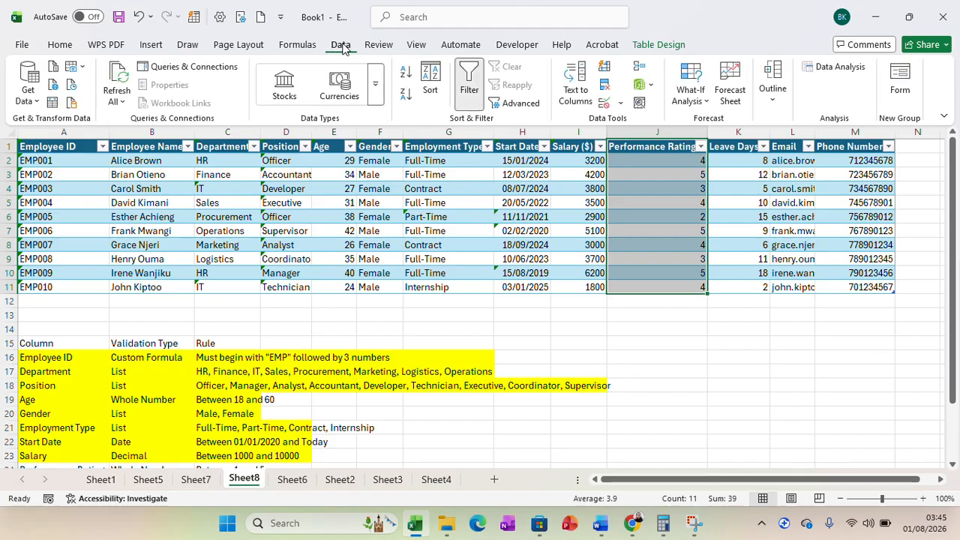
{"action": "left_click", "coordinate": [620, 105]}
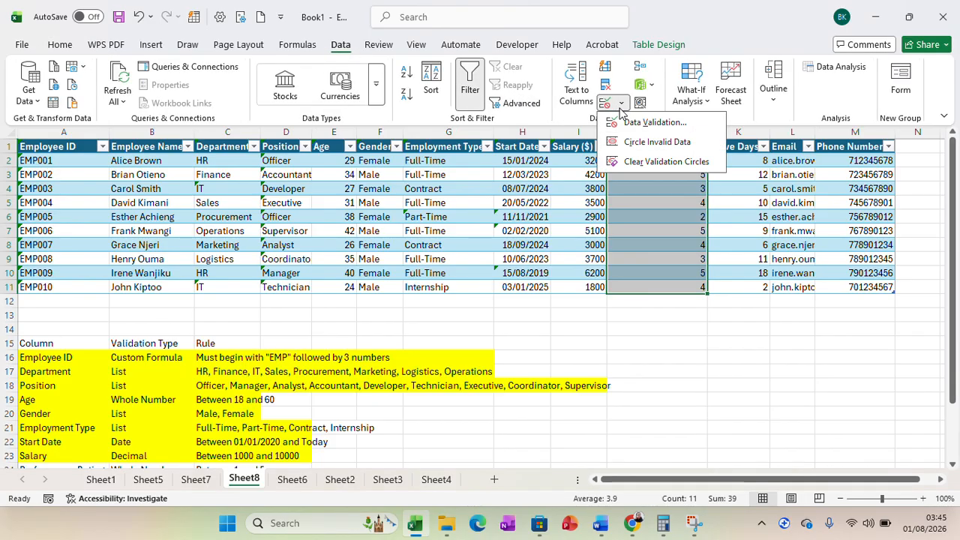
{"action": "left_click", "coordinate": [637, 124]}
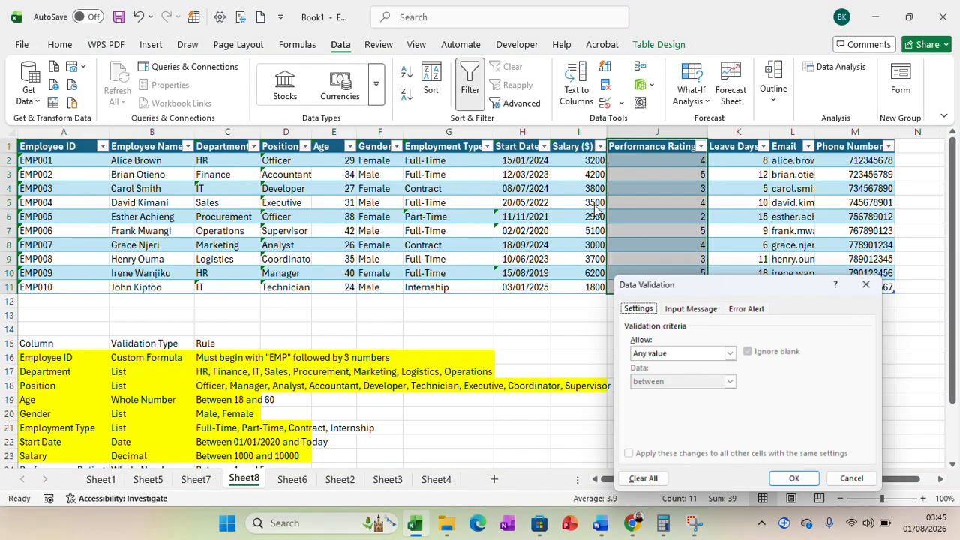
{"action": "left_click", "coordinate": [731, 352]}
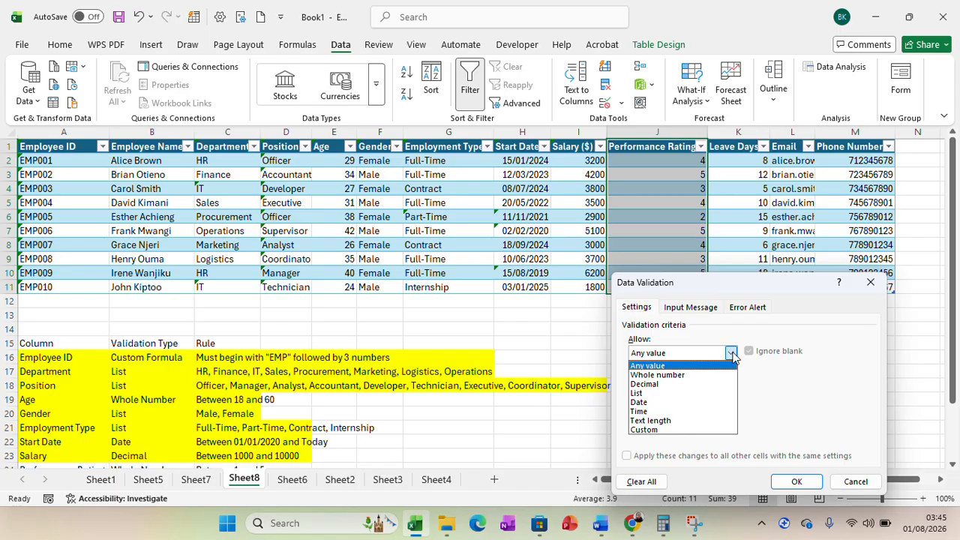
{"action": "left_click", "coordinate": [663, 374]}
- Set the allowed performance rating between 1 and 5 and apply the validation rule
{"action": "left_click", "coordinate": [652, 408]}
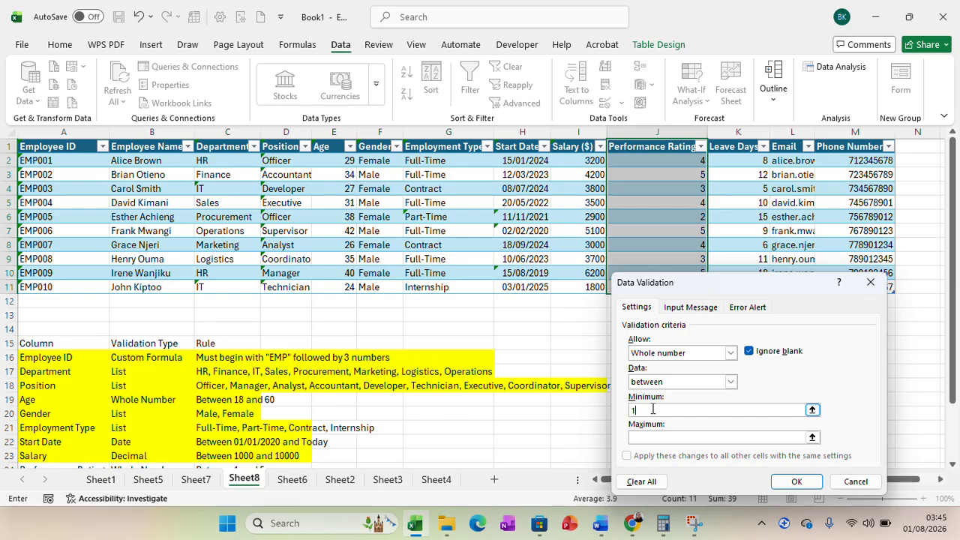
{"action": "type", "text": "1"}
{"action": "left_click", "coordinate": [643, 438]}
{"action": "left_click", "coordinate": [793, 482]}
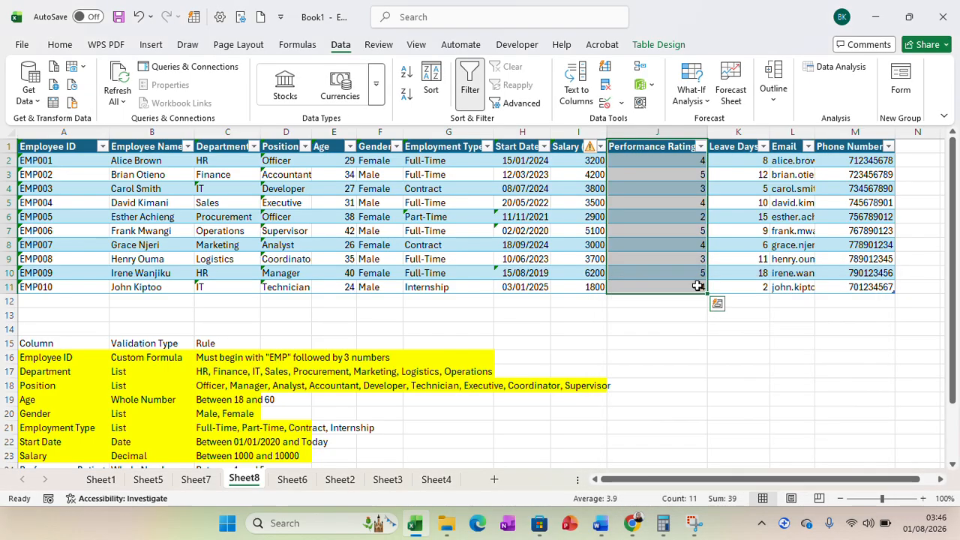
- Test the Performance Rating validation by trying to enter 6 in cell J11, and cancel the entry
{"action": "left_click", "coordinate": [697, 285]}
{"action": "type", "text": "6"}
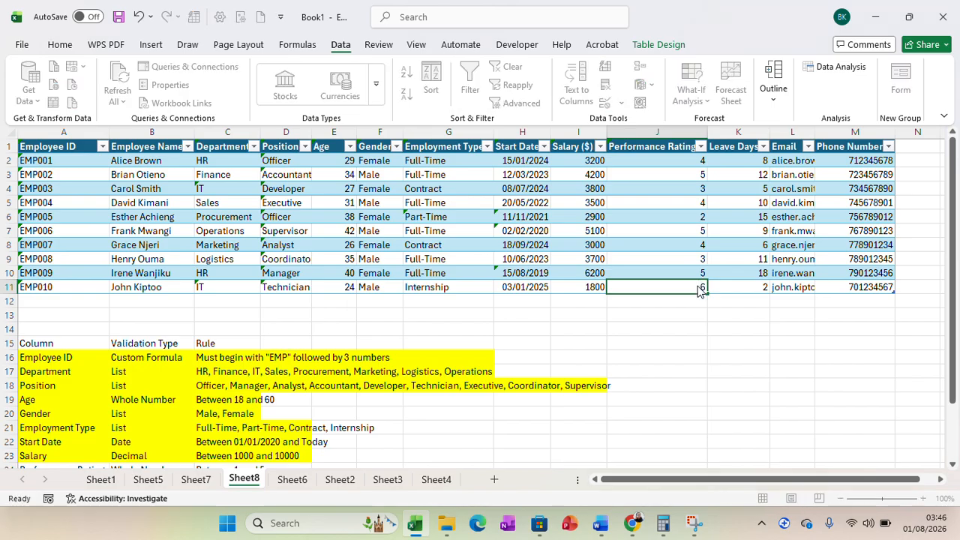
{"action": "key", "text": "Return"}
{"action": "left_click", "coordinate": [566, 290]}
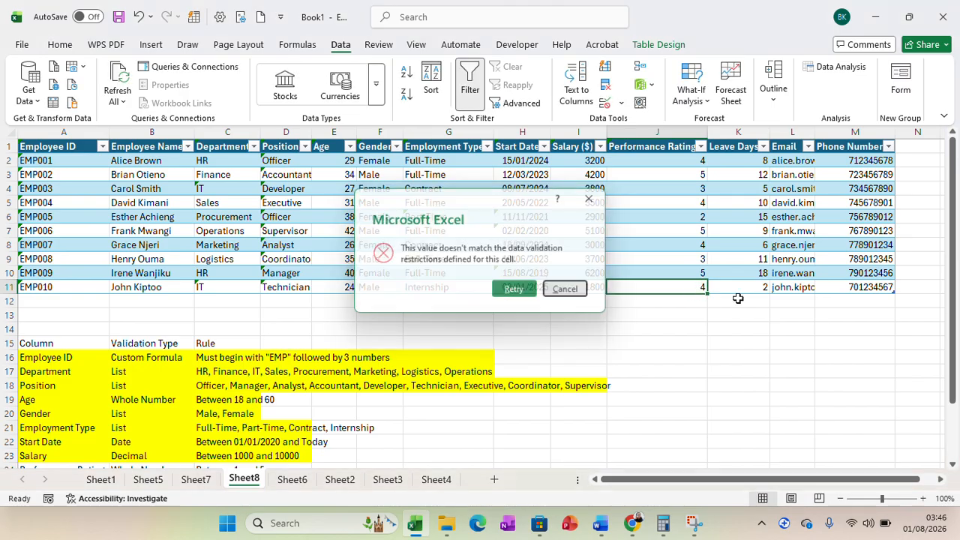
- Highlight the Performance Rating rule row, A24:C24, in yellow
{"action": "left_click_drag", "start_coordinate": [956, 344], "coordinate": [957, 399]}
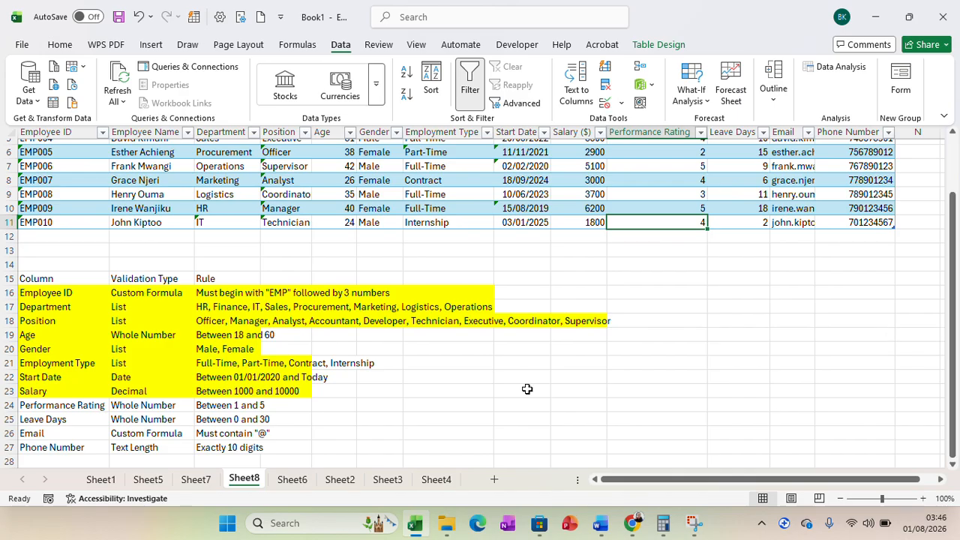
{"action": "left_click_drag", "start_coordinate": [68, 409], "coordinate": [233, 409]}
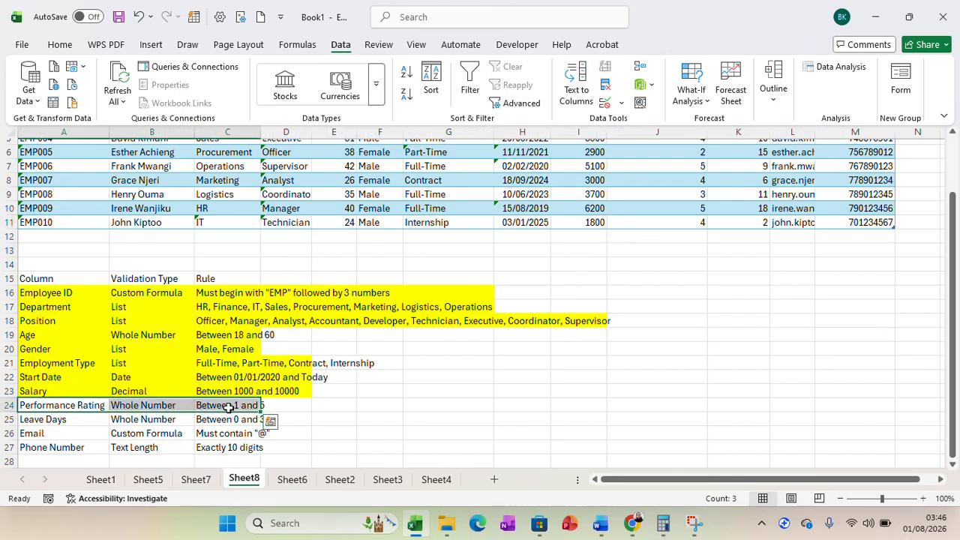
{"action": "left_click", "coordinate": [63, 44]}
{"action": "left_click", "coordinate": [129, 102]}
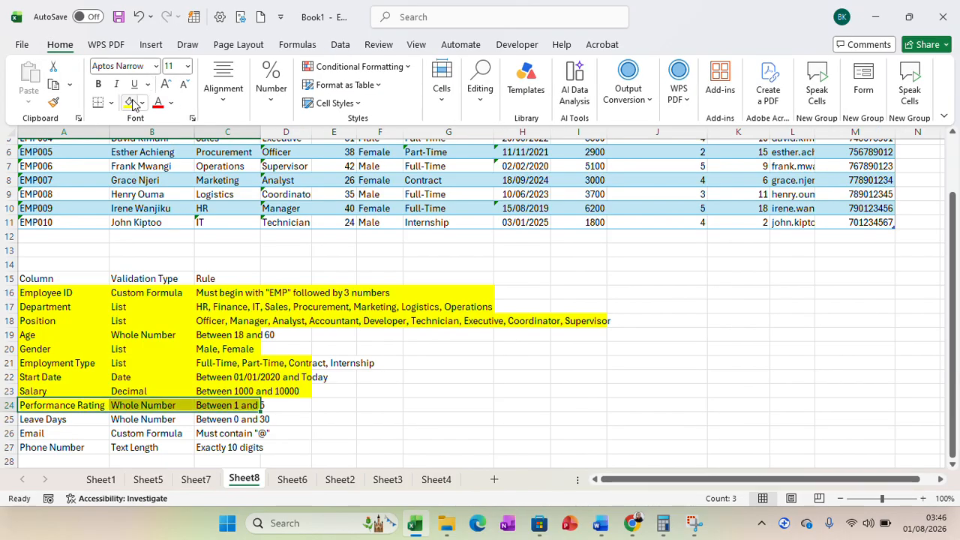
{"action": "left_click", "coordinate": [385, 414]}
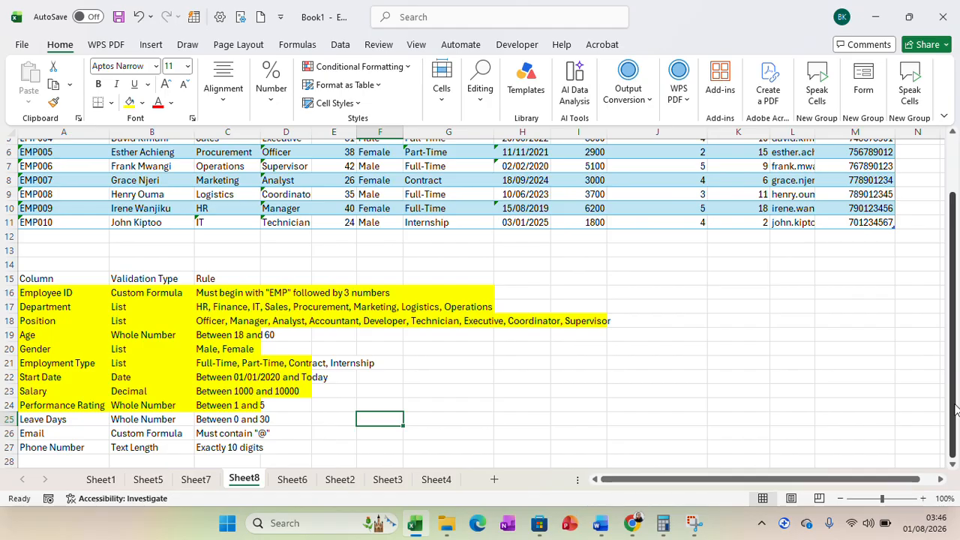
- Start a data validation rule for the Leave Days column, K1:K11, that allows Whole number values
{"action": "left_click_drag", "start_coordinate": [956, 409], "coordinate": [953, 353]}
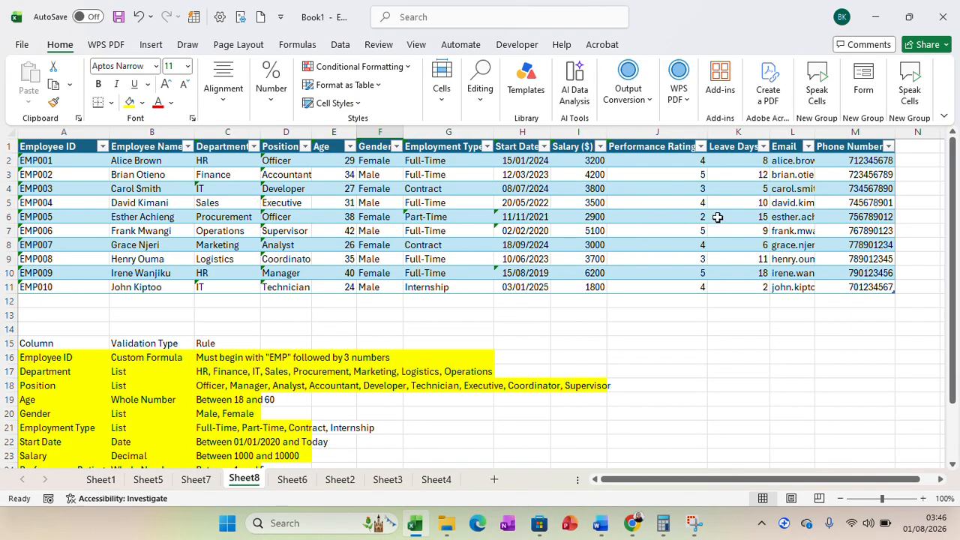
{"action": "left_click_drag", "start_coordinate": [739, 148], "coordinate": [738, 288]}
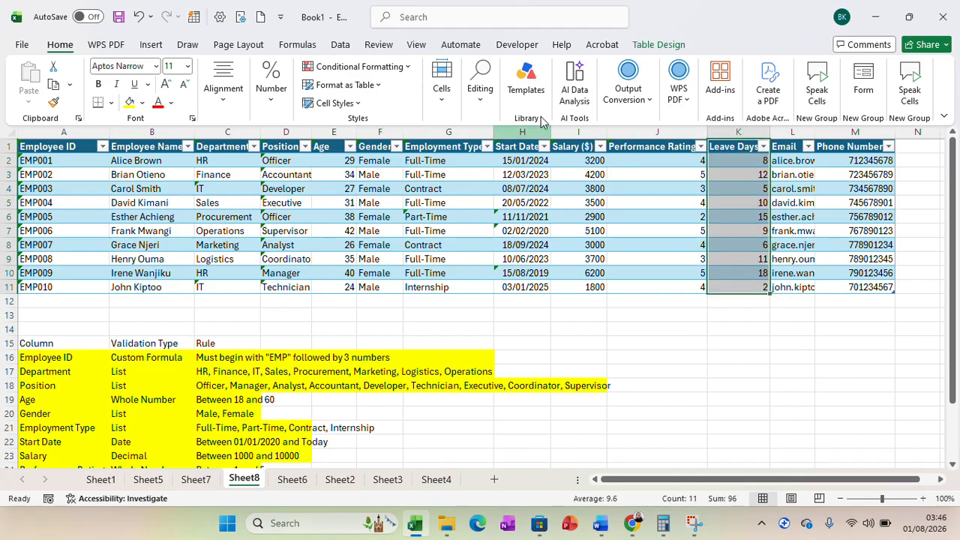
{"action": "left_click", "coordinate": [346, 50]}
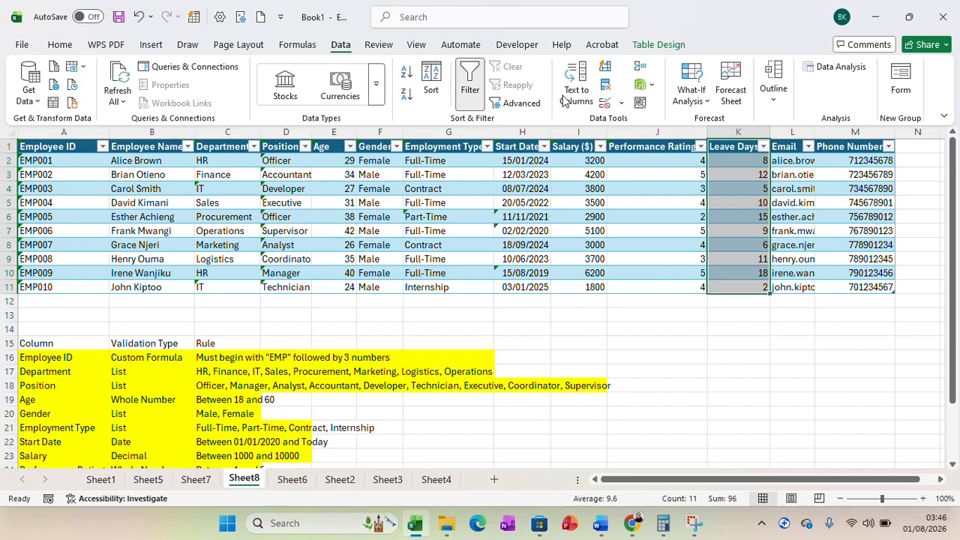
{"action": "left_click", "coordinate": [620, 103]}
{"action": "left_click", "coordinate": [649, 122]}
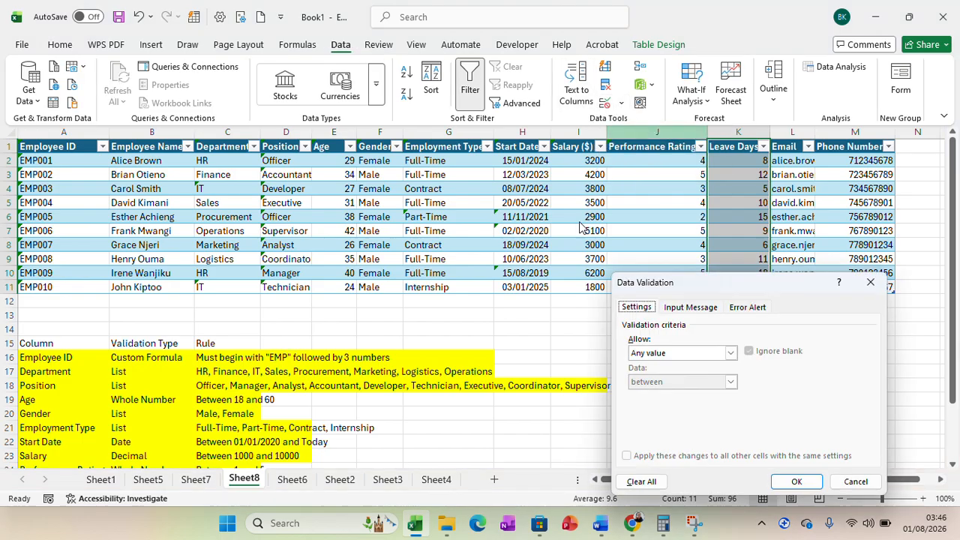
{"action": "left_click", "coordinate": [730, 352]}
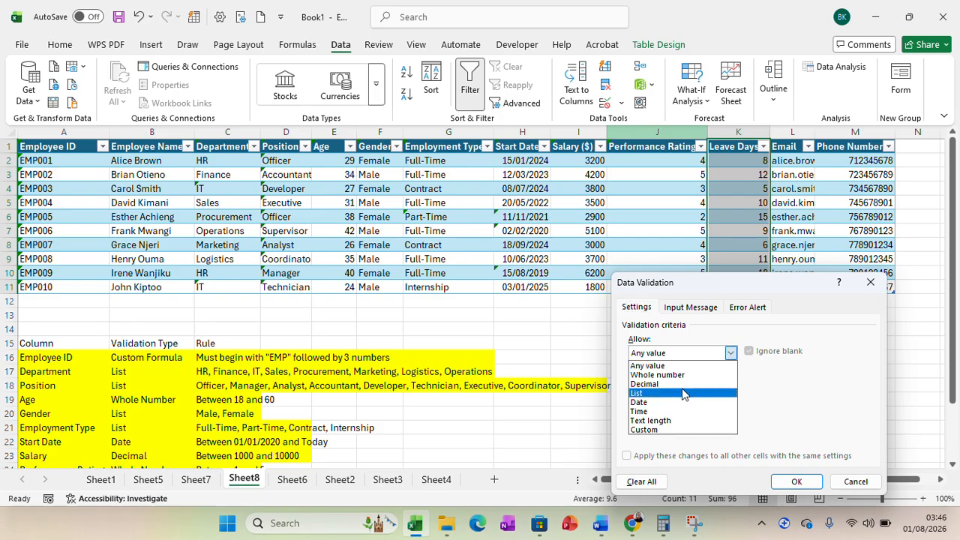
{"action": "left_click", "coordinate": [656, 375]}
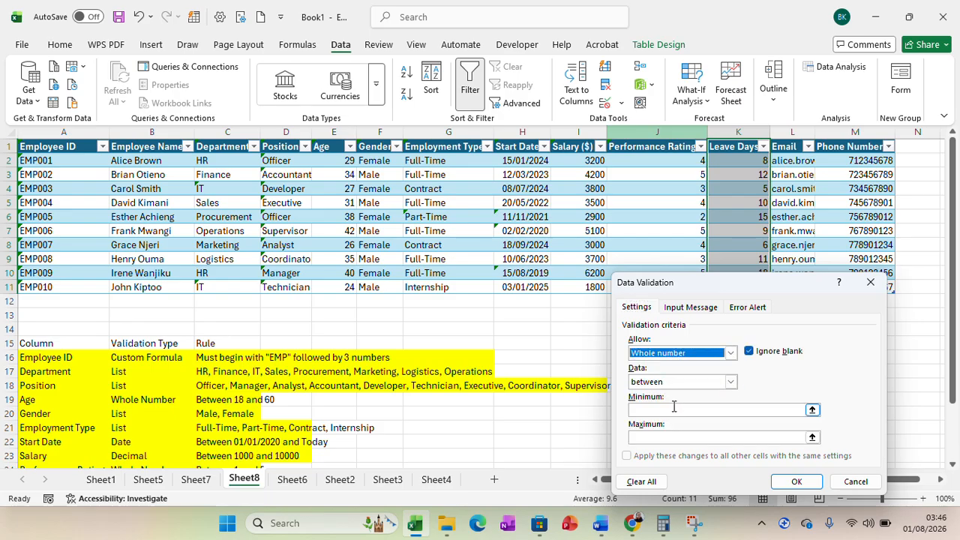
- Set the allowed leave days between 0 and 30 and apply the validation rule
{"action": "left_click", "coordinate": [671, 408]}
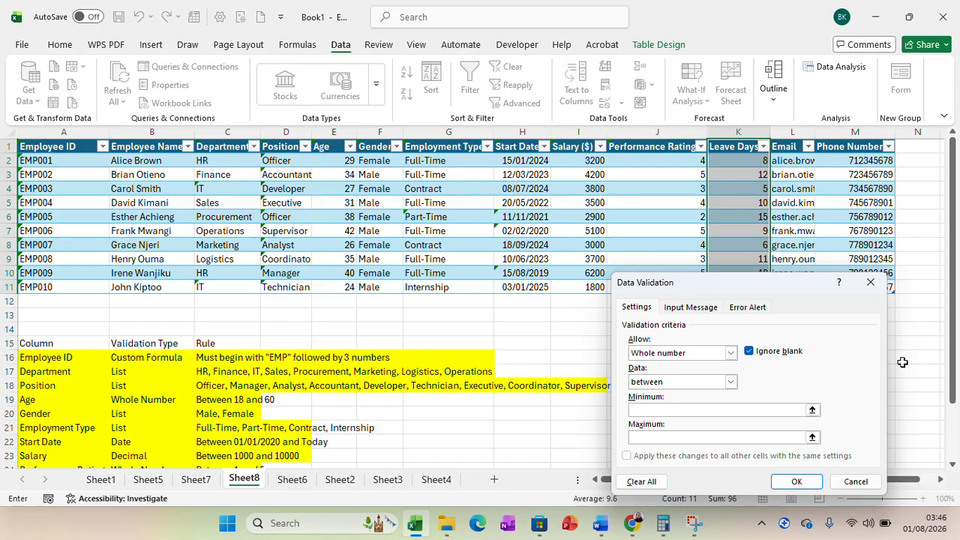
{"action": "left_click_drag", "start_coordinate": [950, 339], "coordinate": [952, 396]}
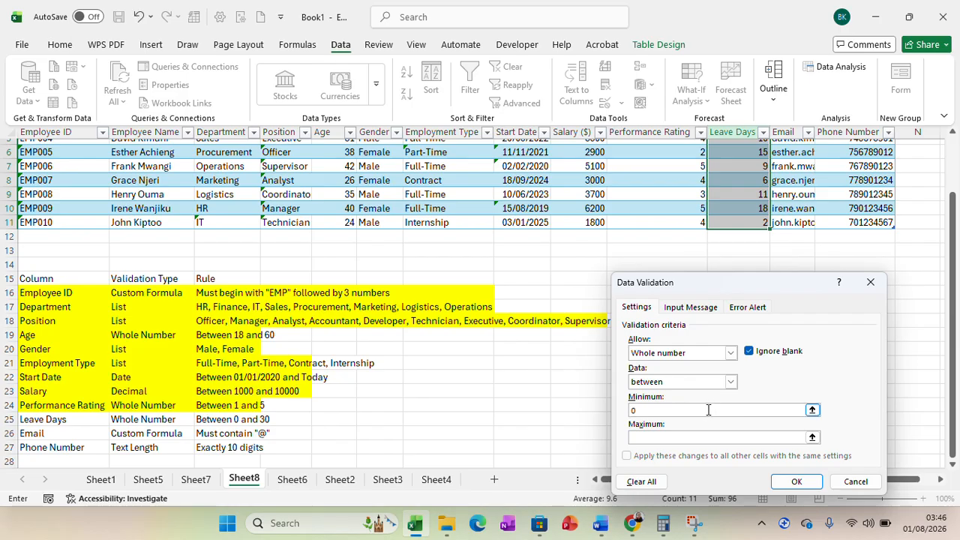
{"action": "left_click", "coordinate": [690, 435]}
{"action": "type", "text": "30"}
{"action": "left_click", "coordinate": [796, 482]}
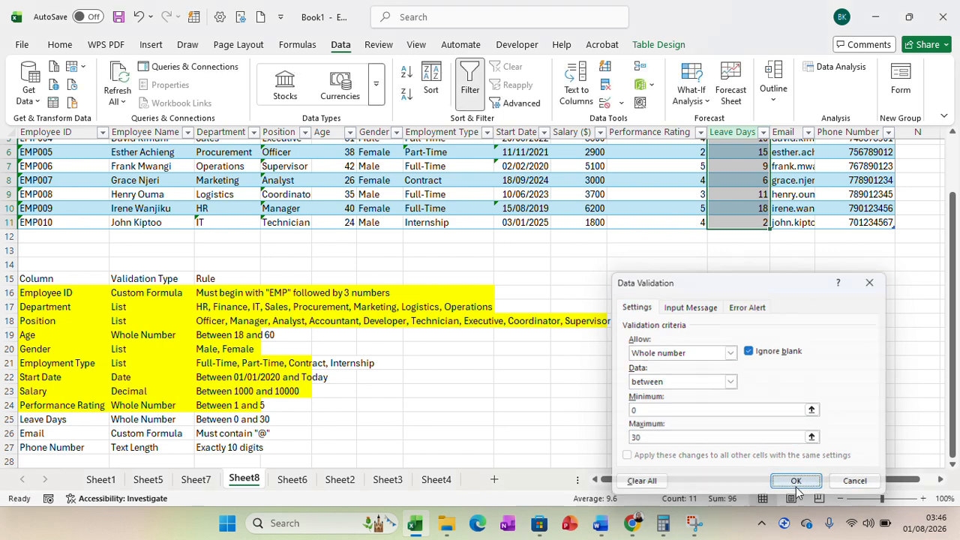
- Test the Leave Days validation by trying to enter 32 in cell K10, and cancel the entry
{"action": "left_click", "coordinate": [731, 208]}
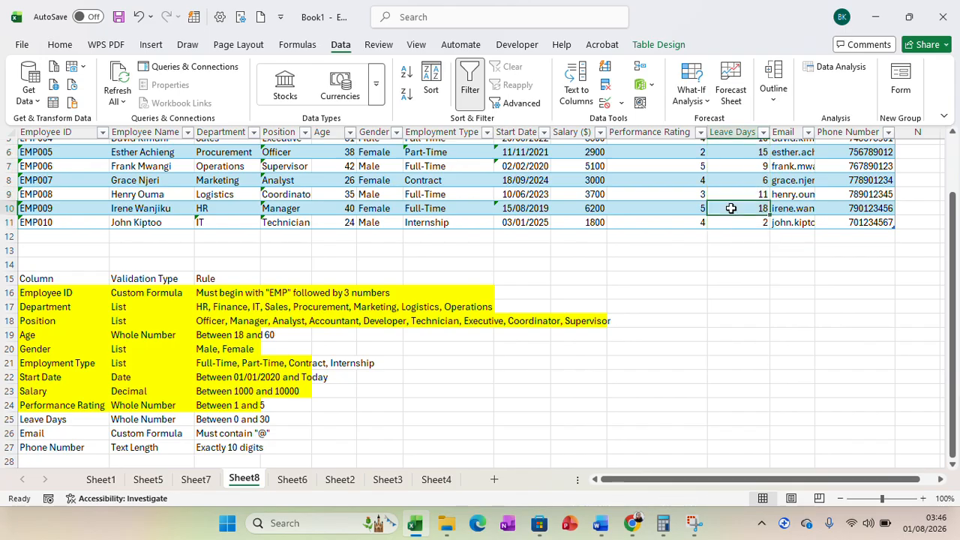
{"action": "type", "text": "32"}
{"action": "key", "text": "Return"}
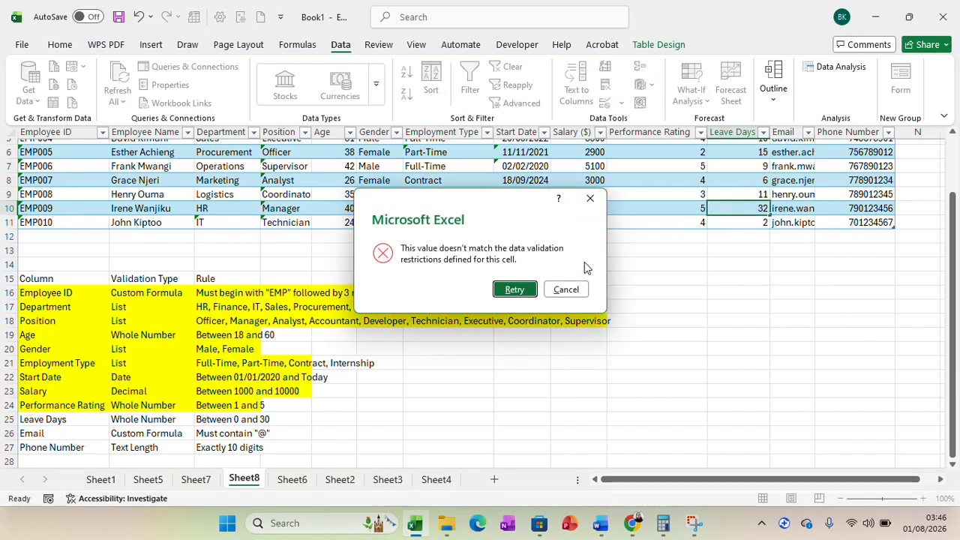
{"action": "left_click", "coordinate": [558, 290]}
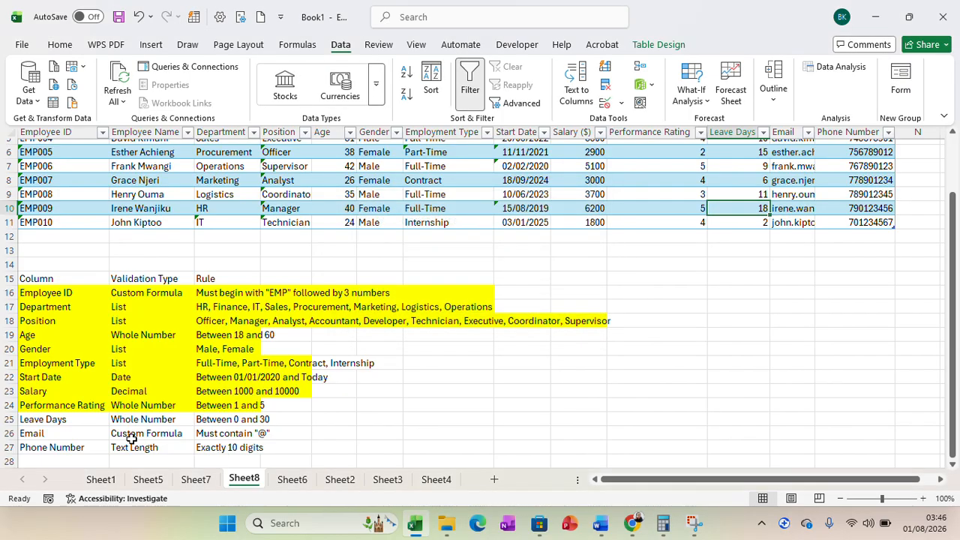
- Highlight the Leave Days rule row, A25:C25, in yellow
{"action": "left_click_drag", "start_coordinate": [70, 422], "coordinate": [220, 420]}
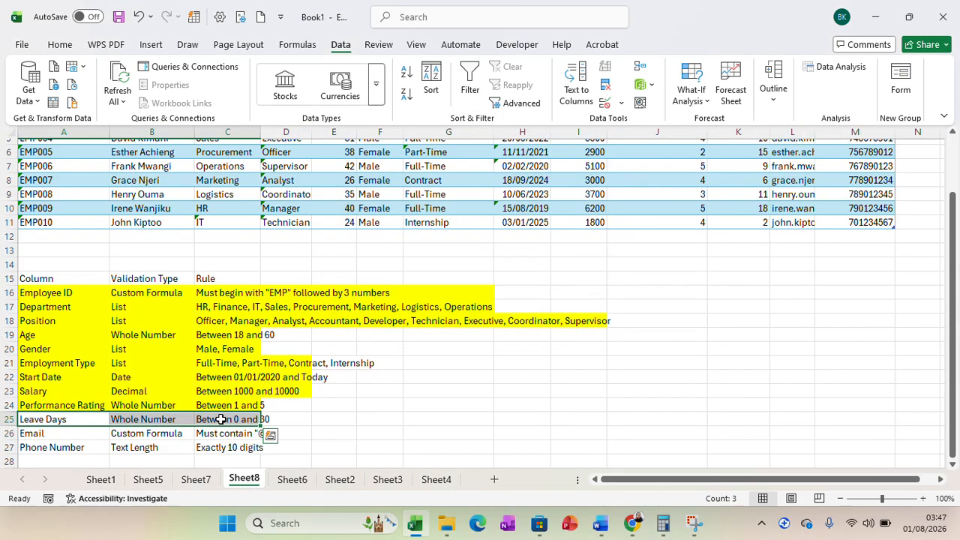
{"action": "left_click", "coordinate": [60, 44]}
{"action": "left_click", "coordinate": [129, 103]}
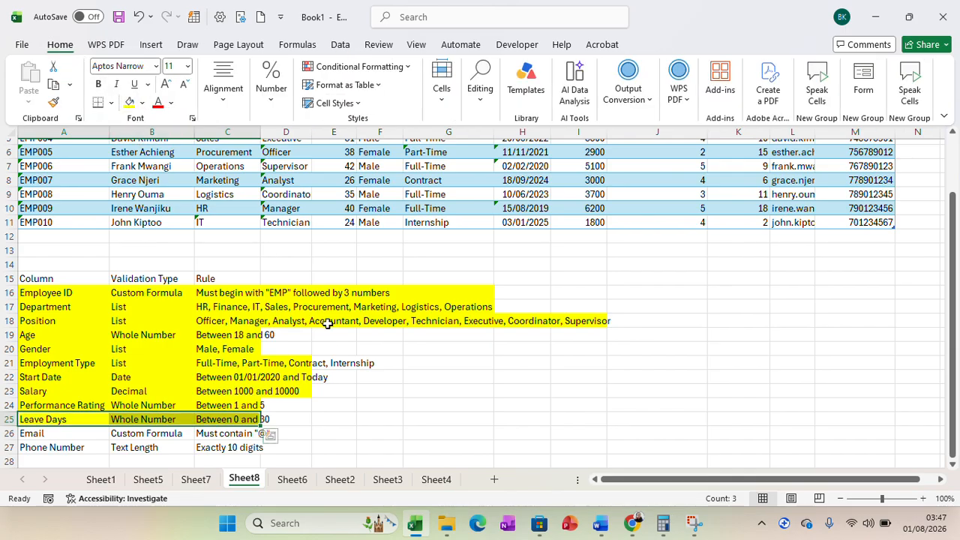
{"action": "left_click", "coordinate": [436, 415]}
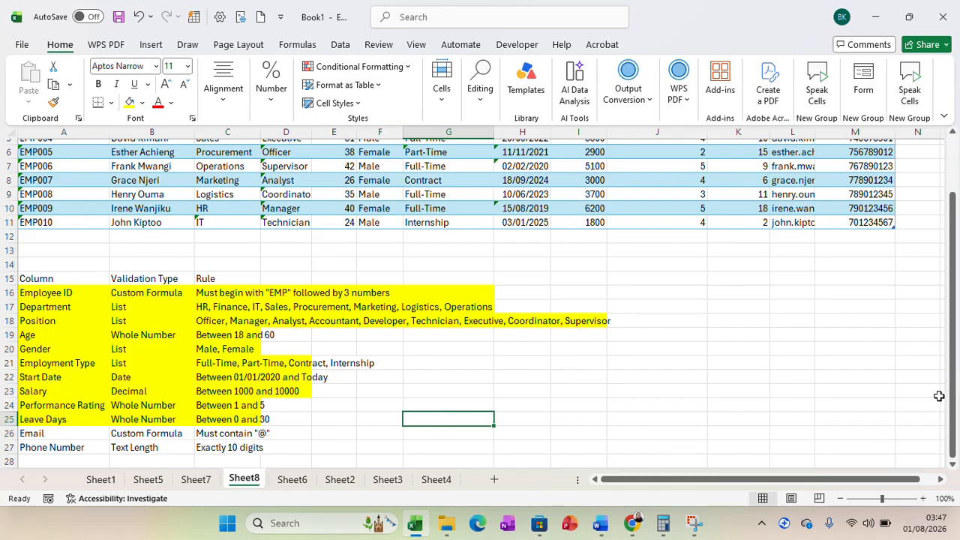
- Select the Email column of the employee table, L1:L11
{"action": "left_click_drag", "start_coordinate": [950, 390], "coordinate": [950, 335]}
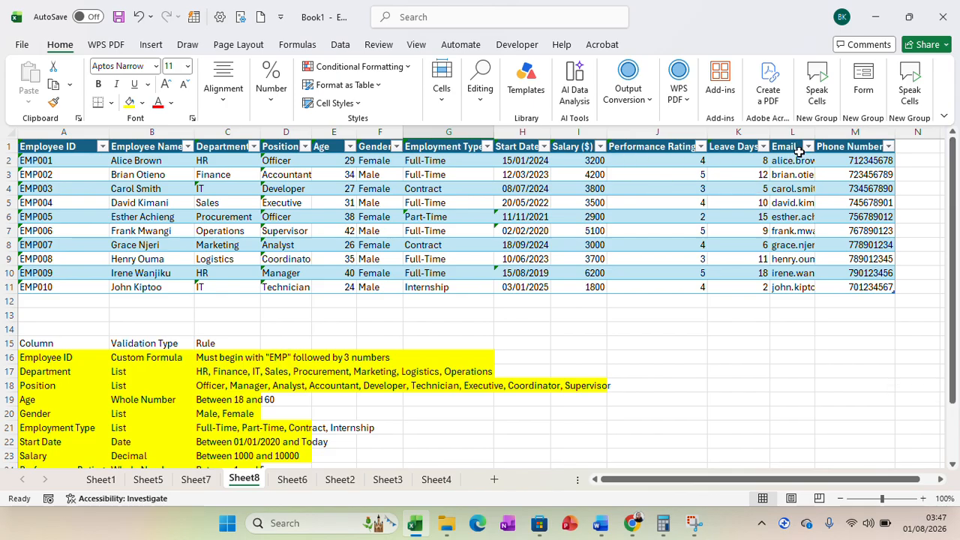
{"action": "left_click_drag", "start_coordinate": [800, 147], "coordinate": [792, 287]}
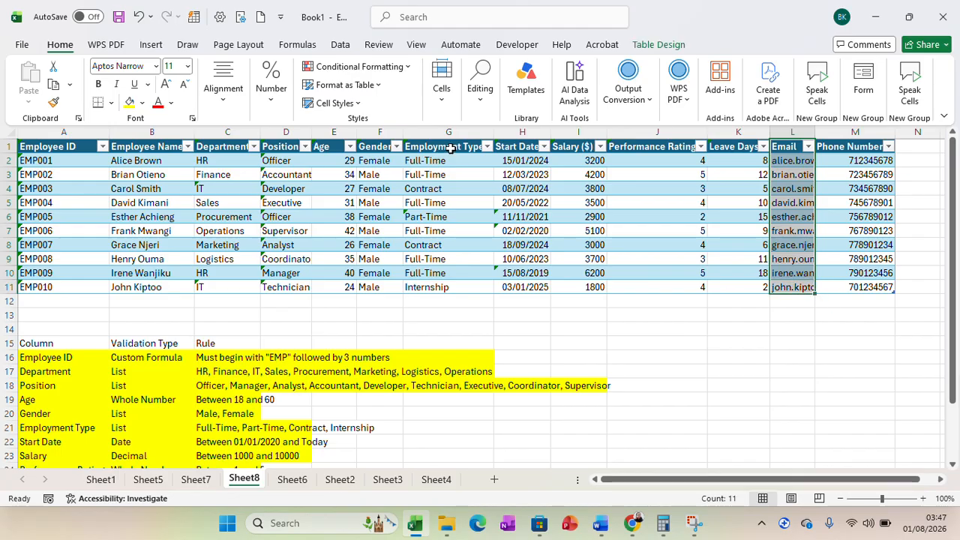
{"action": "left_click", "coordinate": [344, 46]}
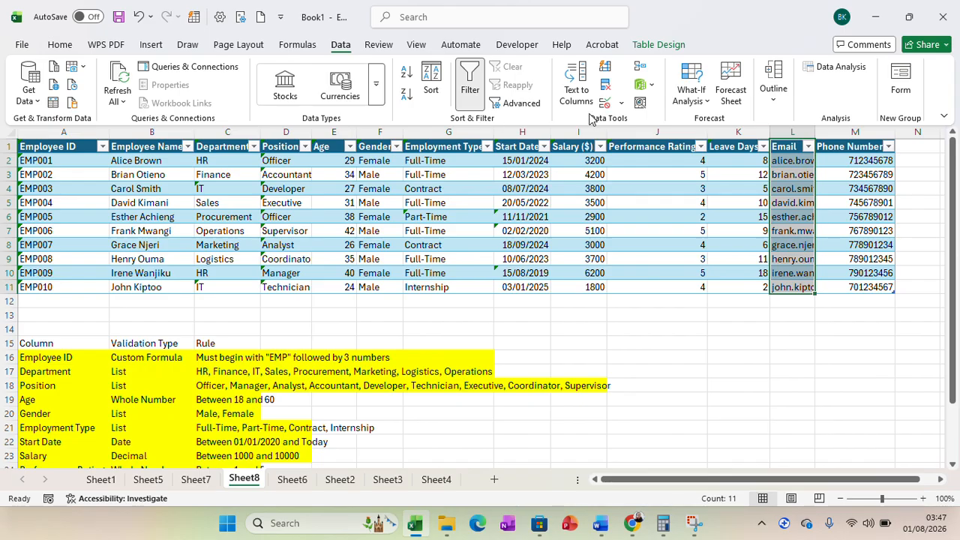
{"action": "left_click", "coordinate": [620, 103]}
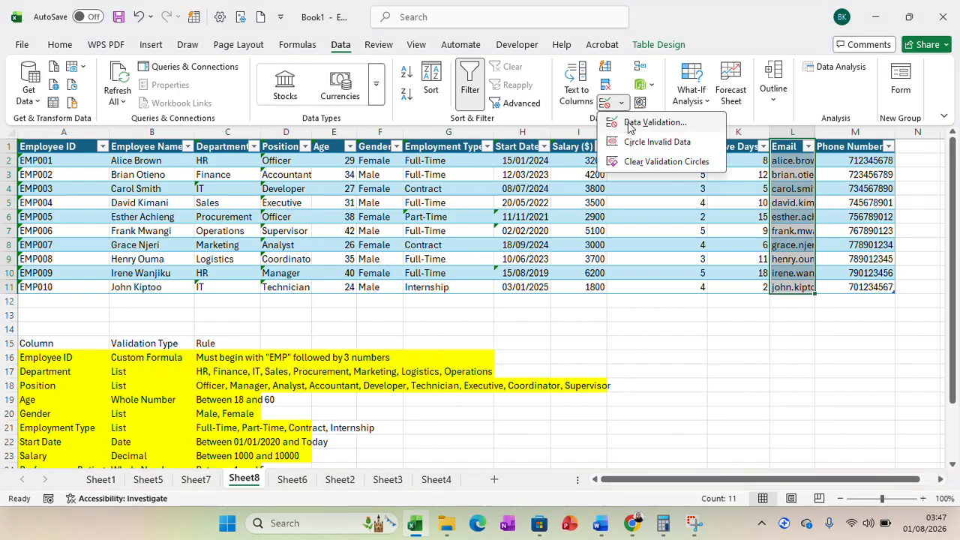
{"action": "left_click", "coordinate": [644, 122]}
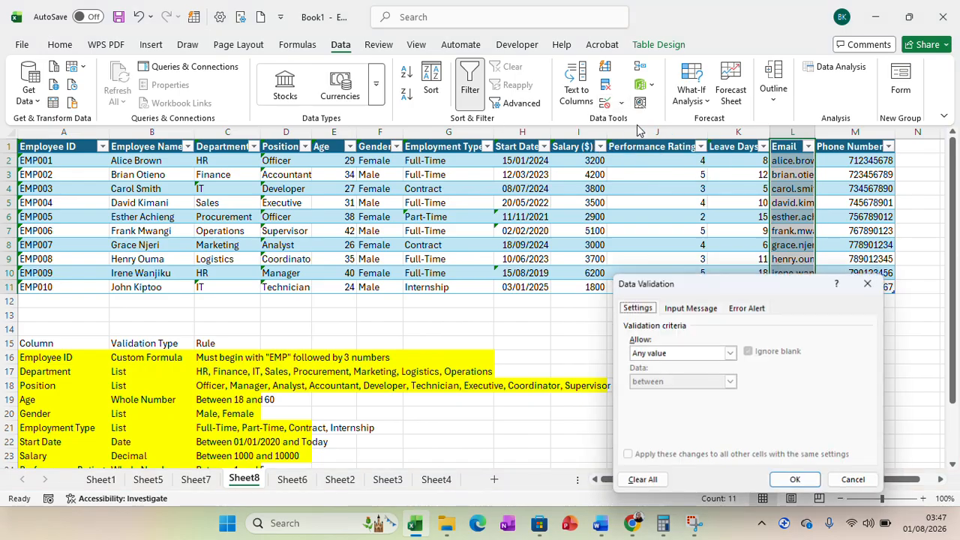
{"action": "left_click", "coordinate": [730, 352]}
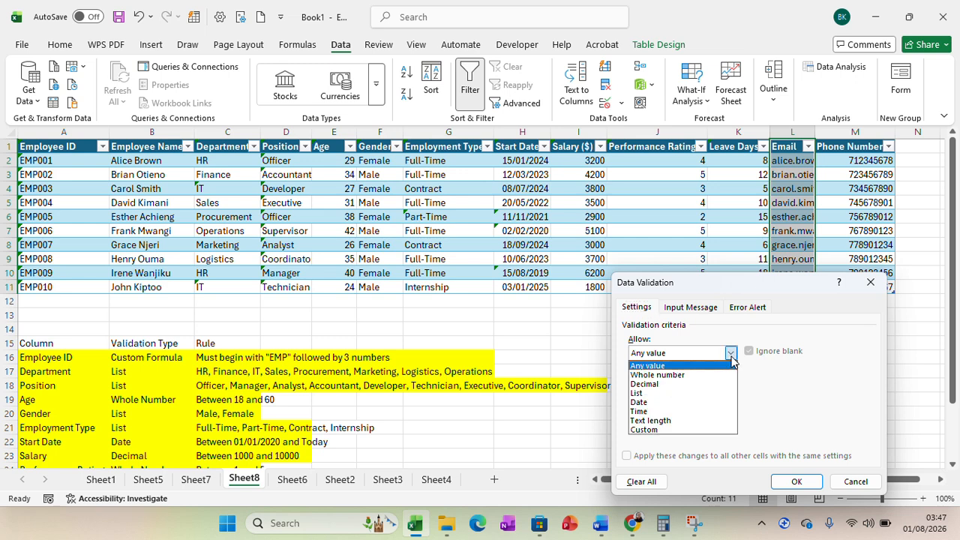
{"action": "left_click", "coordinate": [664, 430]}
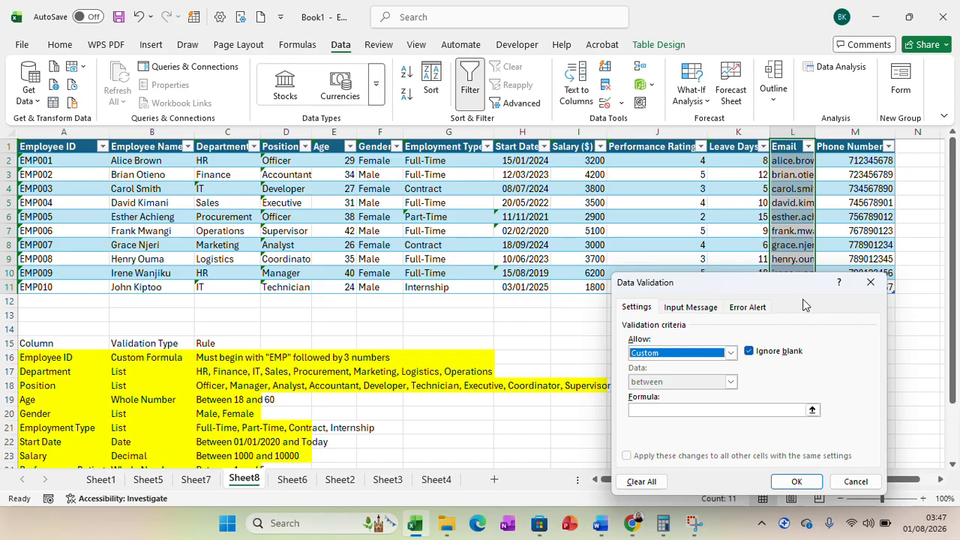
{"action": "left_click_drag", "start_coordinate": [795, 292], "coordinate": [811, 182]}
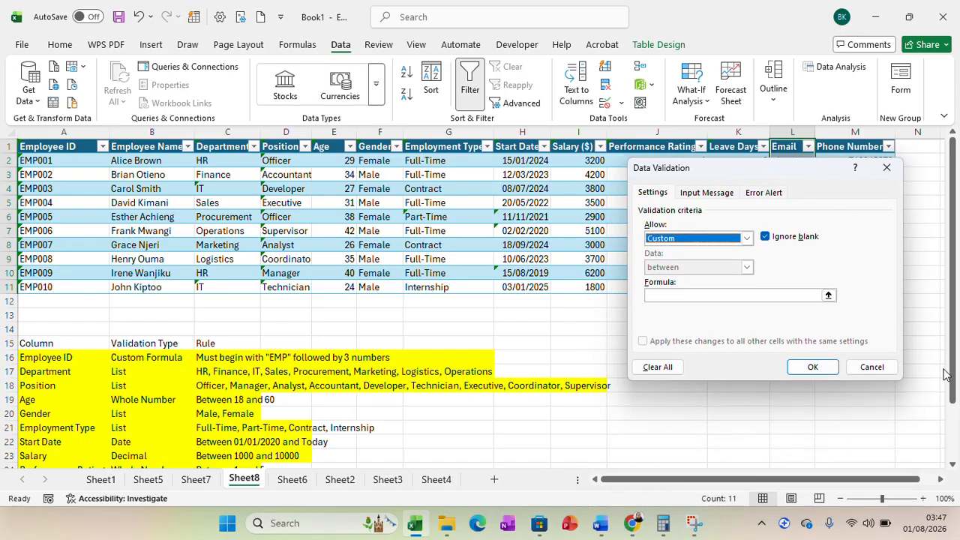
{"action": "left_click", "coordinate": [871, 367]}
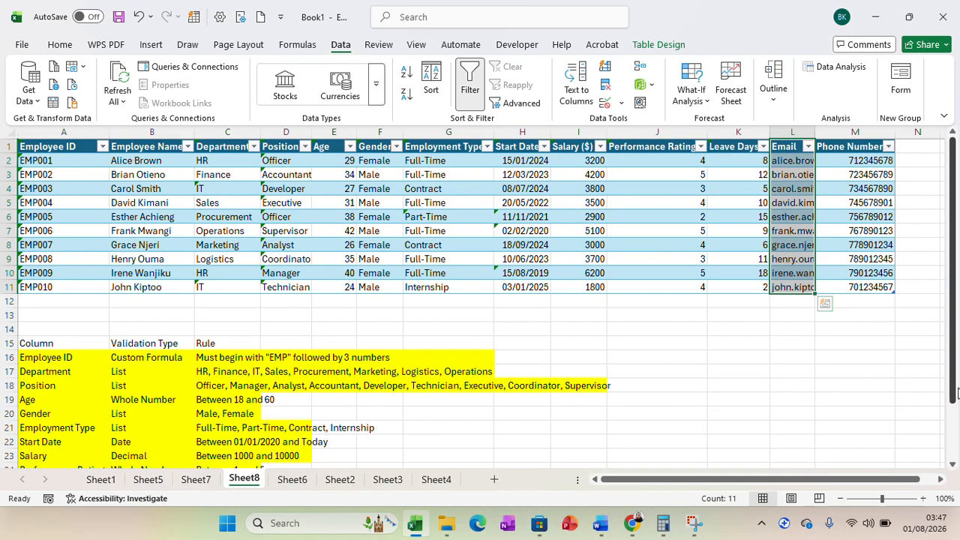
- Apply a Custom data validation rule with the formula "@" to the selected Email column, L1:L11
{"action": "left_click_drag", "start_coordinate": [957, 393], "coordinate": [956, 479]}
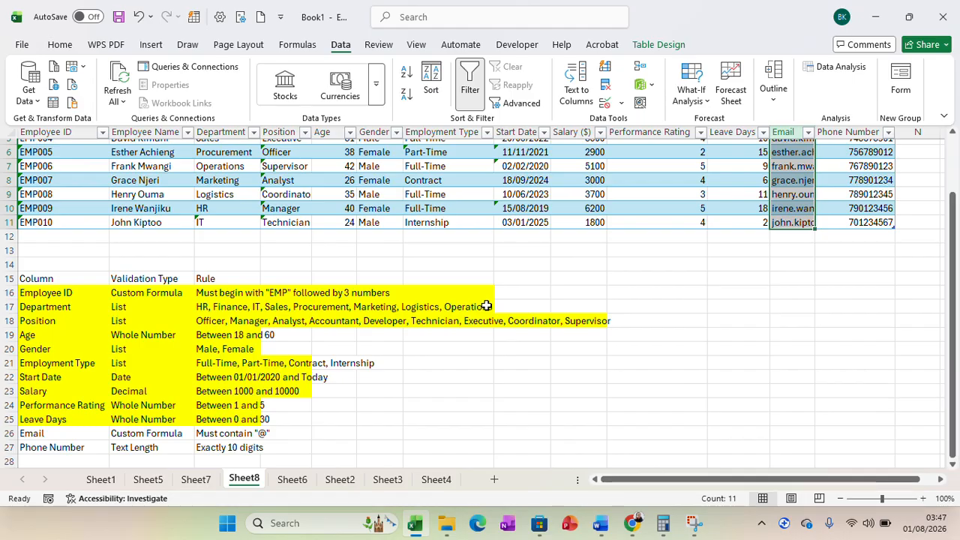
{"action": "left_click", "coordinate": [616, 103]}
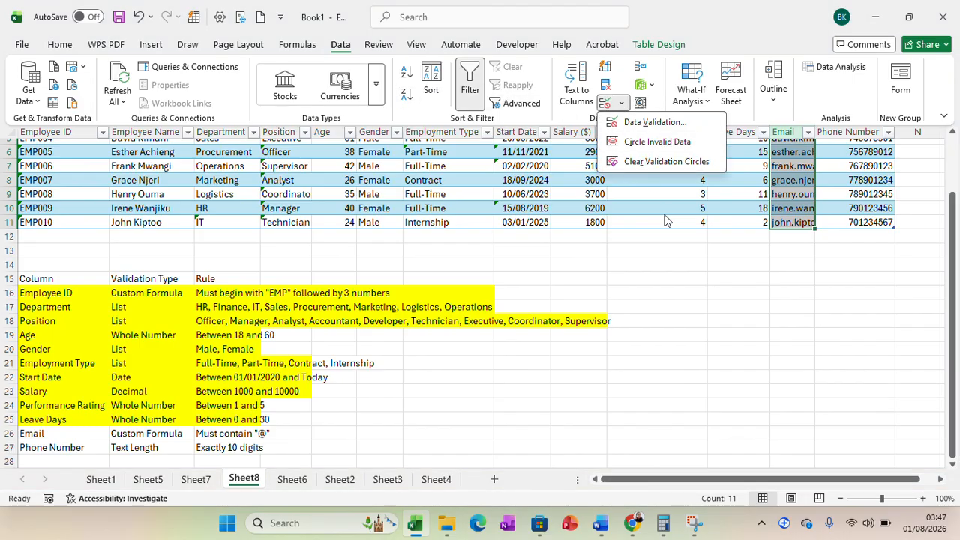
{"action": "left_click", "coordinate": [663, 124]}
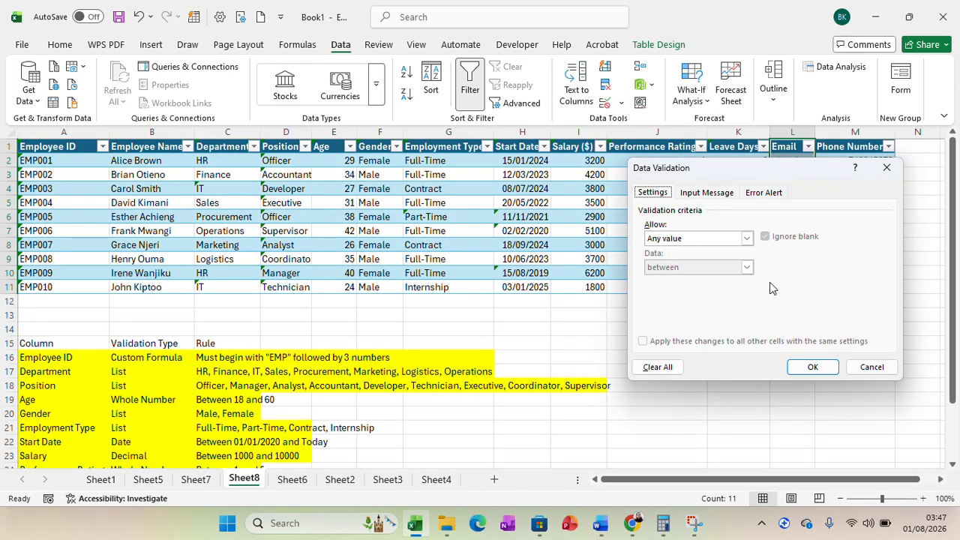
{"action": "left_click", "coordinate": [746, 237]}
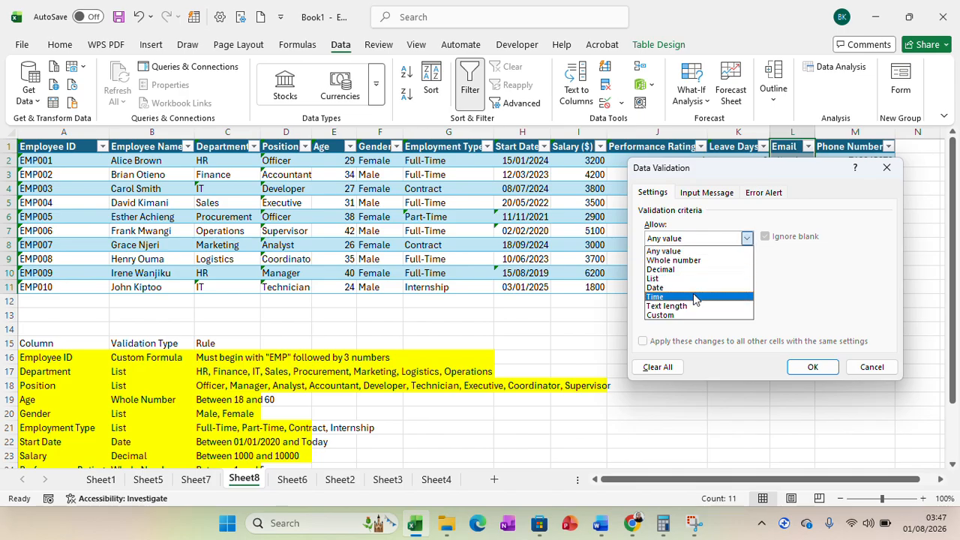
{"action": "left_click", "coordinate": [678, 316]}
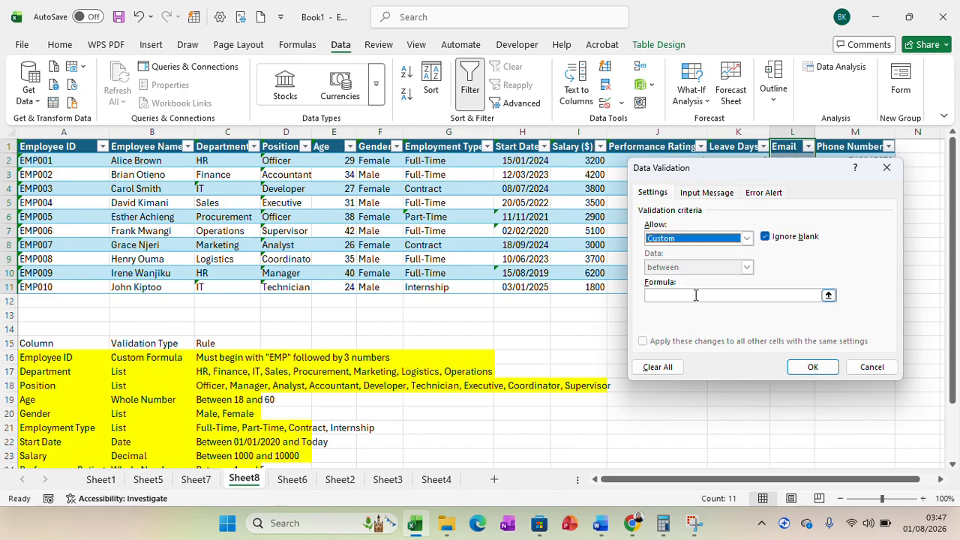
{"action": "left_click", "coordinate": [695, 294]}
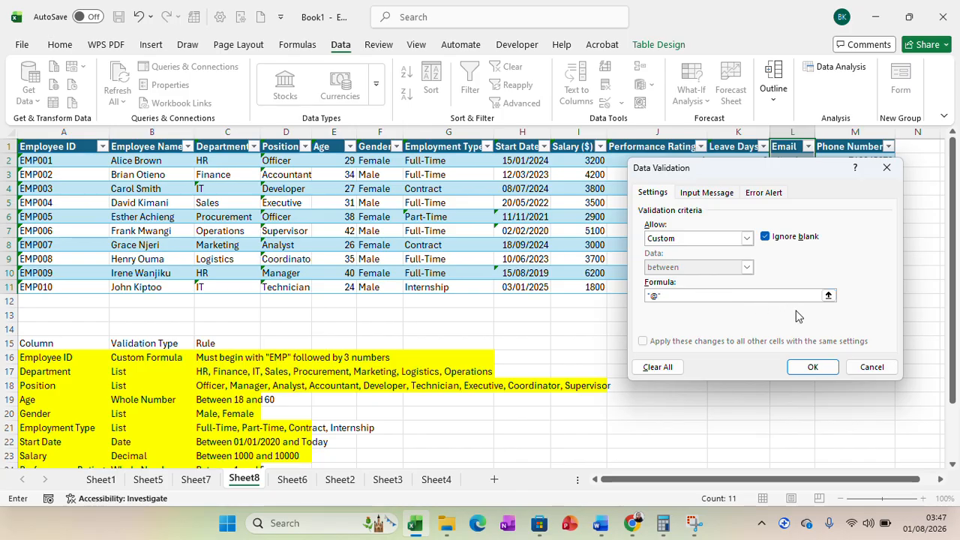
{"action": "left_click", "coordinate": [812, 367]}
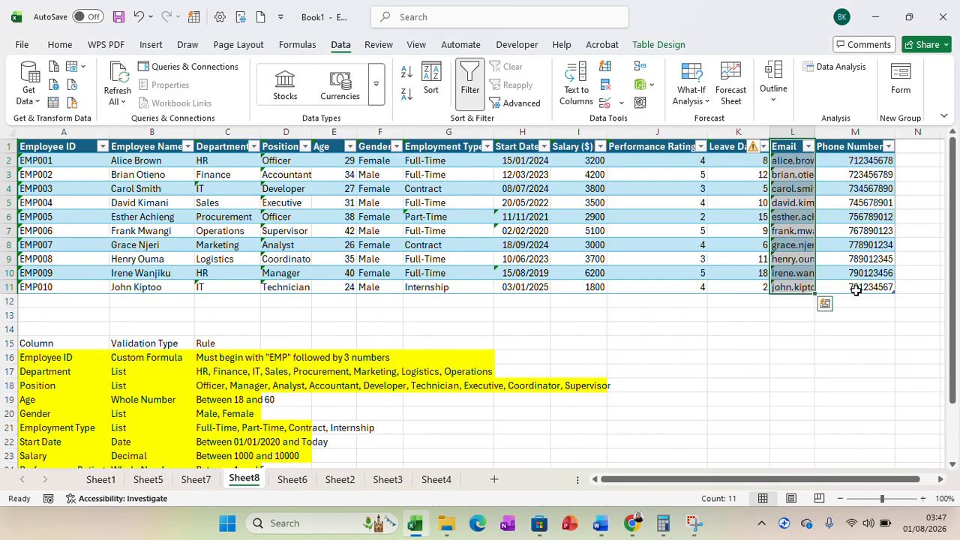
{"action": "left_click", "coordinate": [799, 165]}
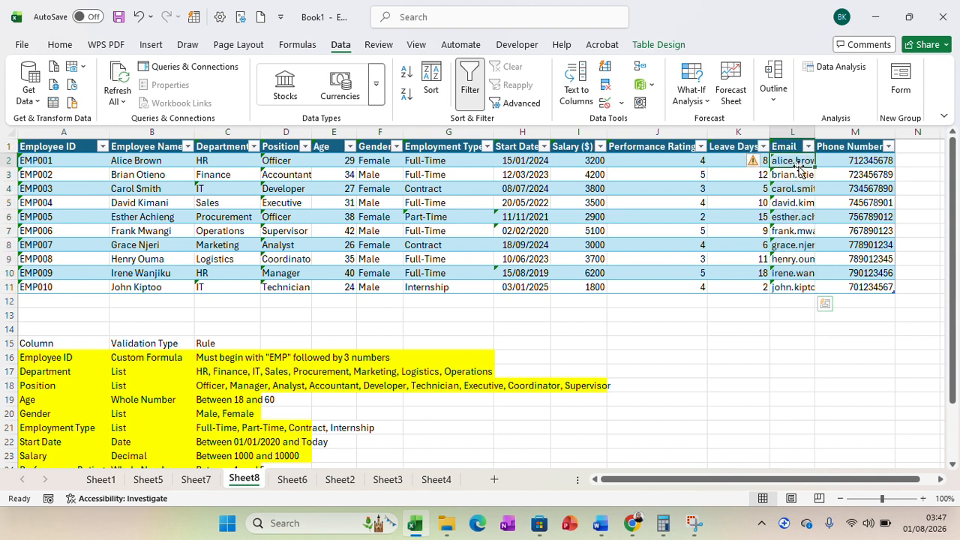
{"action": "type", "text": "ali"}
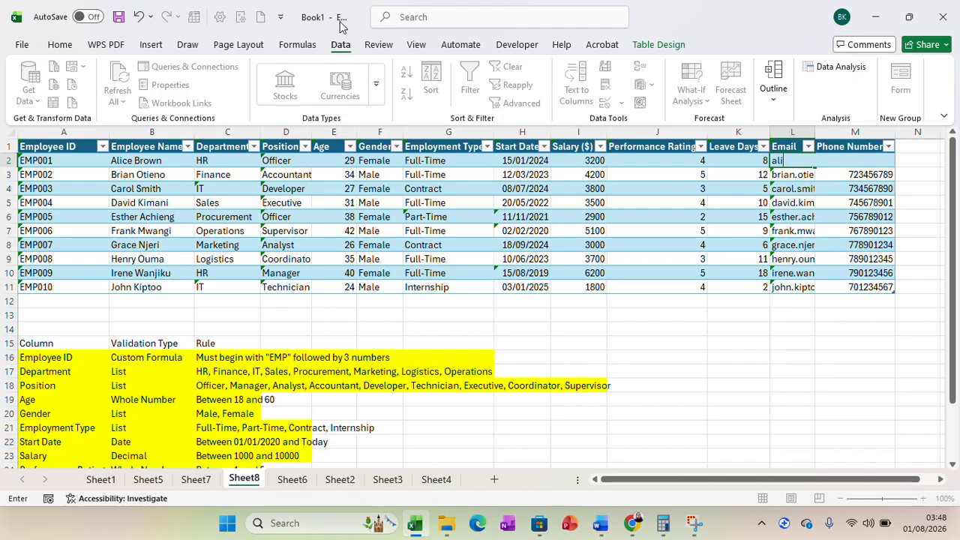
{"action": "left_click", "coordinate": [138, 18]}
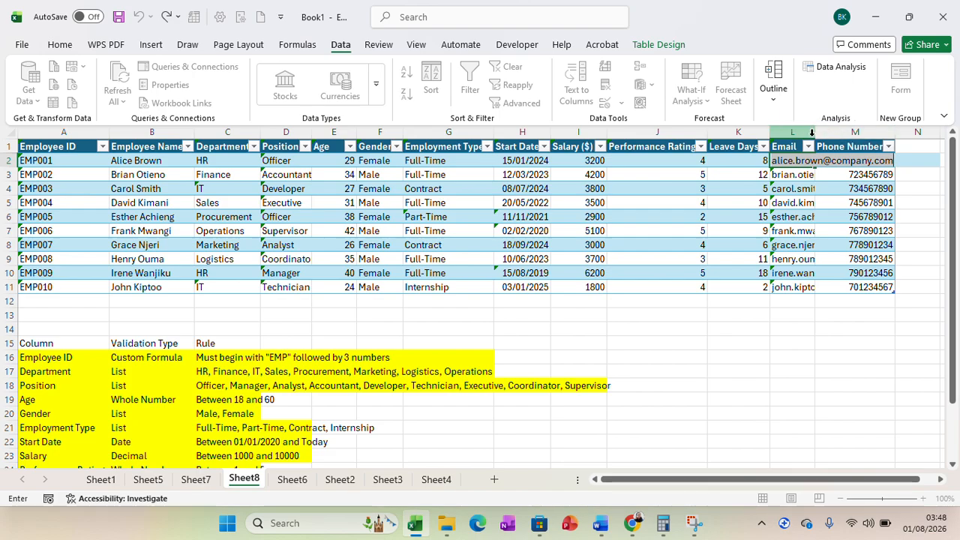
{"action": "left_click", "coordinate": [850, 294]}
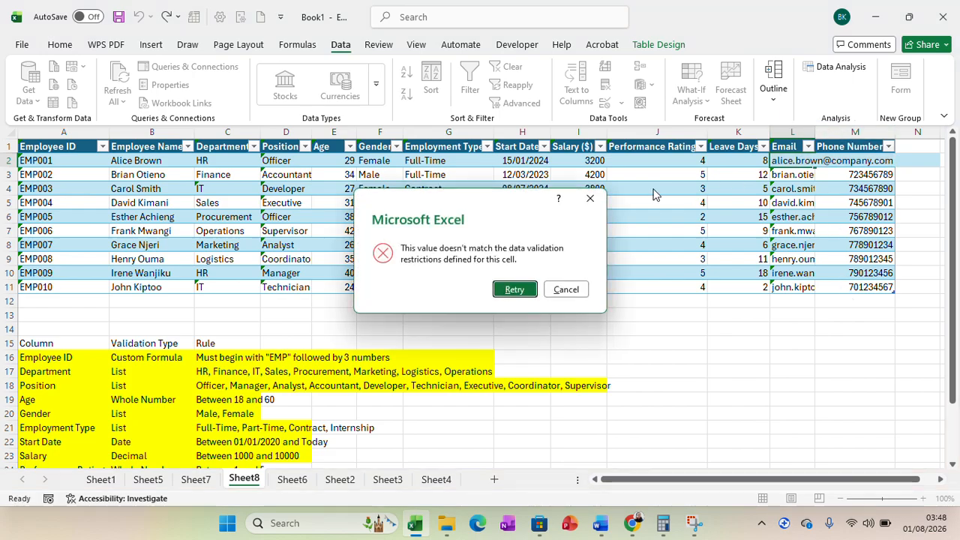
{"action": "left_click", "coordinate": [589, 198]}
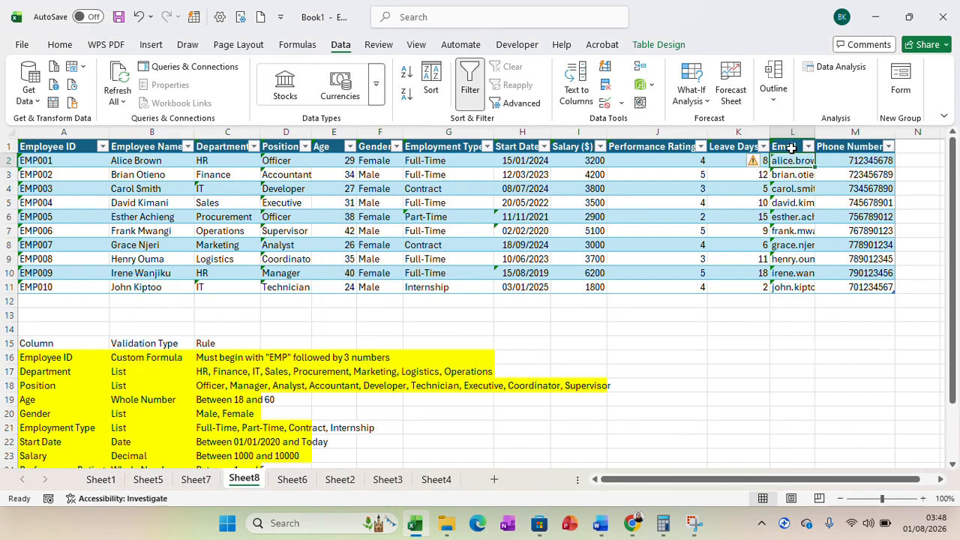
- Autofit the Email column's width, and test its validation by trying an address without "@" in cell L2, cancelling the entry
{"action": "double_click", "coordinate": [815, 133]}
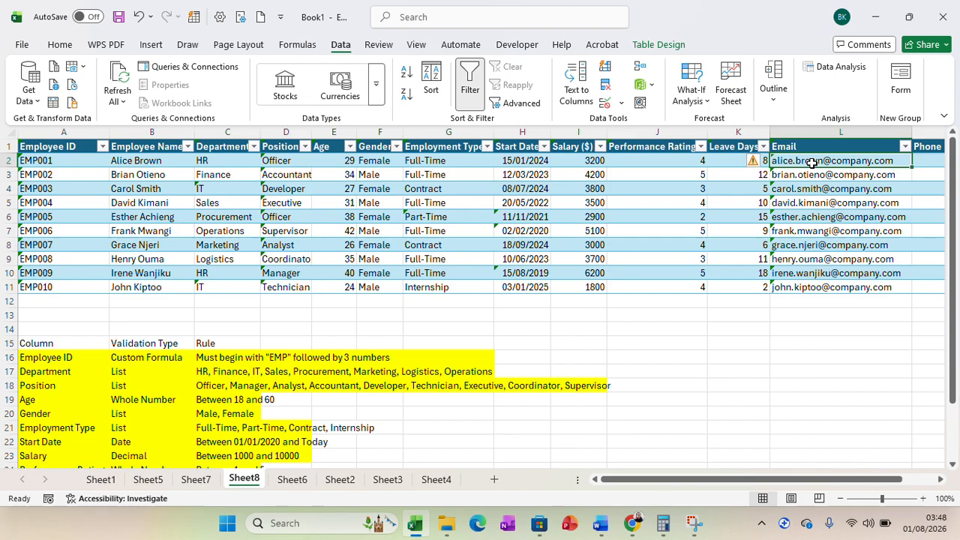
{"action": "type", "text": "al"}
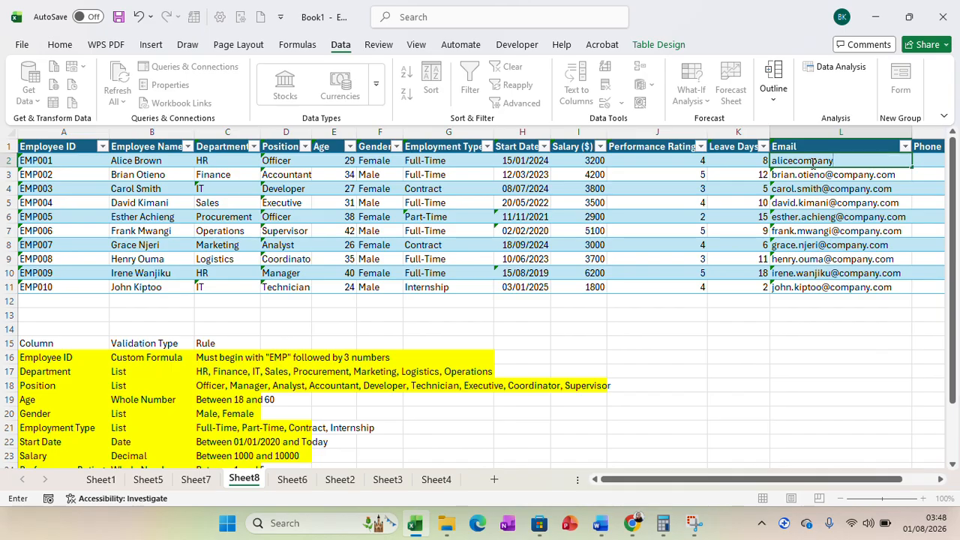
{"action": "key", "text": "Return"}
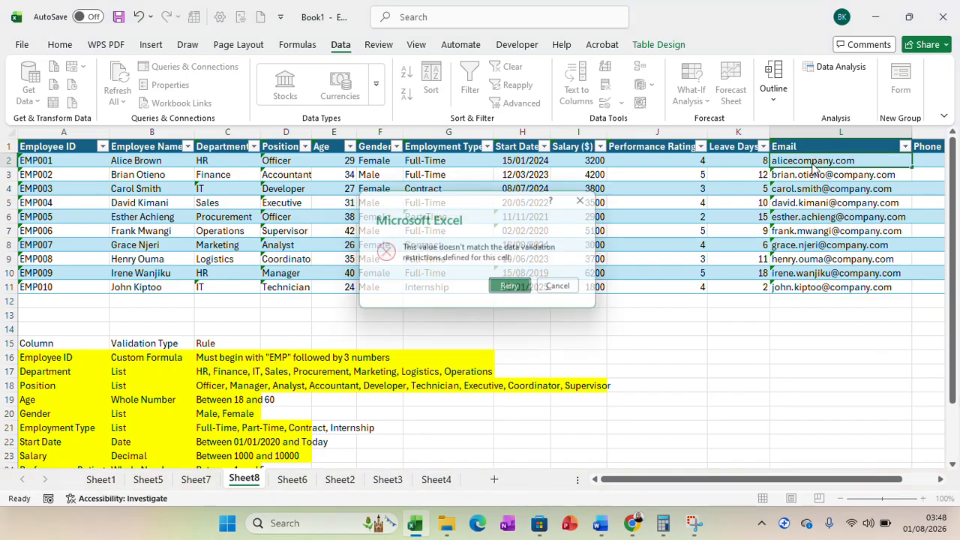
{"action": "left_click", "coordinate": [591, 198]}
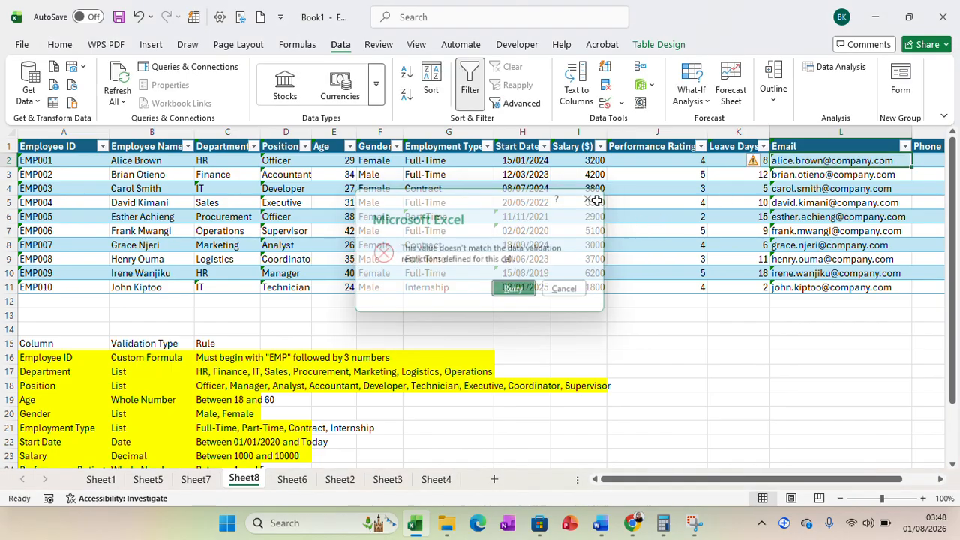
- Highlight the Email rule row, A26:C26, in yellow
{"action": "left_click_drag", "start_coordinate": [954, 363], "coordinate": [956, 414]}
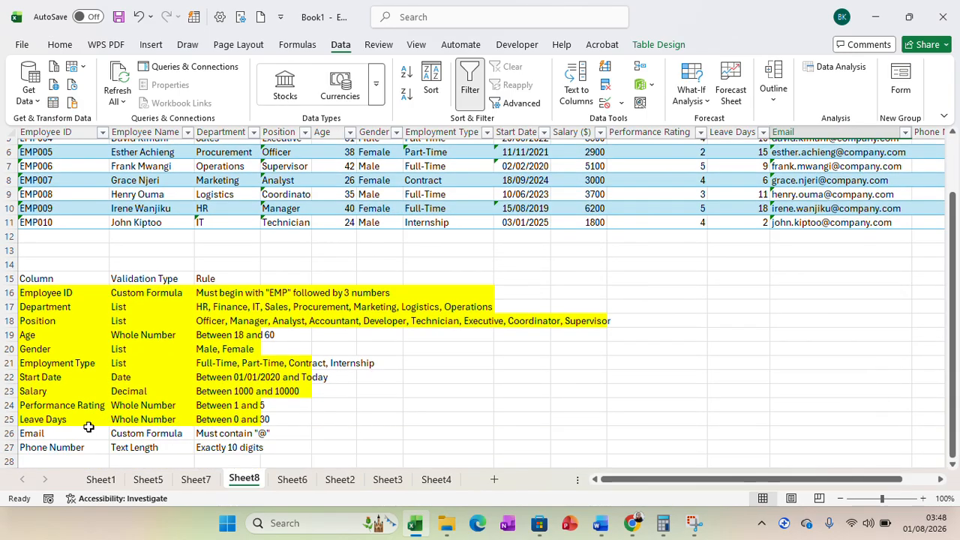
{"action": "left_click_drag", "start_coordinate": [88, 431], "coordinate": [225, 434]}
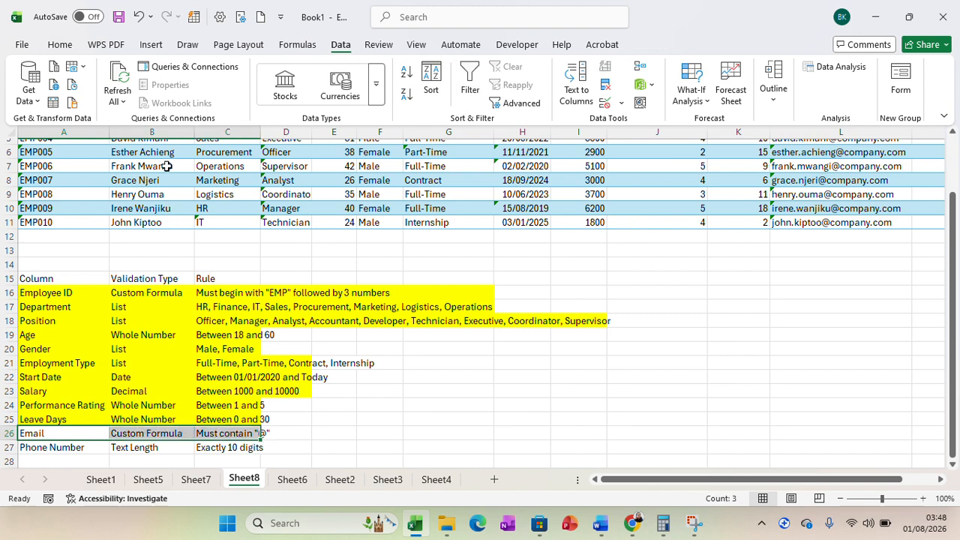
{"action": "left_click", "coordinate": [63, 46]}
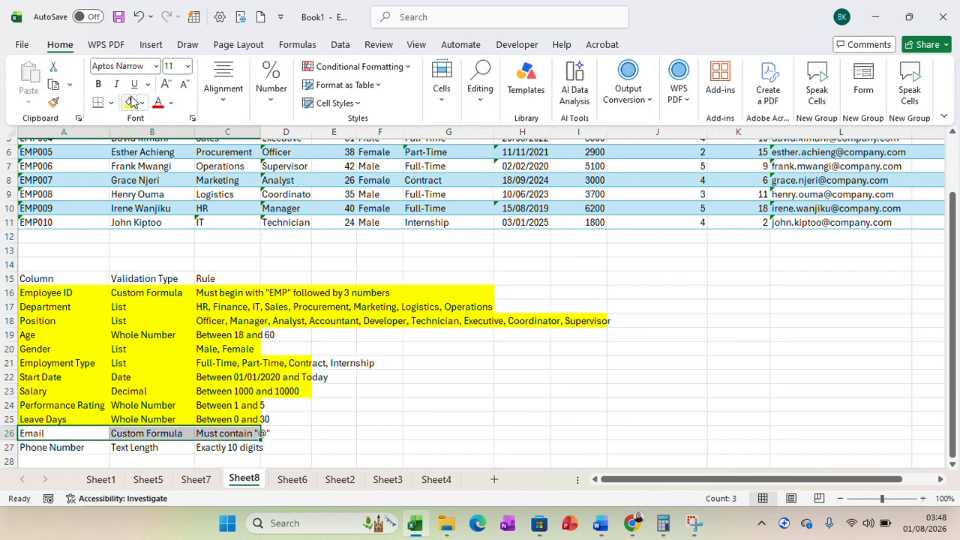
{"action": "left_click", "coordinate": [129, 102]}
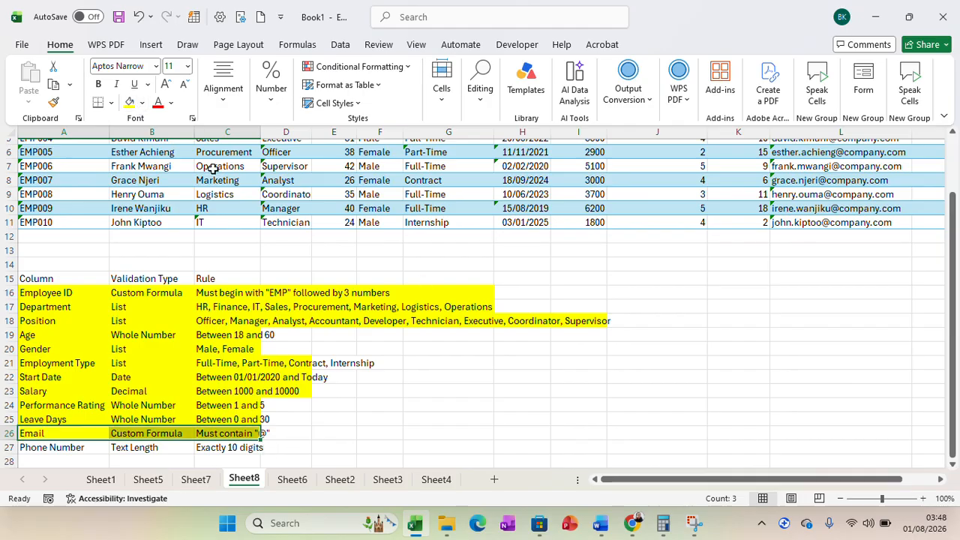
{"action": "left_click", "coordinate": [608, 352]}
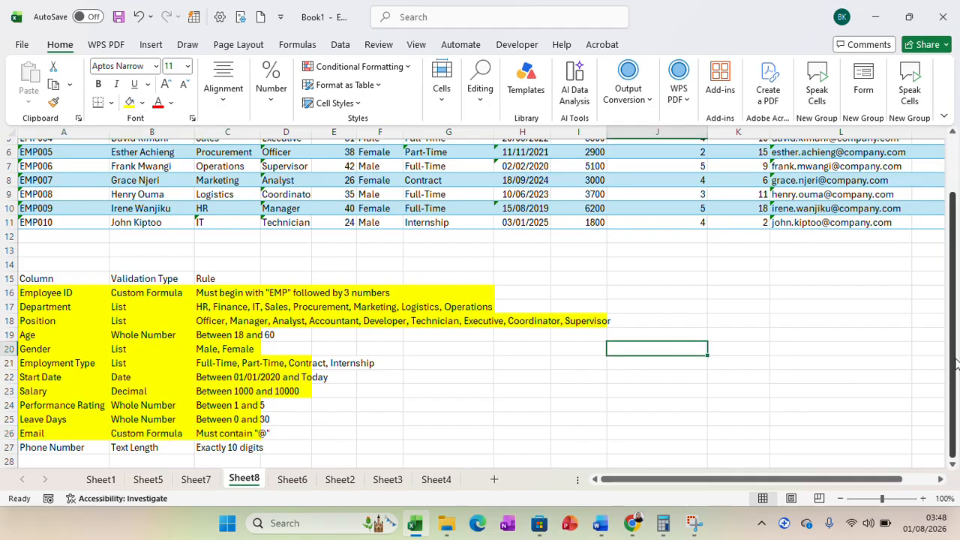
- Apply a Text length data validation rule with minimum 10 and maximum 10 to the Phone Number column, M1:M11
{"action": "left_click_drag", "start_coordinate": [956, 363], "coordinate": [955, 341]}
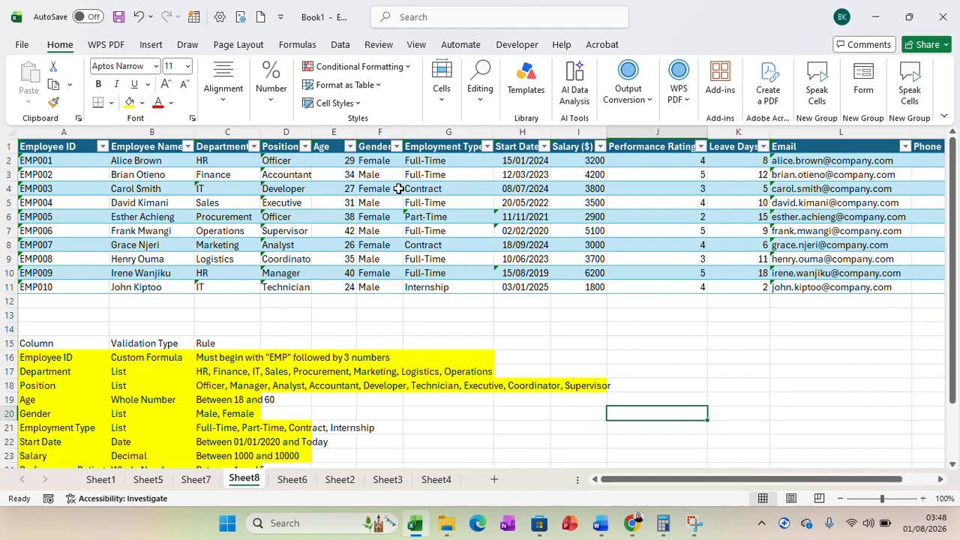
{"action": "left_click_drag", "start_coordinate": [787, 479], "coordinate": [890, 483]}
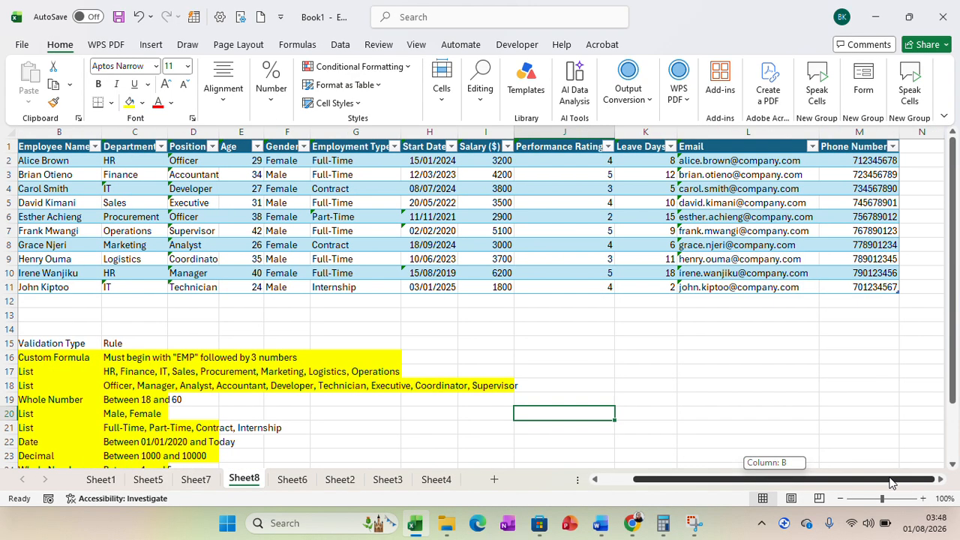
{"action": "left_click", "coordinate": [852, 147]}
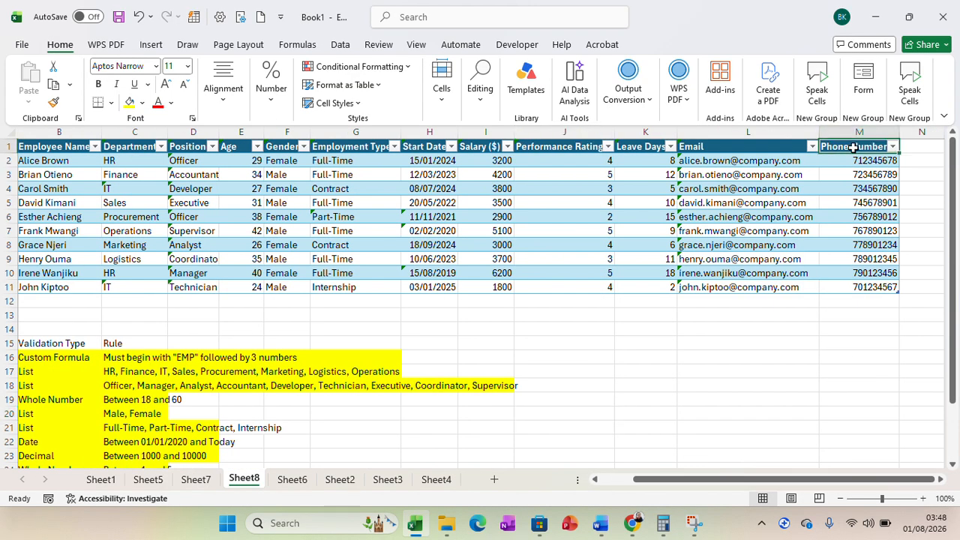
{"action": "left_click_drag", "start_coordinate": [853, 148], "coordinate": [851, 287]}
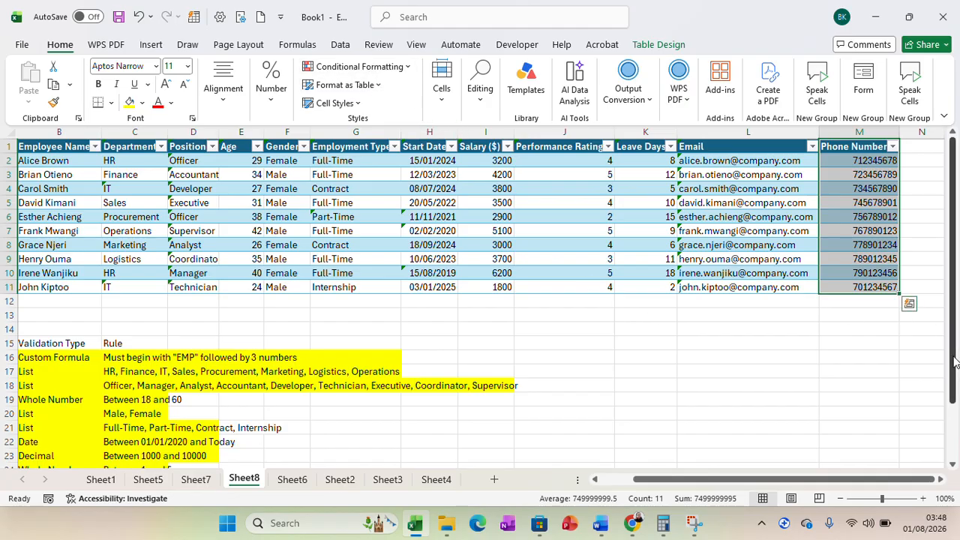
{"action": "left_click_drag", "start_coordinate": [953, 362], "coordinate": [956, 469]}
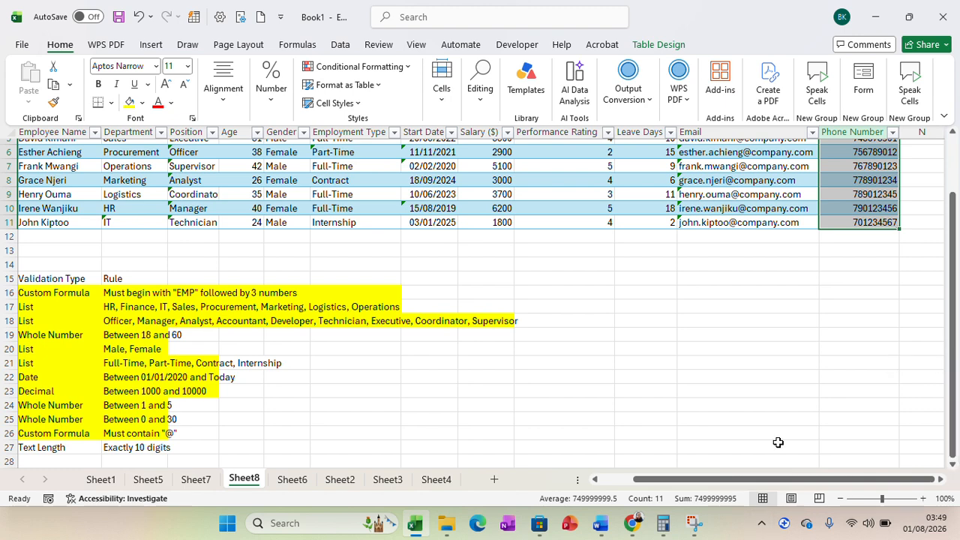
{"action": "left_click", "coordinate": [340, 45]}
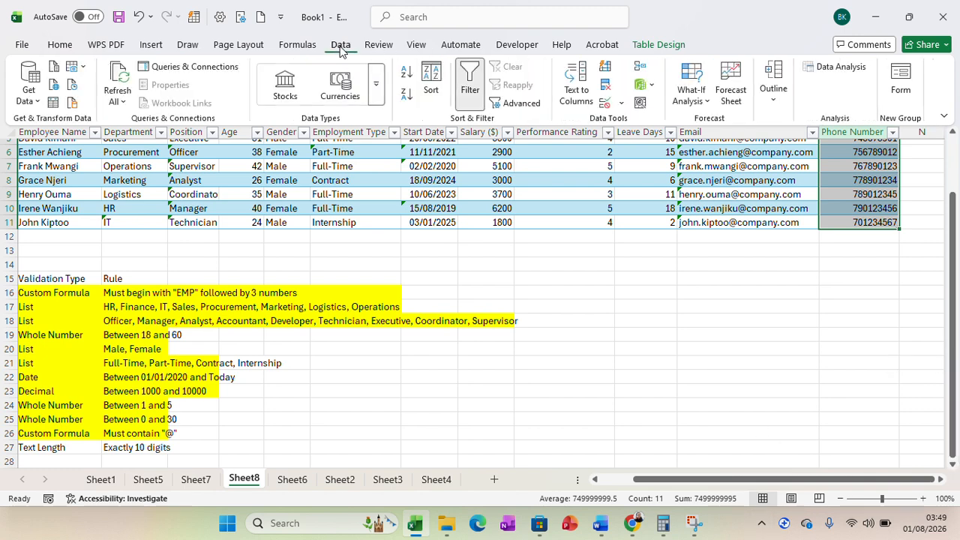
{"action": "left_click", "coordinate": [620, 103]}
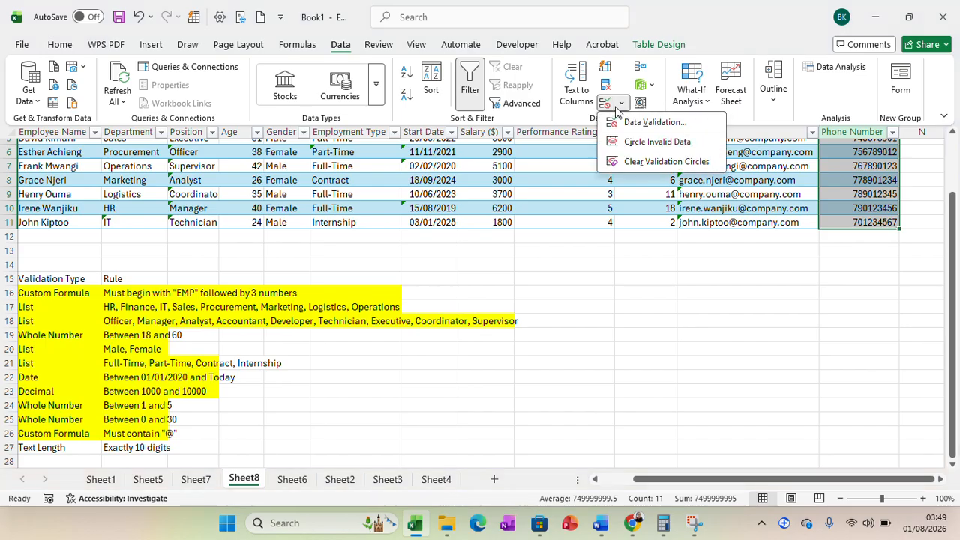
{"action": "left_click", "coordinate": [632, 123]}
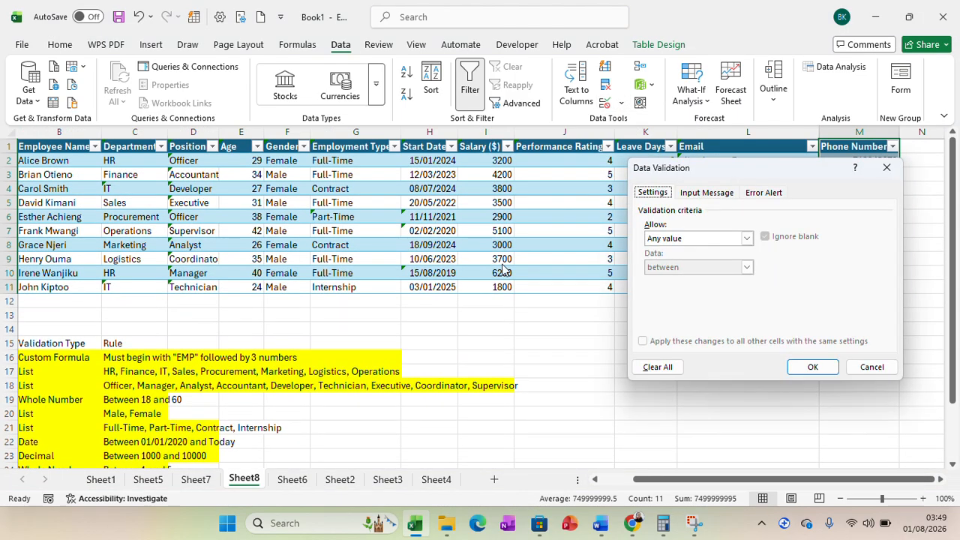
{"action": "left_click", "coordinate": [746, 237]}
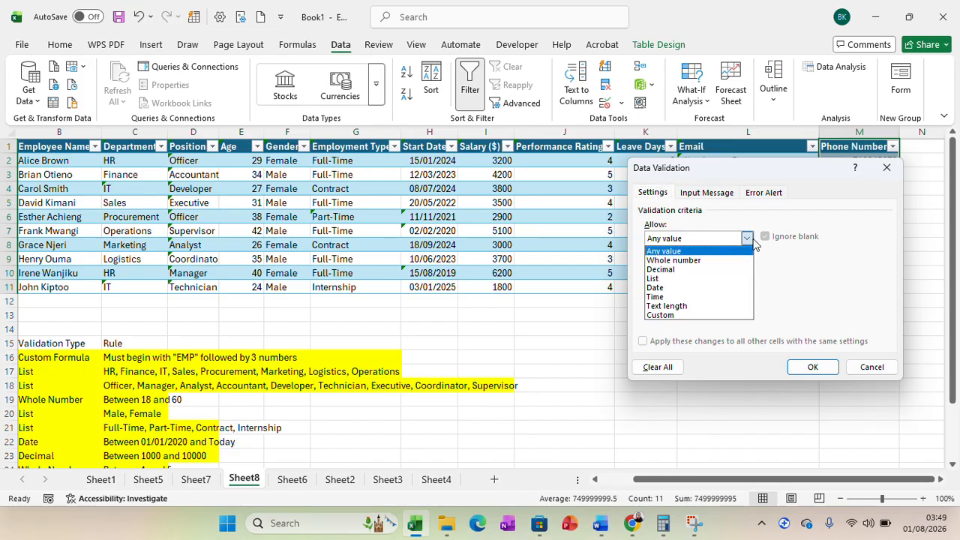
{"action": "left_click", "coordinate": [678, 306]}
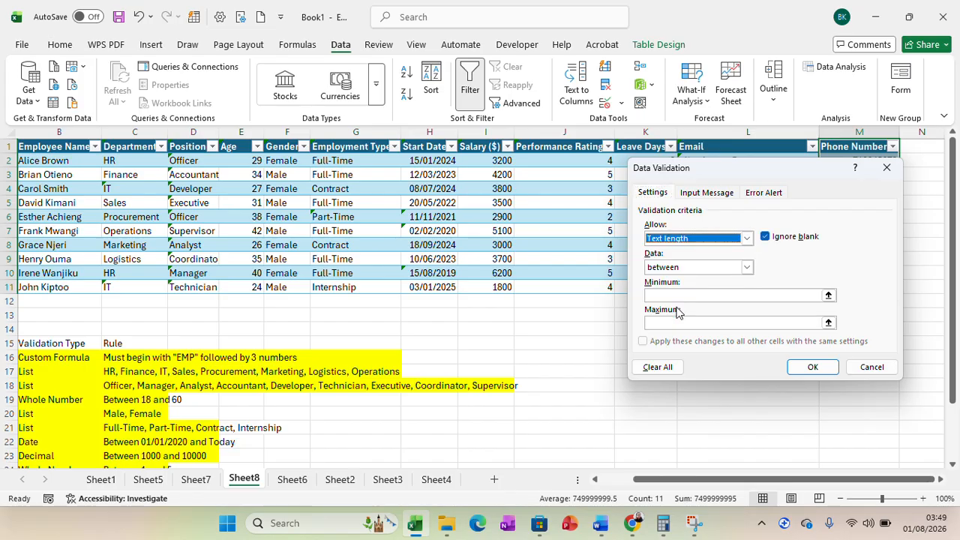
{"action": "left_click", "coordinate": [692, 295]}
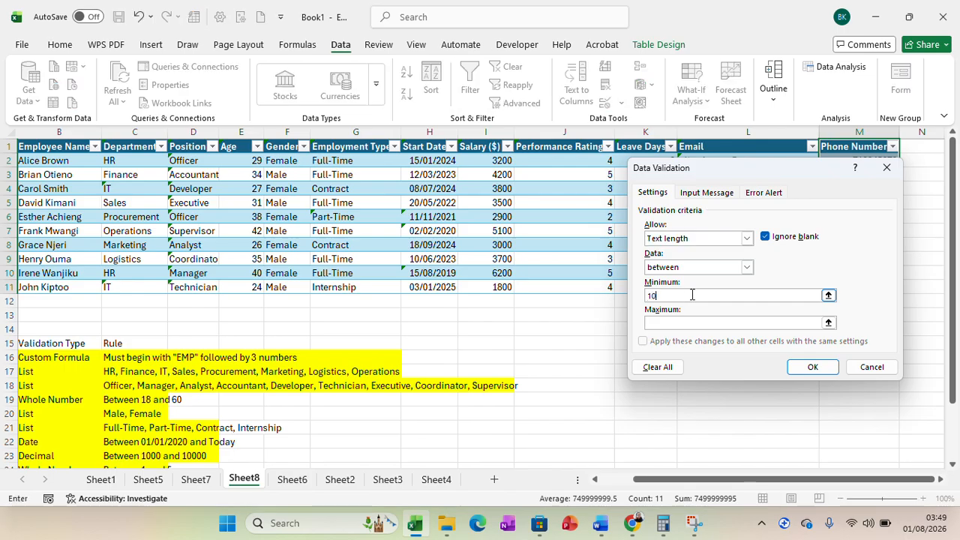
{"action": "left_click", "coordinate": [682, 322]}
{"action": "type", "text": "10"}
{"action": "left_click", "coordinate": [795, 367]}
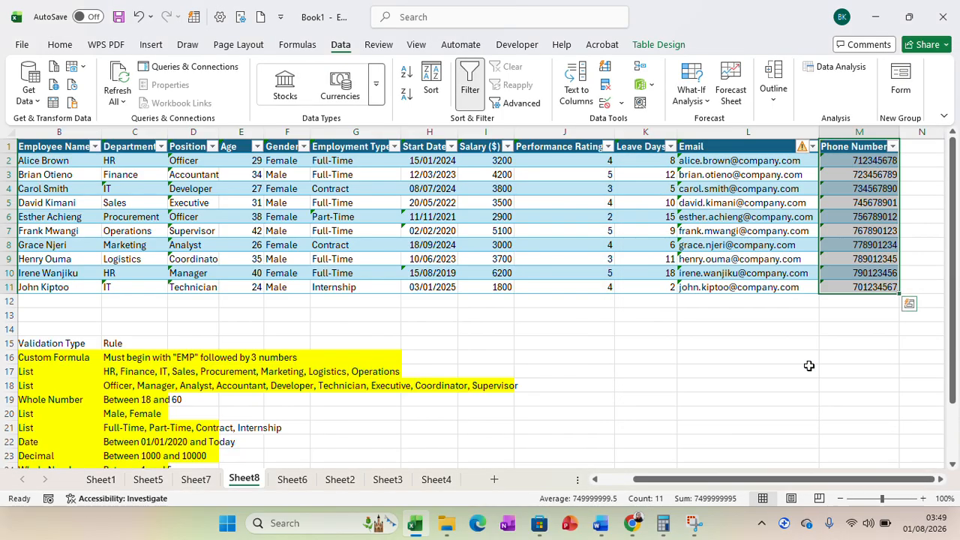
- Test the Phone Number validation by adding a leading 1 to the number in cell M11 for a ten-digit entry
{"action": "left_click", "coordinate": [851, 286]}
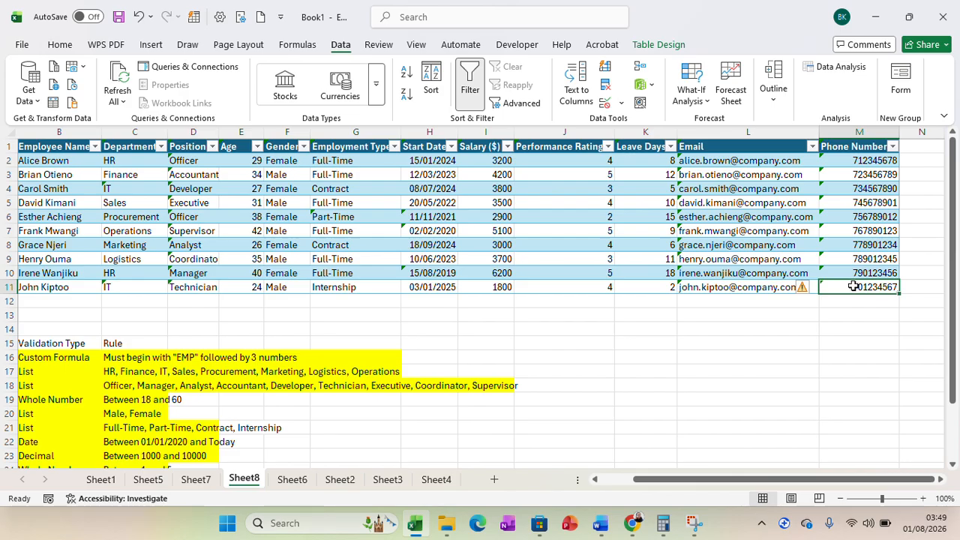
{"action": "double_click", "coordinate": [853, 286]}
{"action": "key", "text": "Return"}
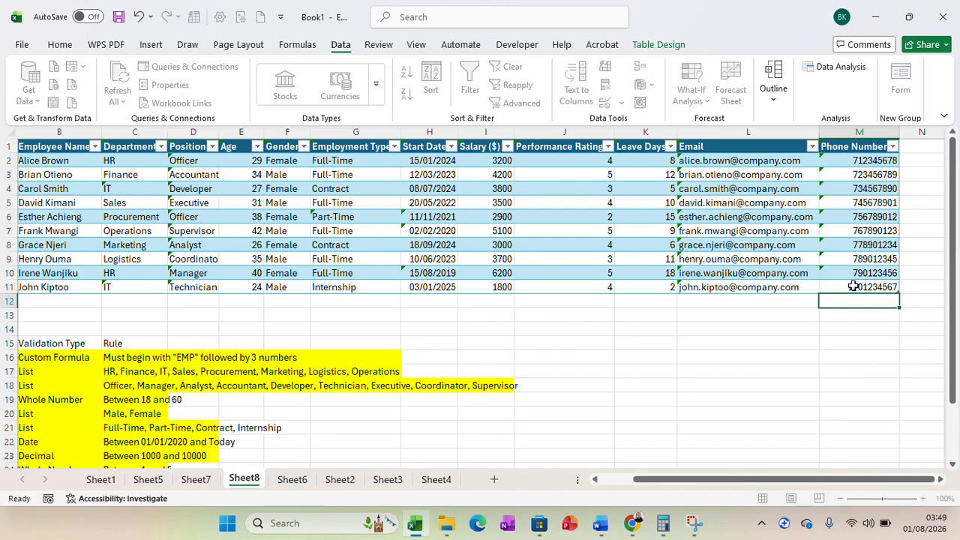
{"action": "left_click", "coordinate": [854, 286]}
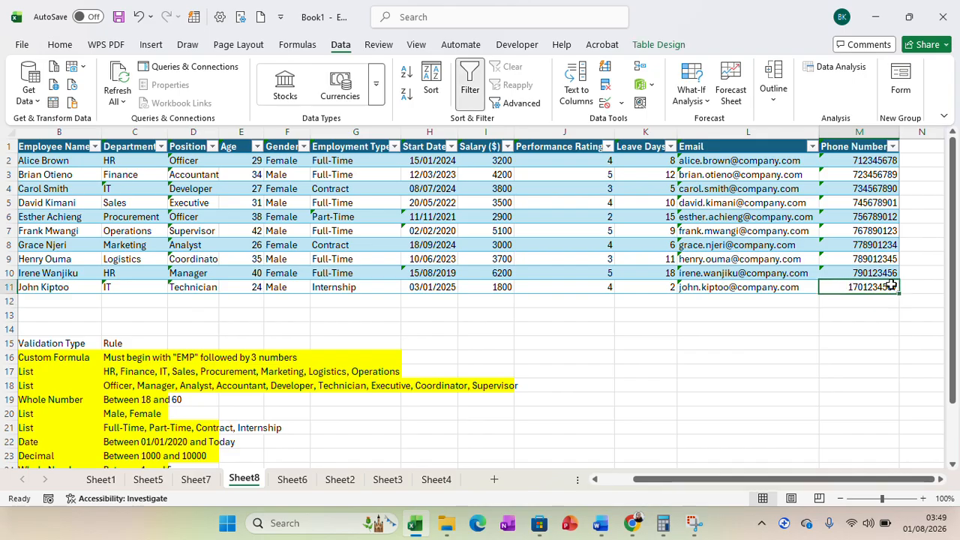
{"action": "mouse_move", "coordinate": [954, 333]}
{"action": "left_mouse_down"}
{"action": "mouse_move", "coordinate": [956, 405]}
{"action": "mouse_move", "coordinate": [955, 334]}
{"action": "left_mouse_up"}
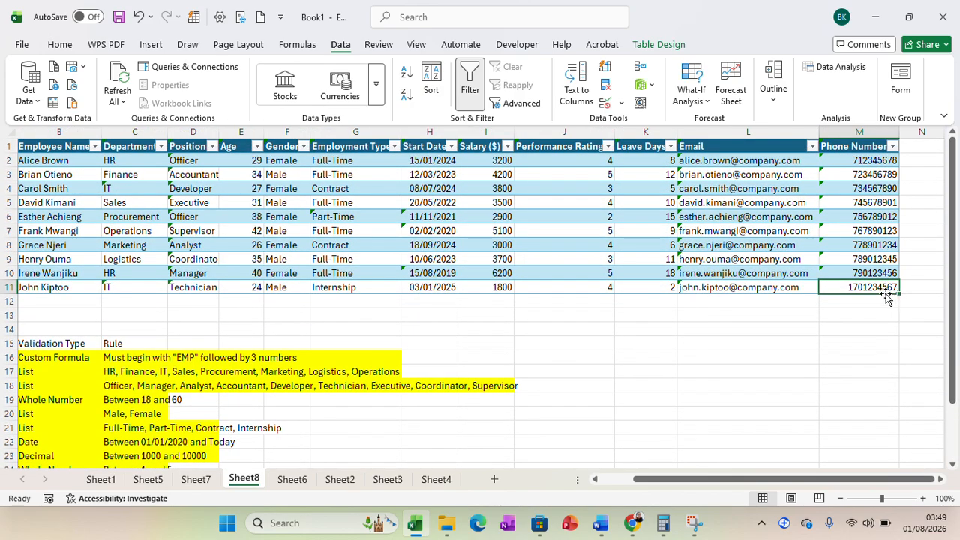
- Test the Phone Number validation by trying to enter an eleven-digit number in cell M11, and cancel the entry
{"action": "double_click", "coordinate": [845, 287]}
{"action": "type", "text": "11"}
{"action": "key", "text": "Return"}
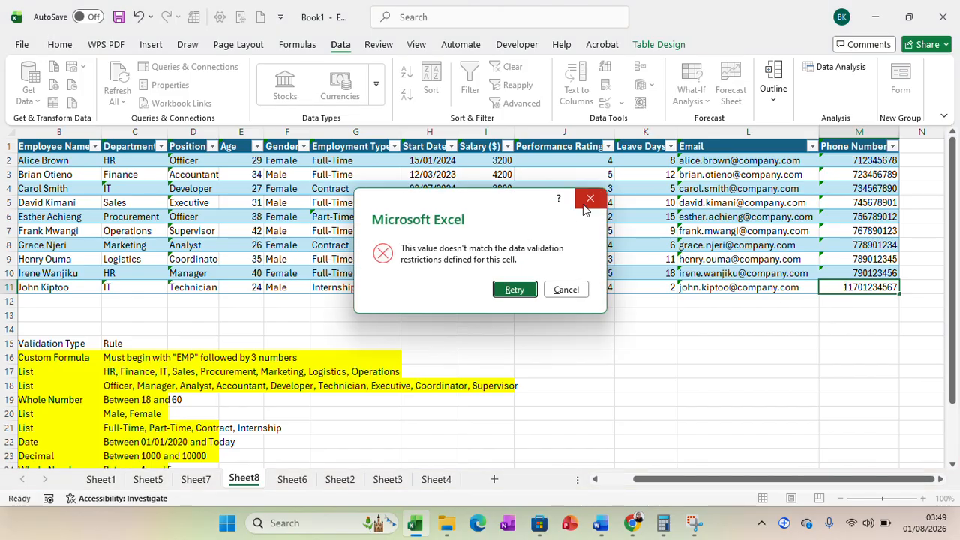
{"action": "left_click", "coordinate": [584, 202]}
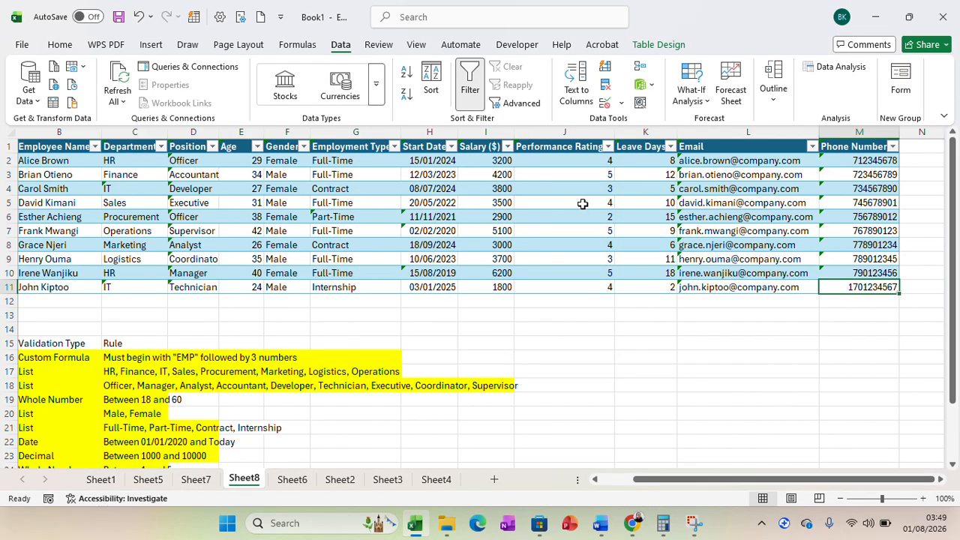